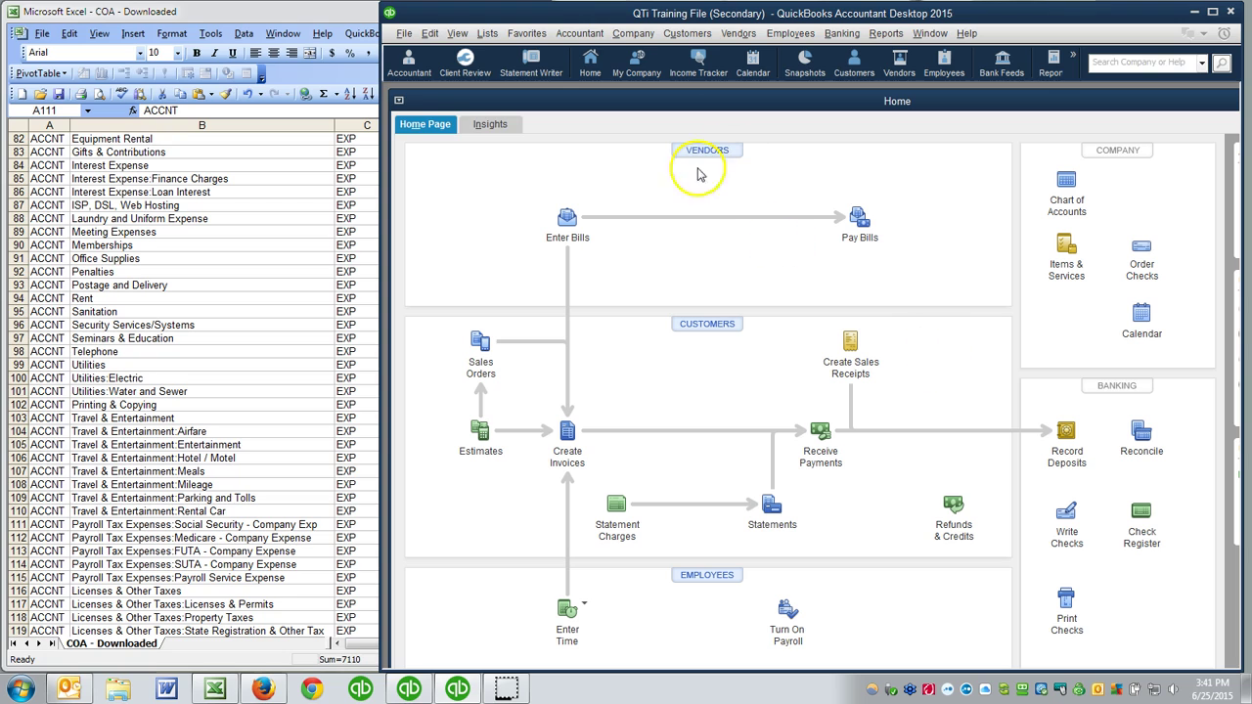
- Open the Chart of Accounts from the Home page and select the 68500 Uniforms account
{"action": "left_click", "coordinate": [1064, 186]}
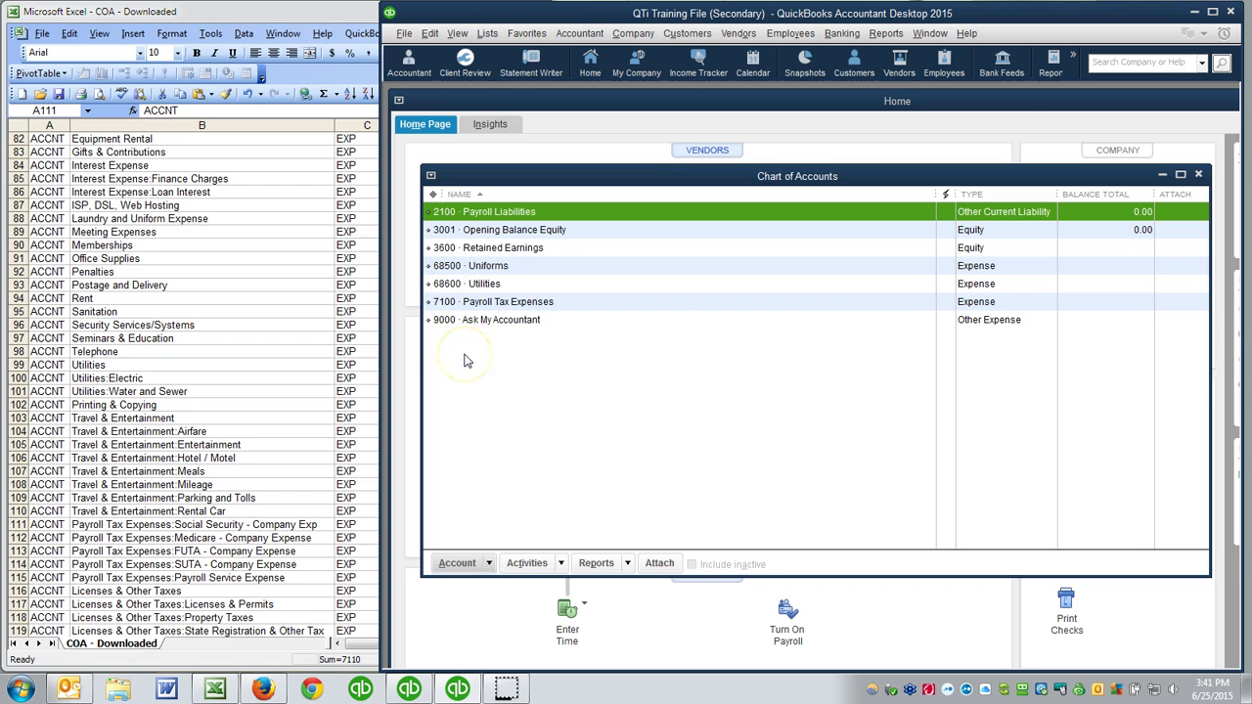
{"action": "left_click", "coordinate": [473, 267]}
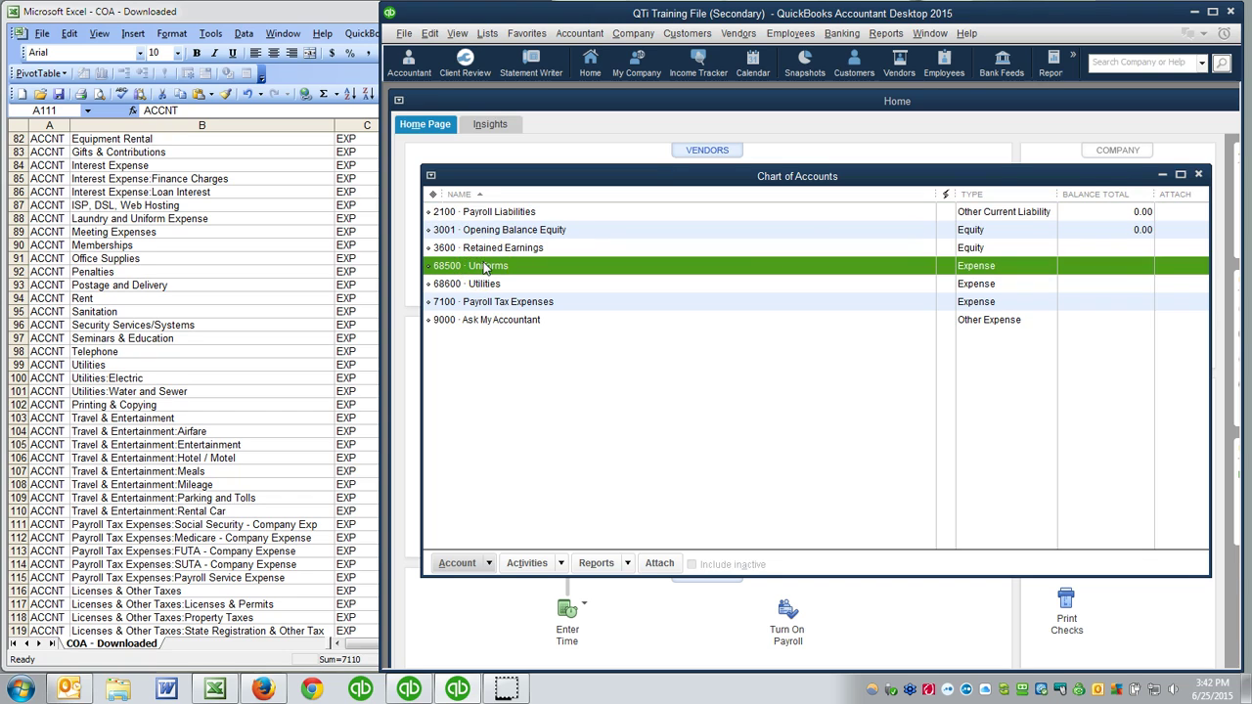
{"action": "left_click", "coordinate": [486, 270]}
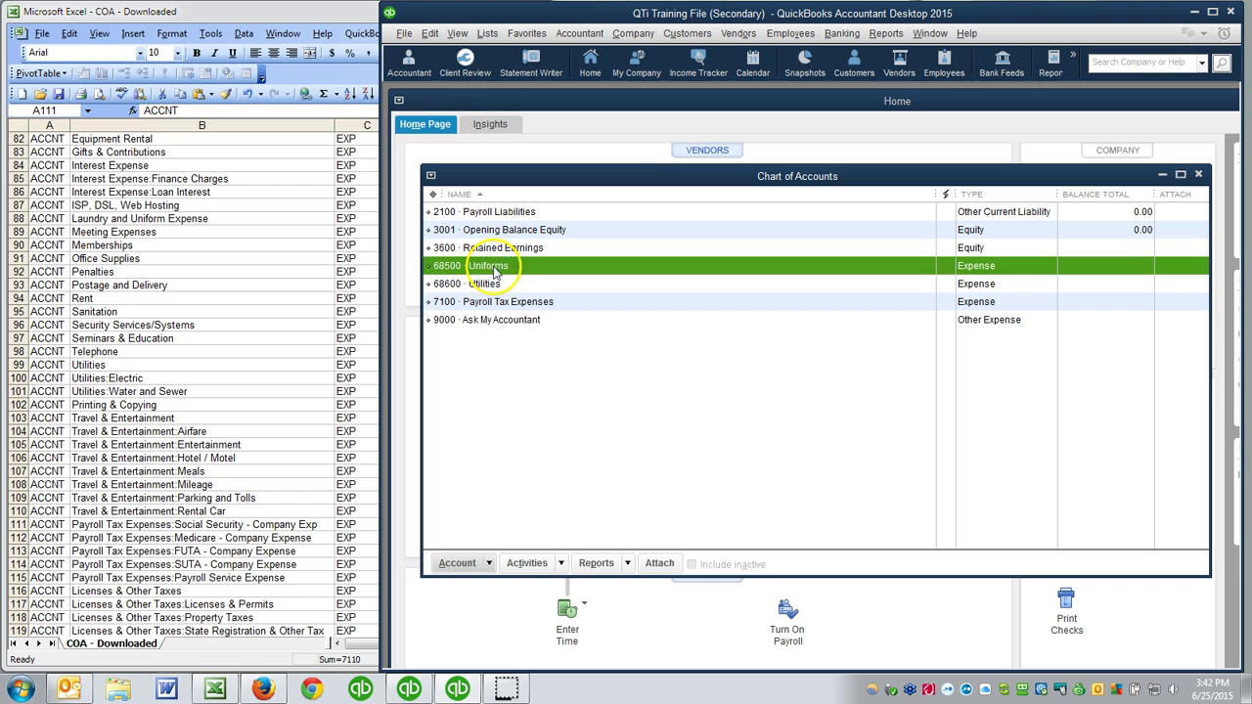
- Delete the 68500 Uniforms and 68600 Utilities accounts via Edit > Delete Account
{"action": "right_click", "coordinate": [510, 271]}
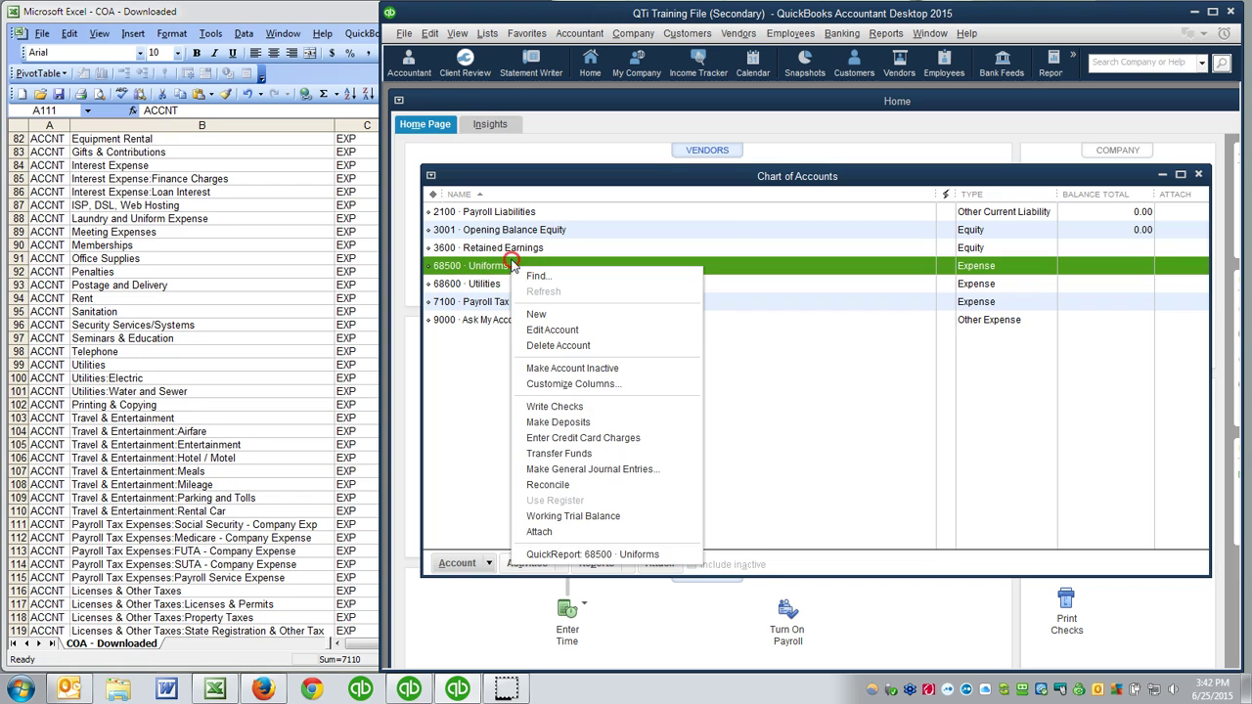
{"action": "left_click", "coordinate": [492, 271]}
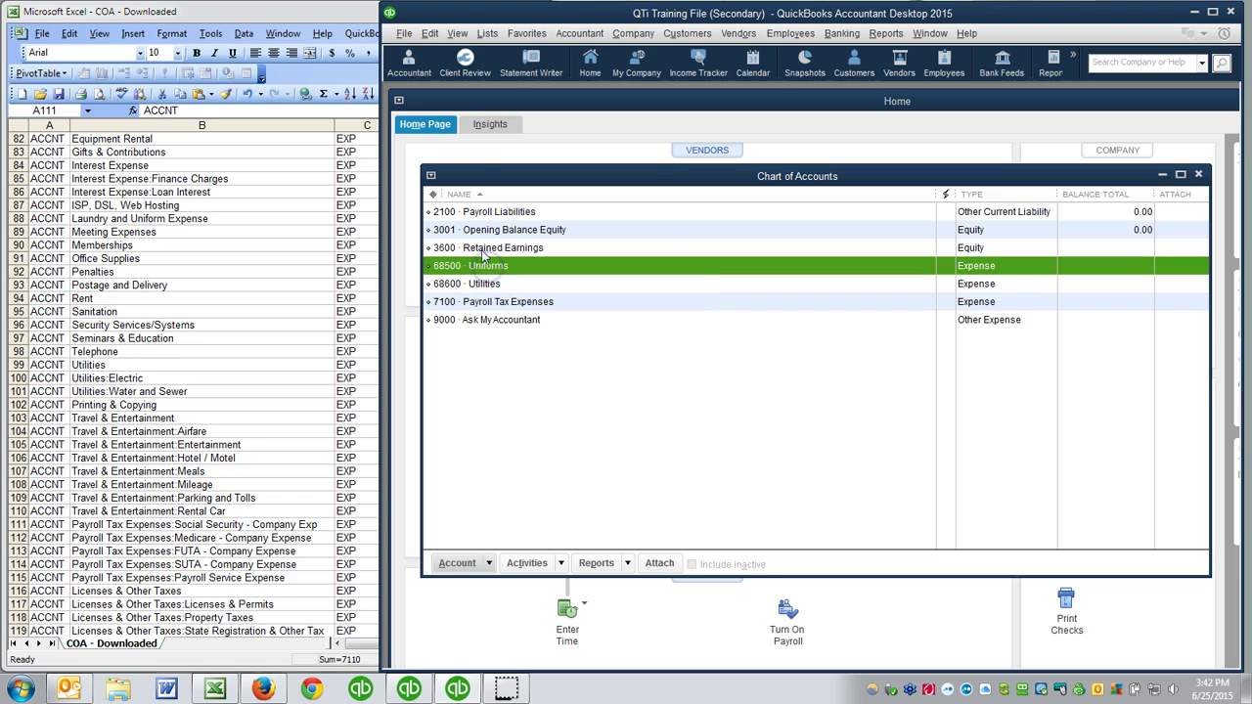
{"action": "left_click", "coordinate": [430, 33]}
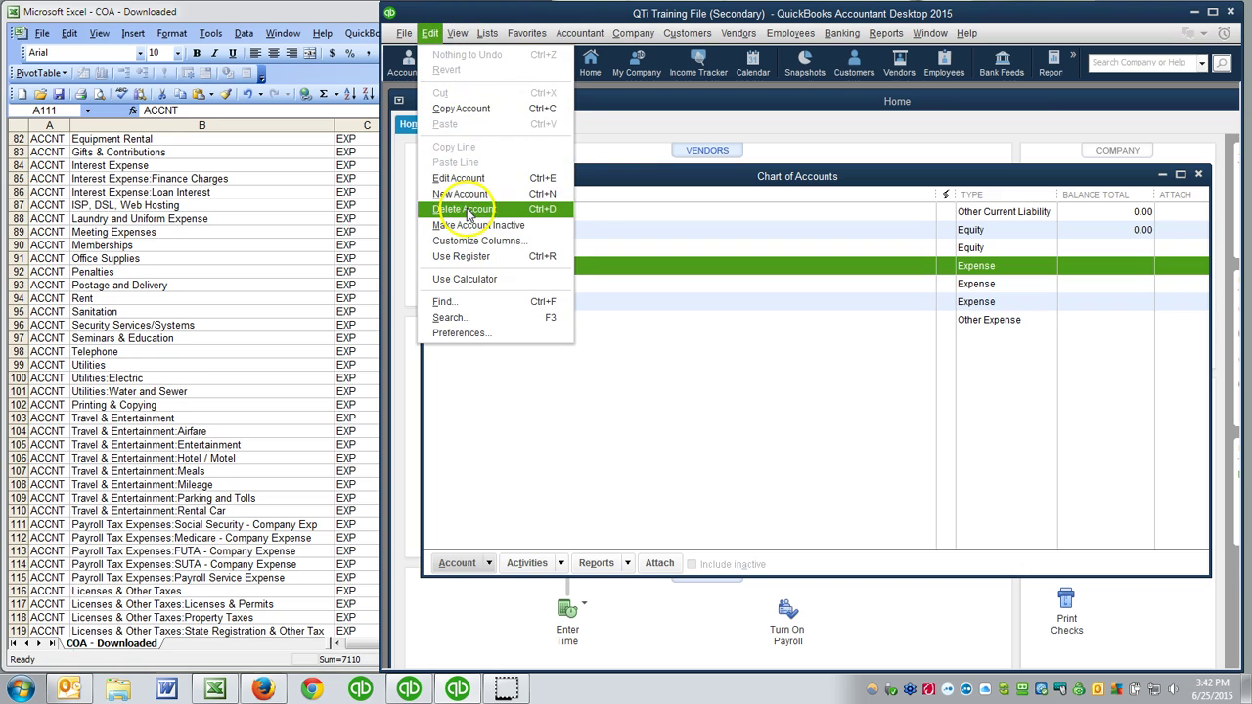
{"action": "left_click", "coordinate": [467, 213]}
{"action": "left_click", "coordinate": [550, 217]}
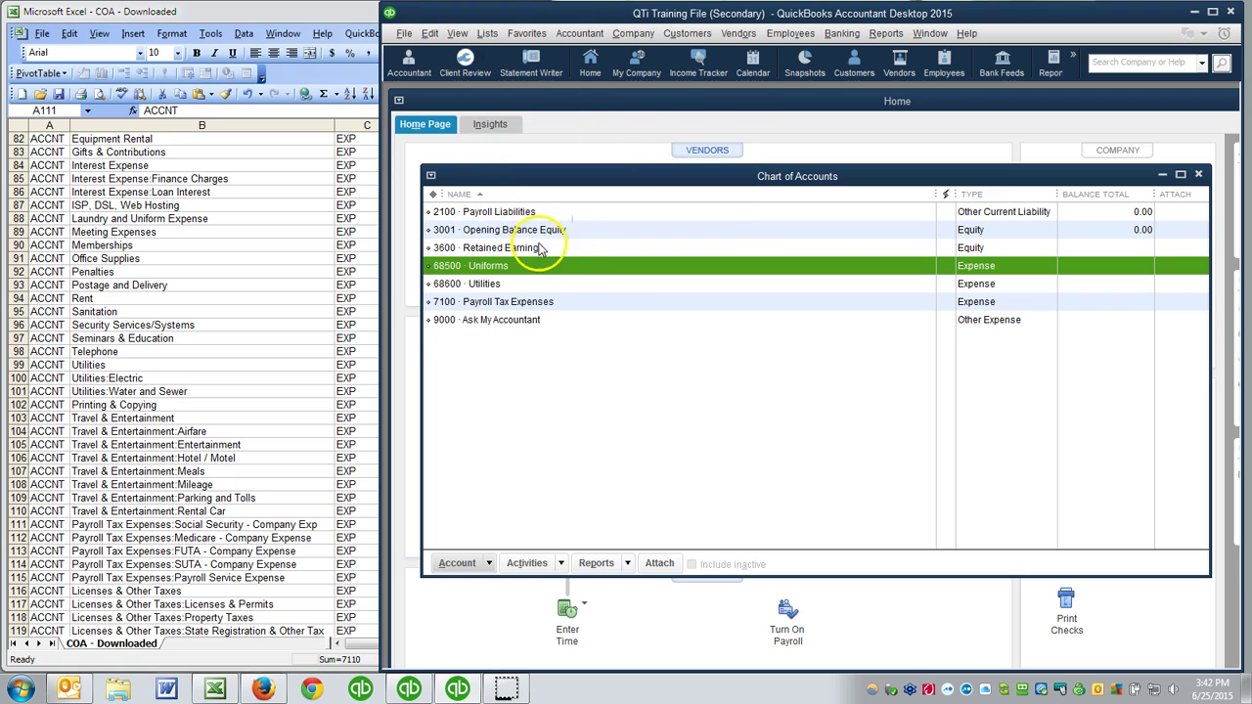
{"action": "left_click", "coordinate": [431, 33]}
{"action": "left_click", "coordinate": [463, 210]}
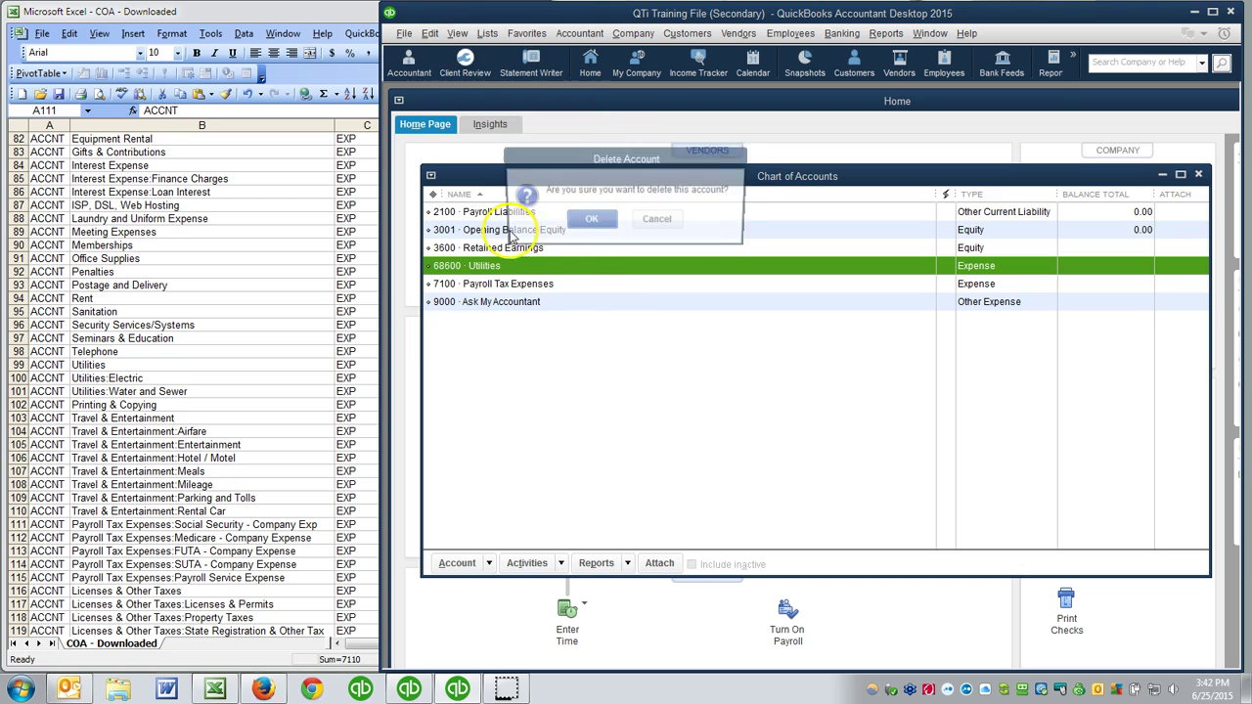
{"action": "left_click", "coordinate": [590, 220]}
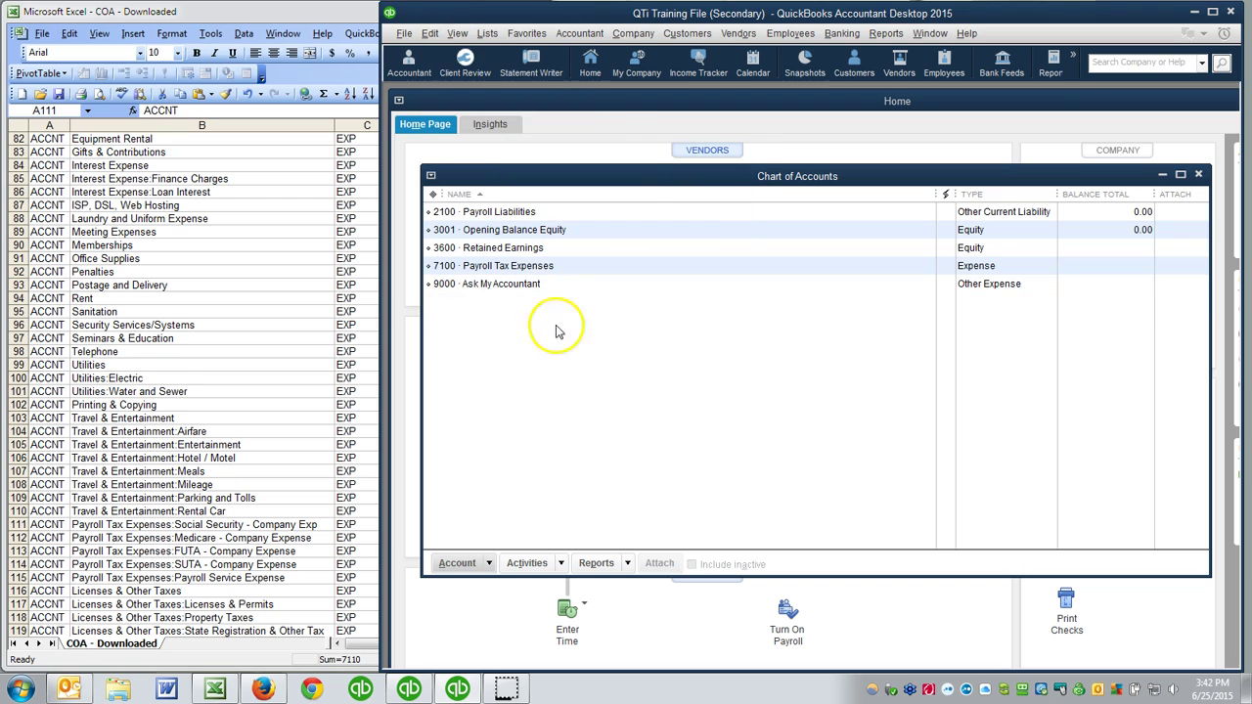
- Try deleting 2100 Payroll Liabilities and 3001 Opening Balance Equity, then cancel since neither can be removed
{"action": "left_click", "coordinate": [498, 212]}
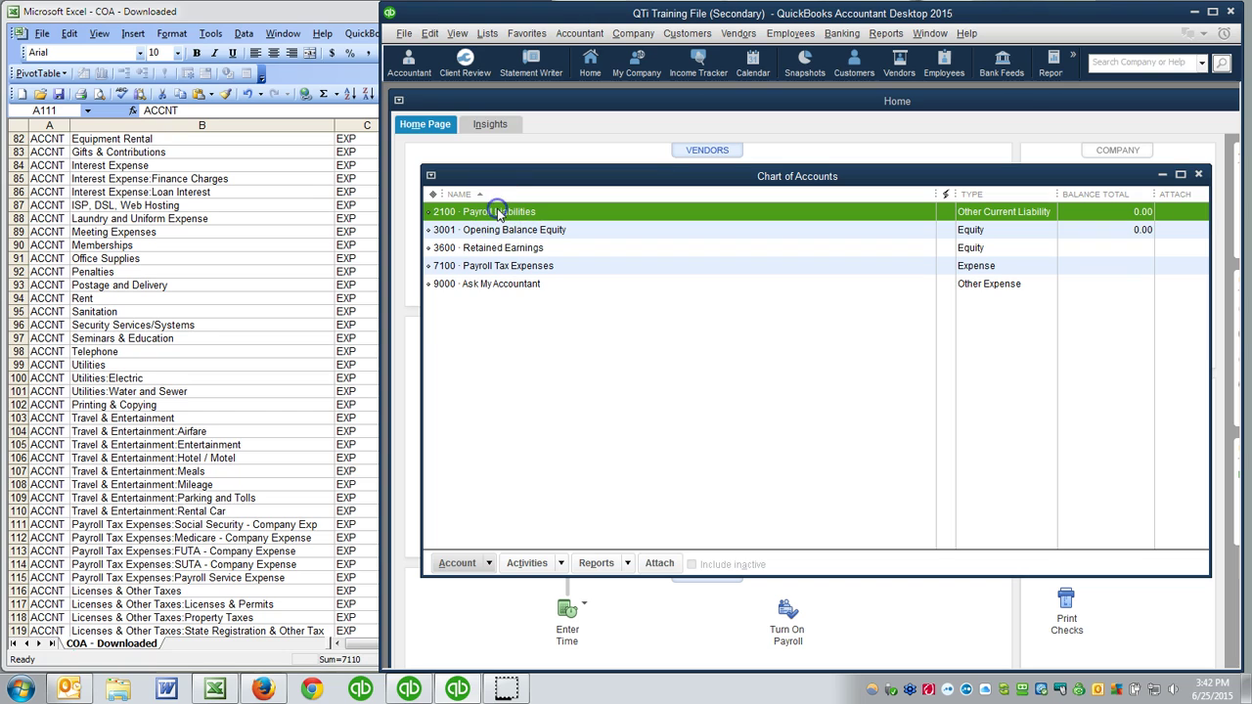
{"action": "key", "text": "ctrl+d"}
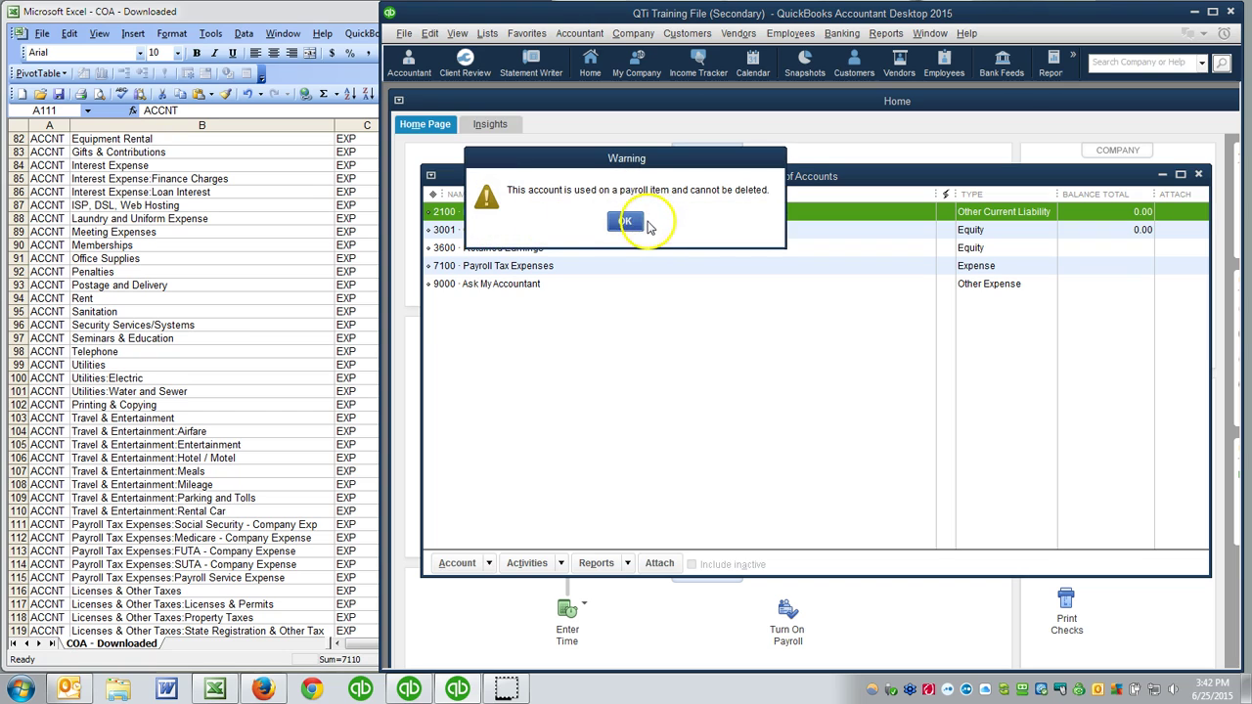
{"action": "left_click", "coordinate": [626, 221]}
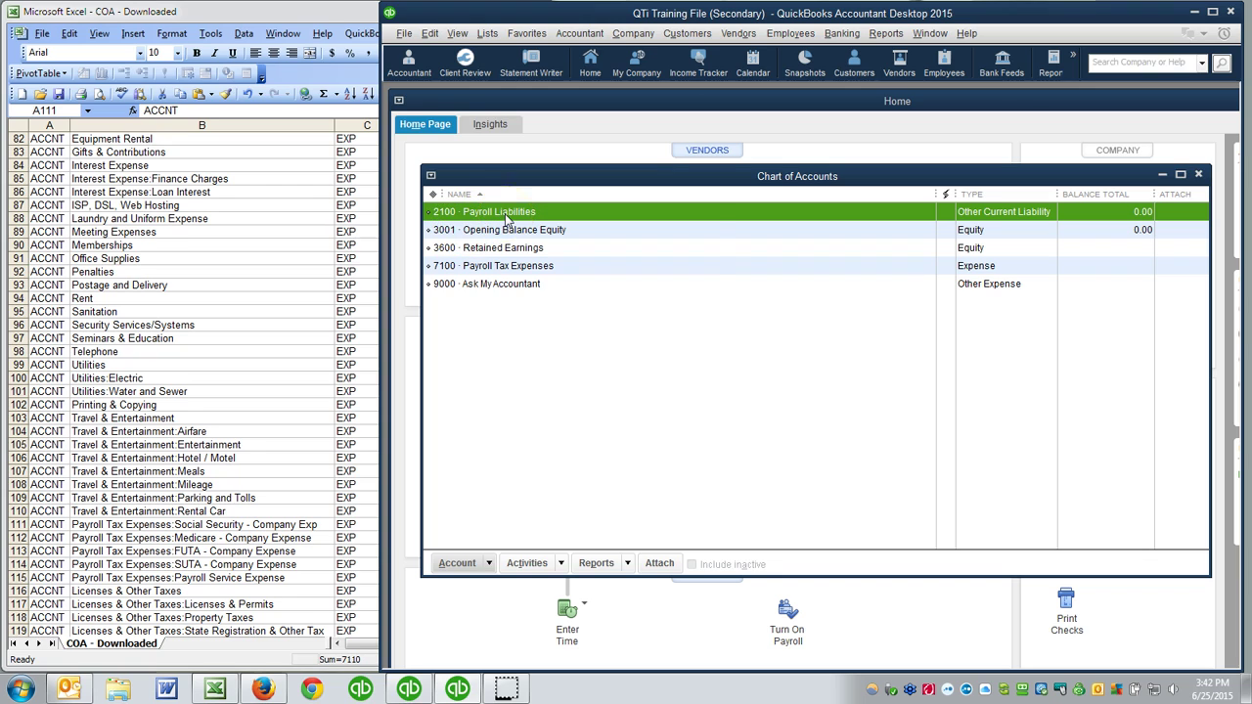
{"action": "right_click", "coordinate": [505, 217]}
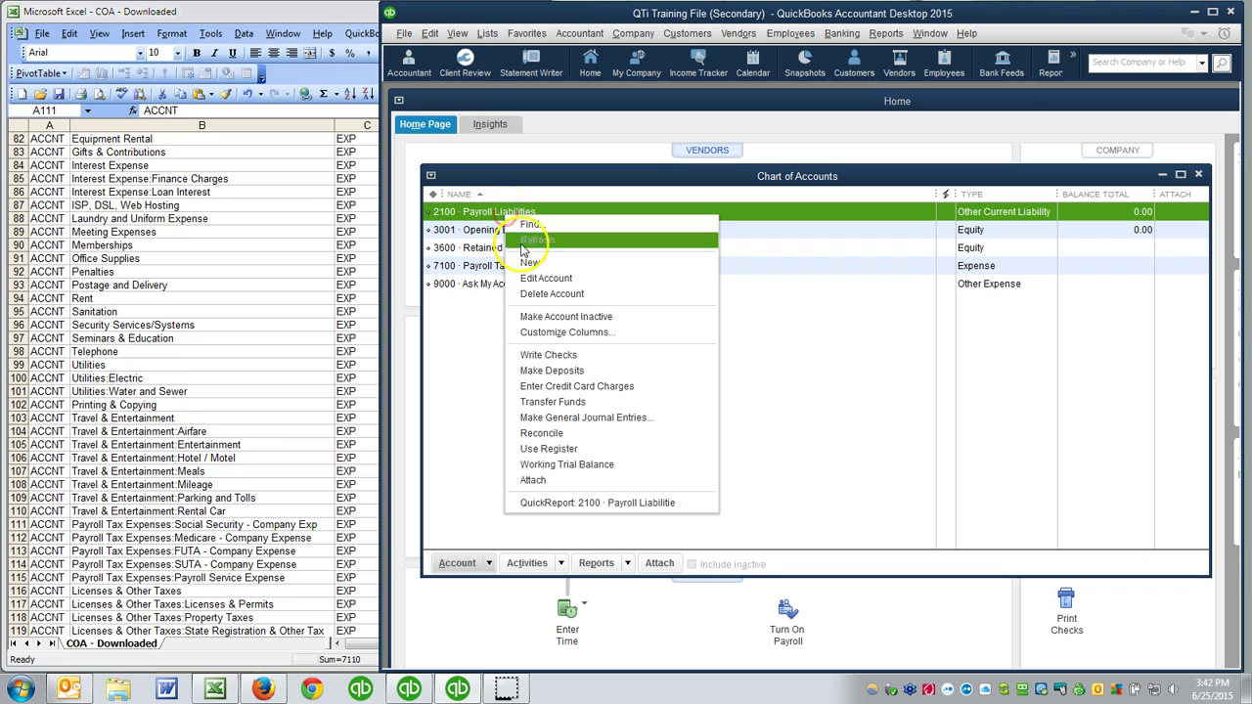
{"action": "left_click", "coordinate": [489, 330]}
{"action": "left_click", "coordinate": [516, 231]}
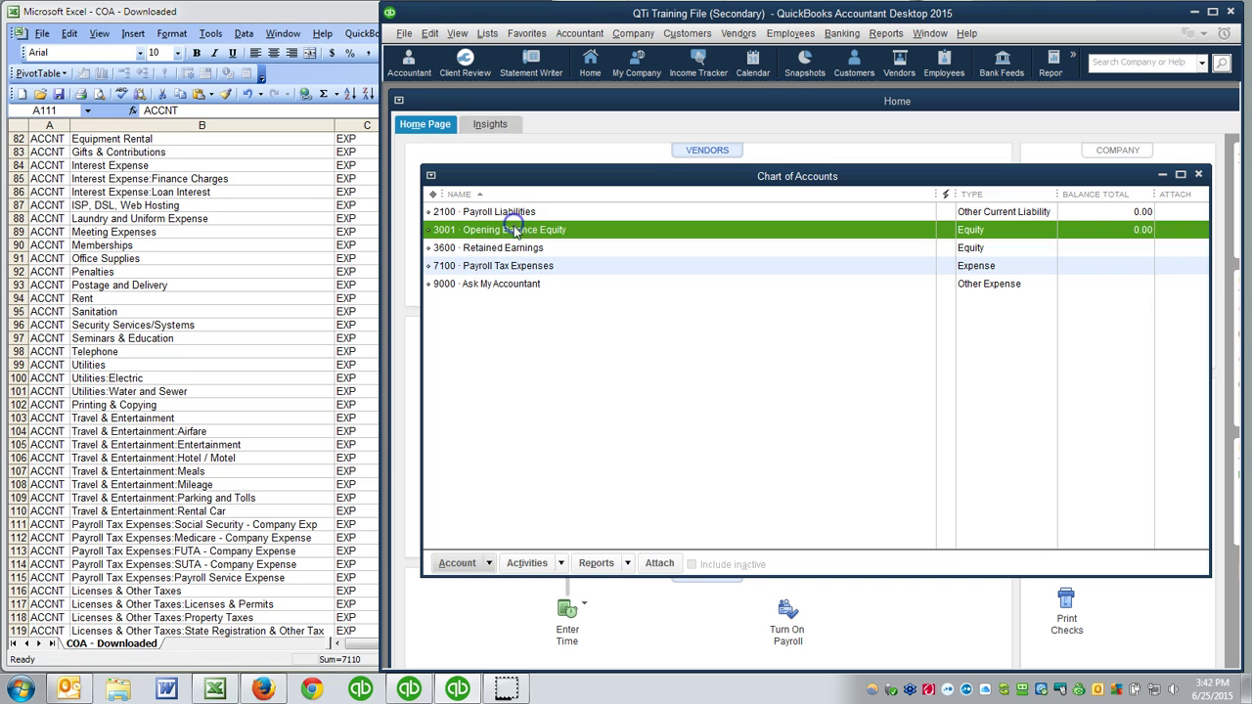
{"action": "key", "text": "ctrl+d"}
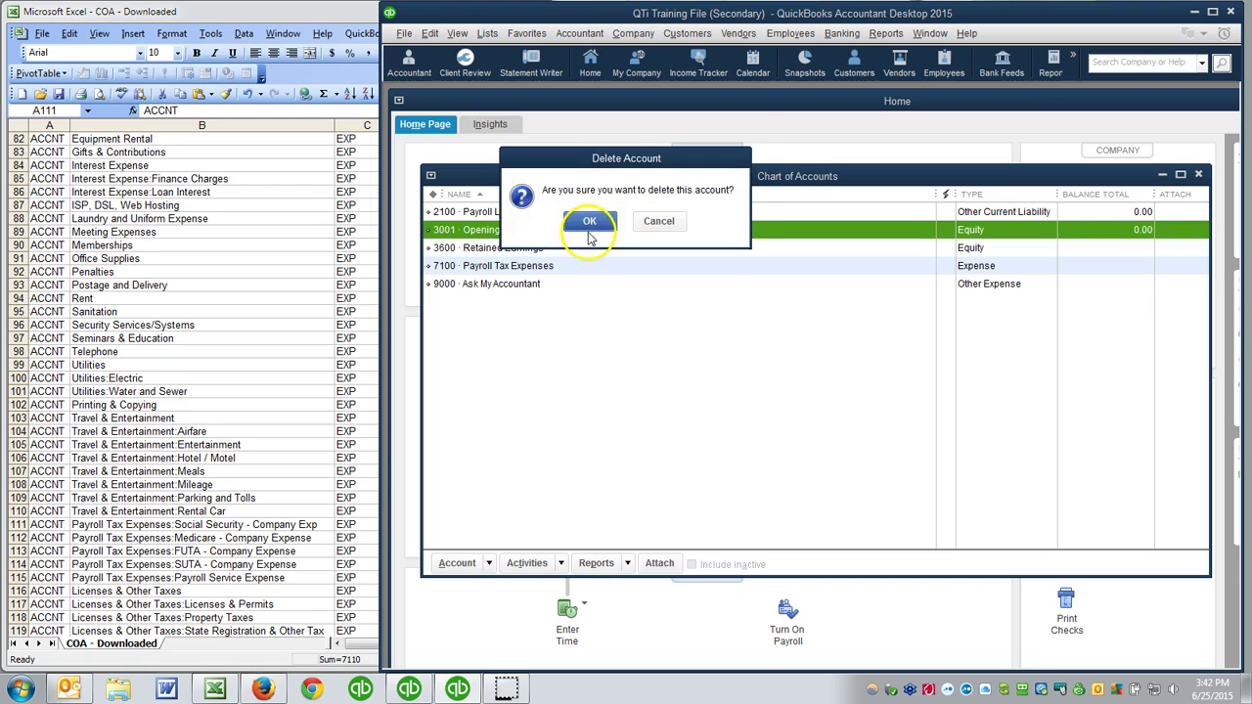
{"action": "left_click", "coordinate": [642, 219]}
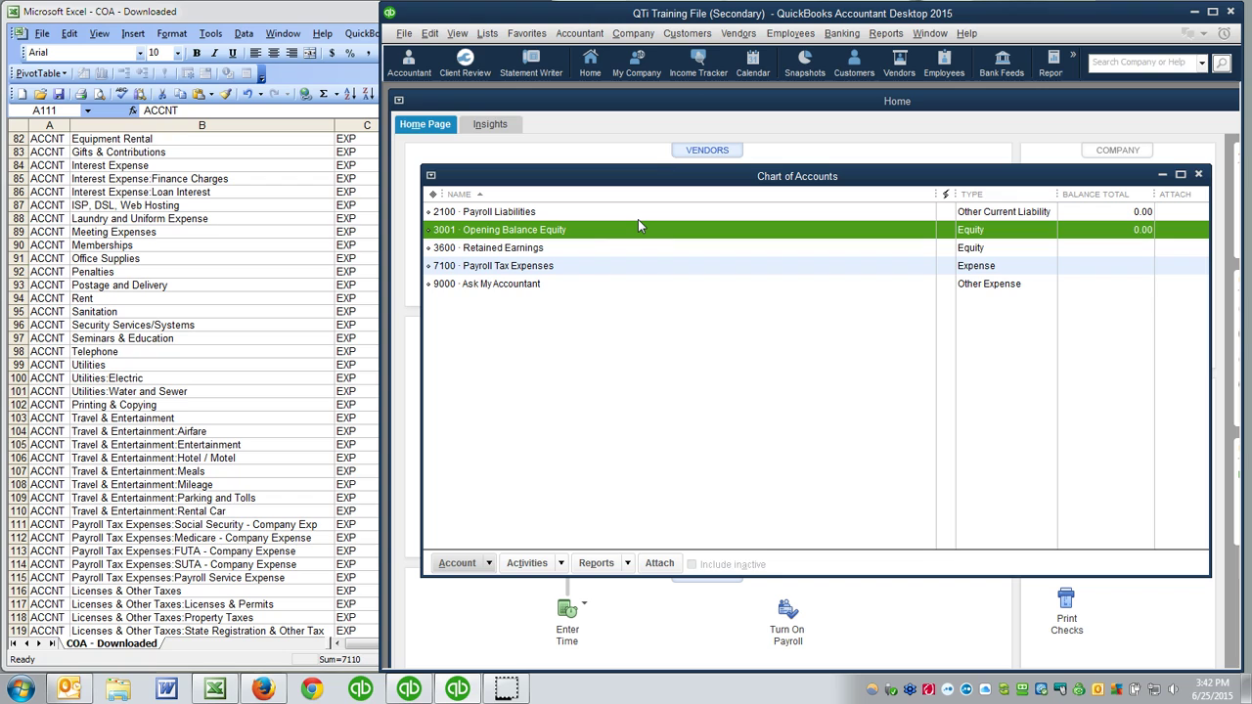
{"action": "left_click", "coordinate": [529, 249]}
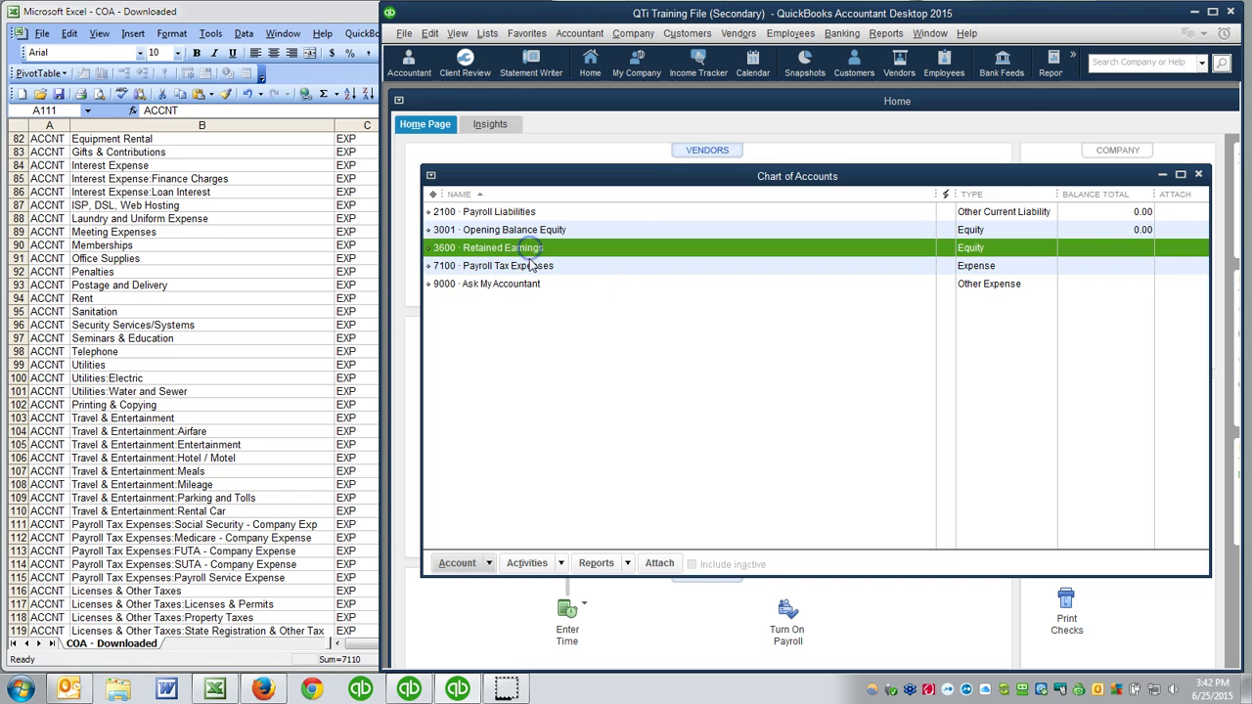
{"action": "key", "text": "ctrl+d"}
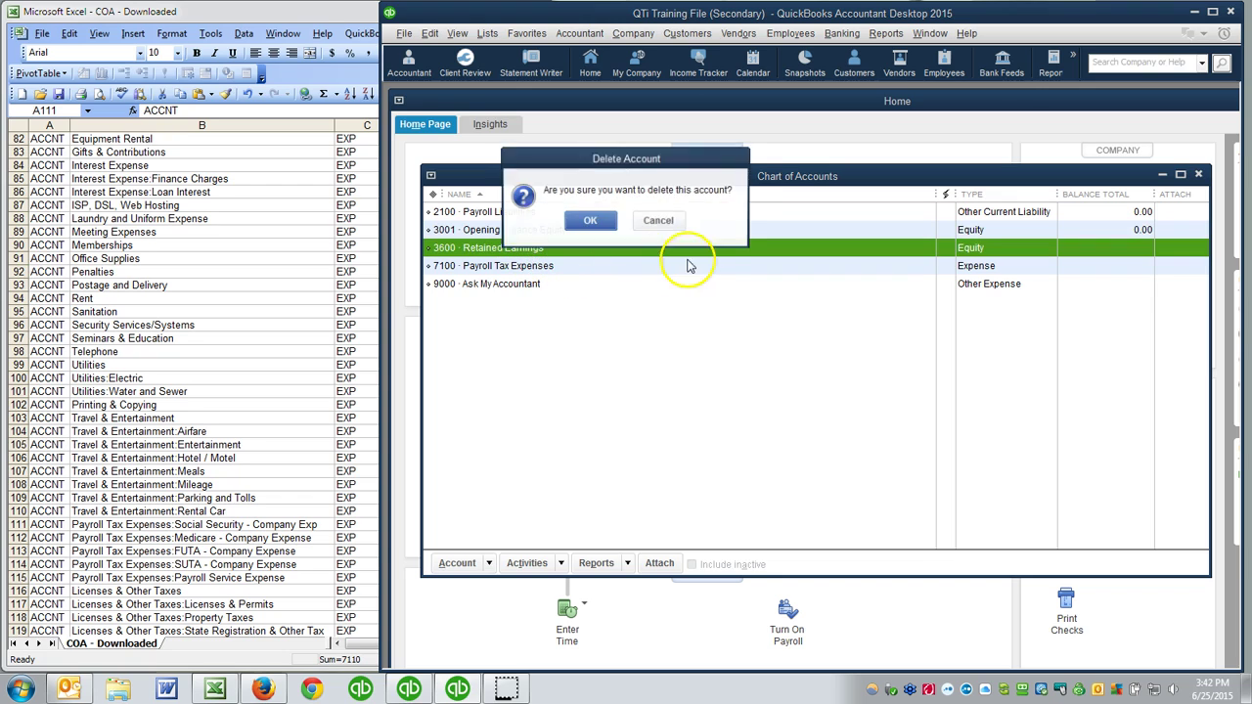
{"action": "left_click", "coordinate": [656, 216]}
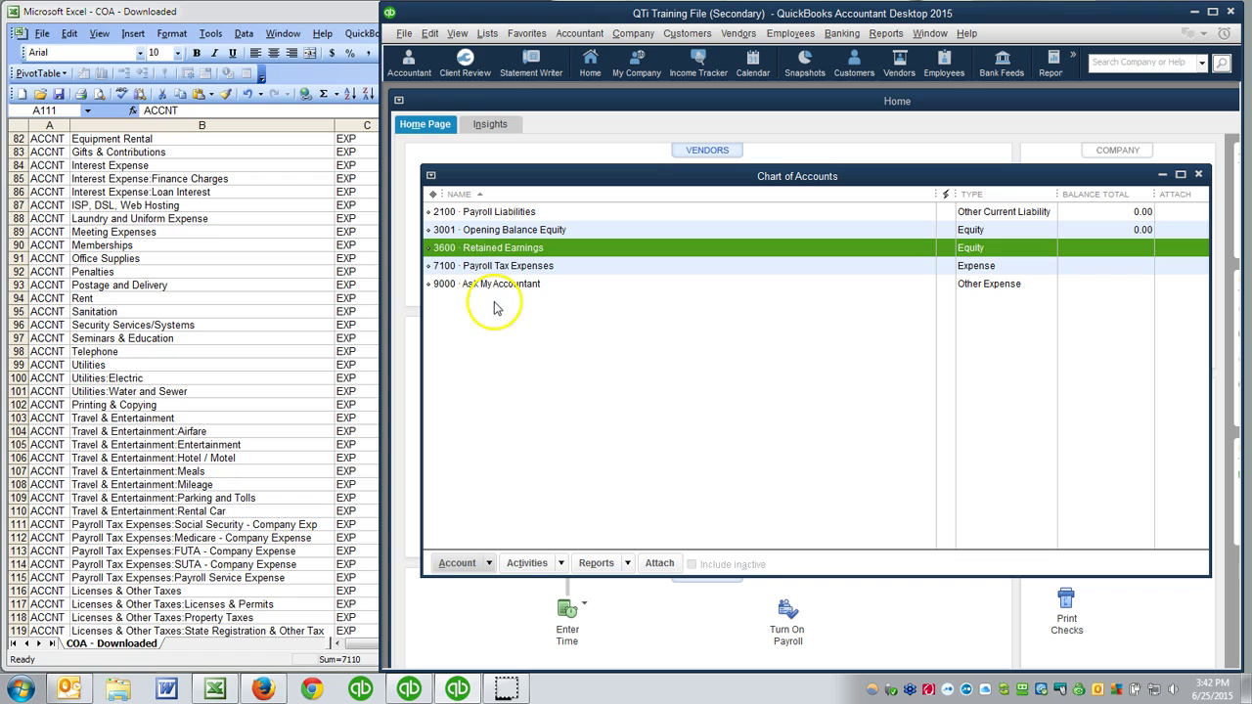
{"action": "left_click", "coordinate": [498, 265]}
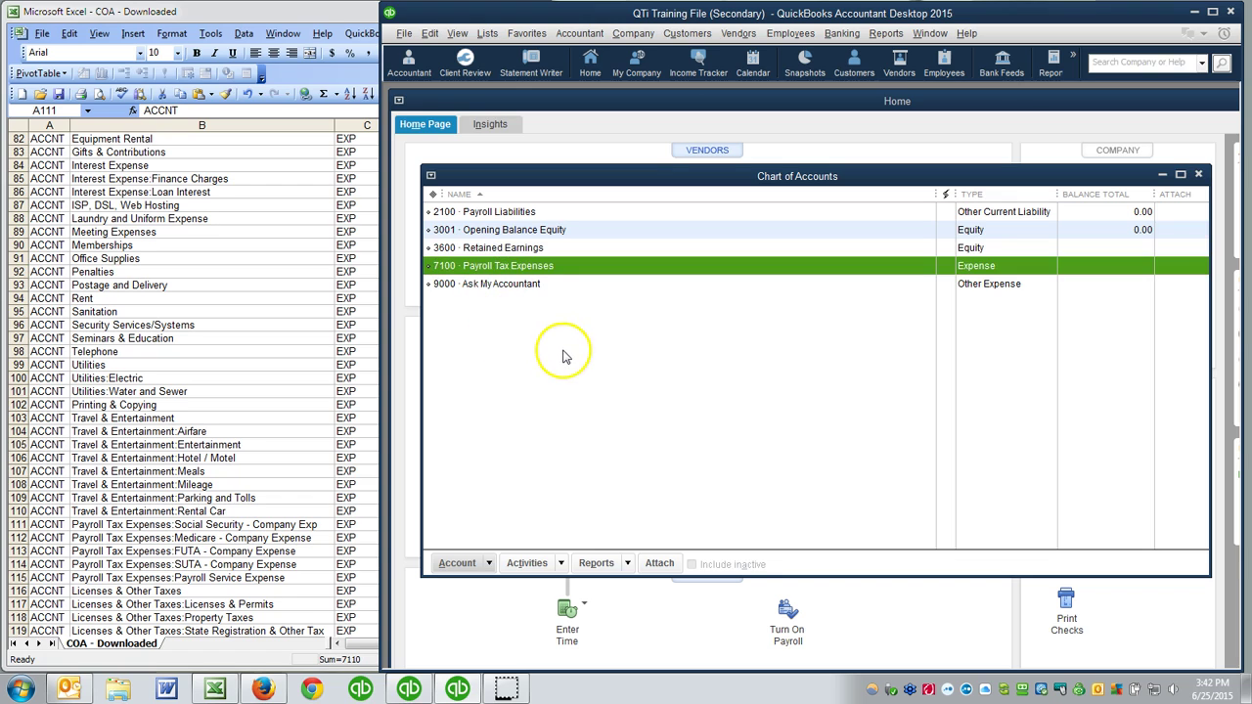
{"action": "key", "text": "ctrl+d"}
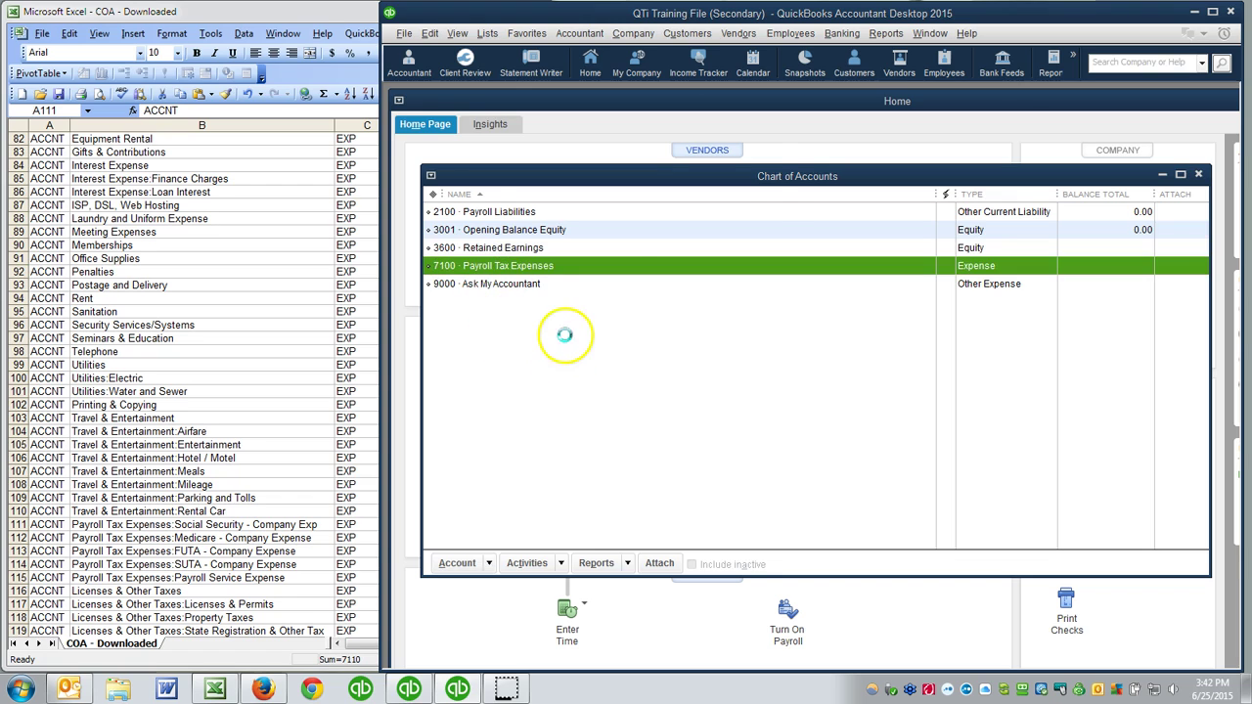
{"action": "left_click", "coordinate": [627, 222]}
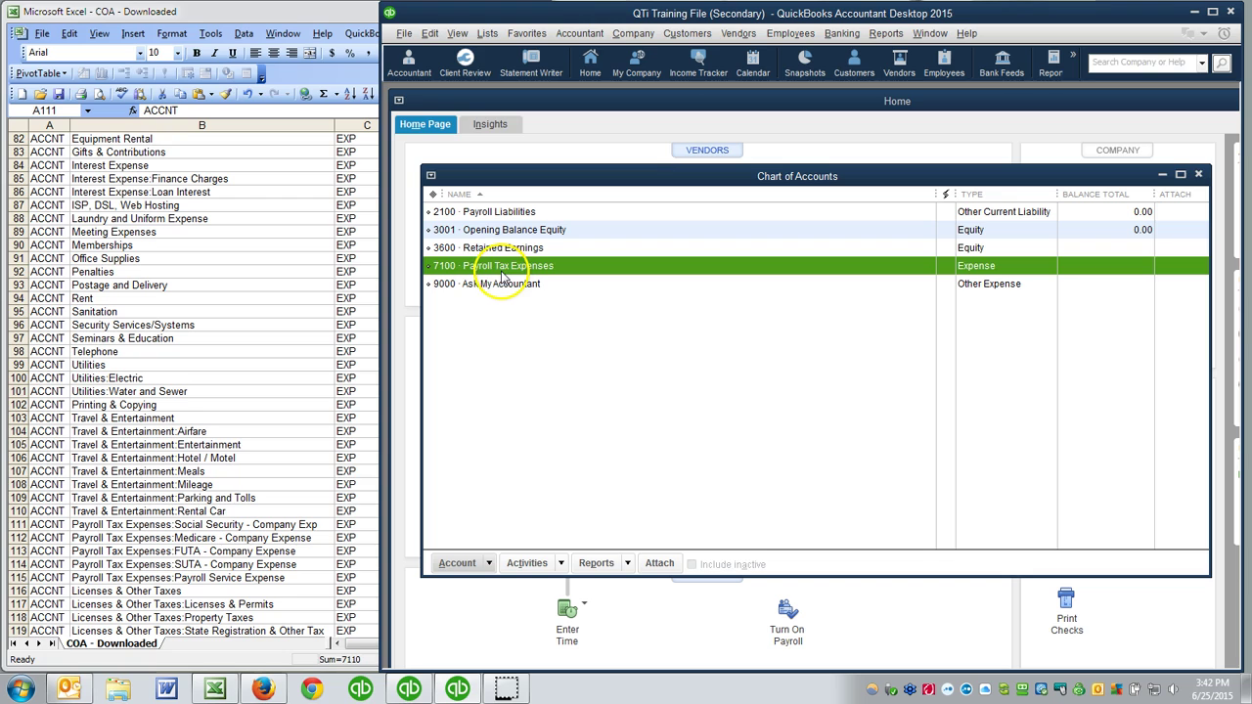
{"action": "right_click", "coordinate": [455, 267]}
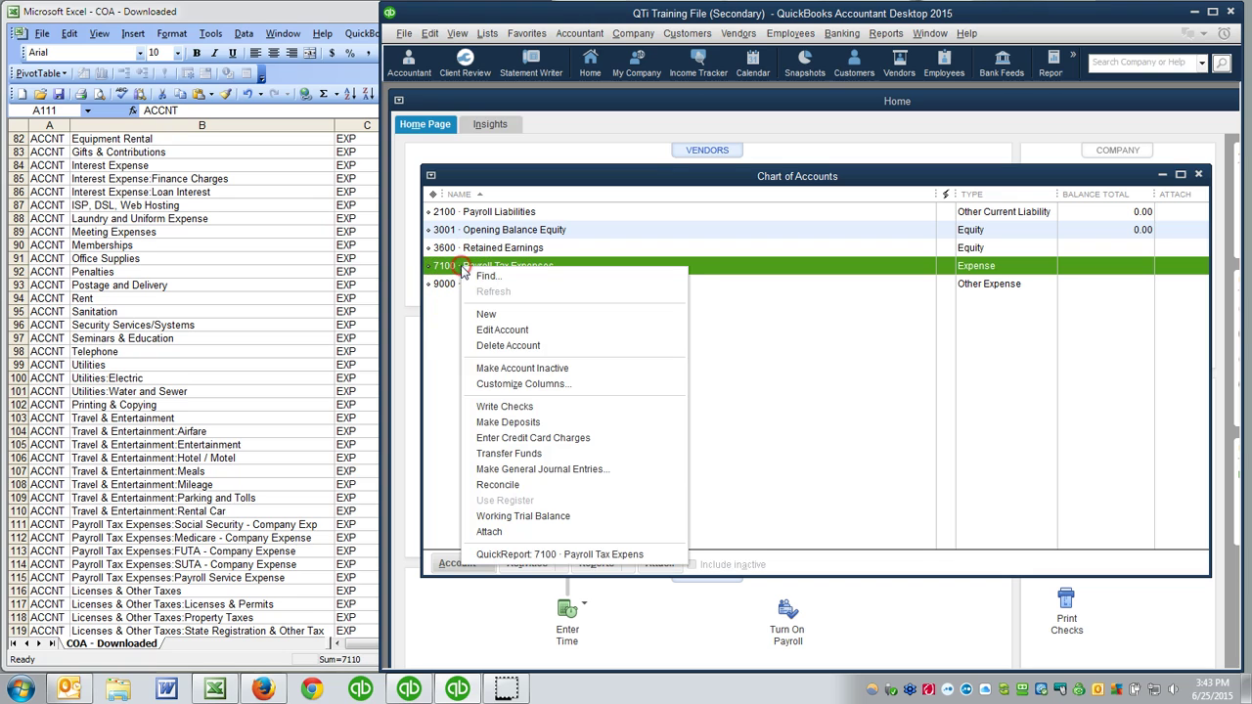
{"action": "left_click", "coordinate": [640, 367]}
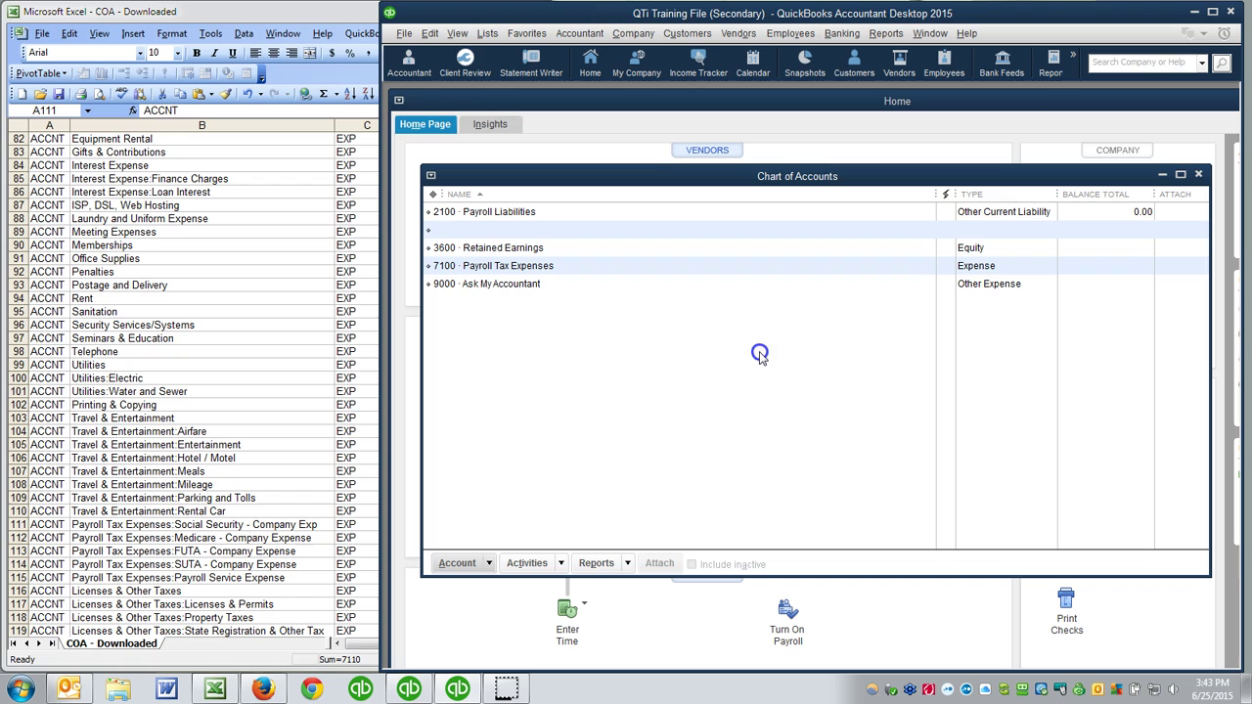
{"action": "left_click", "coordinate": [486, 289]}
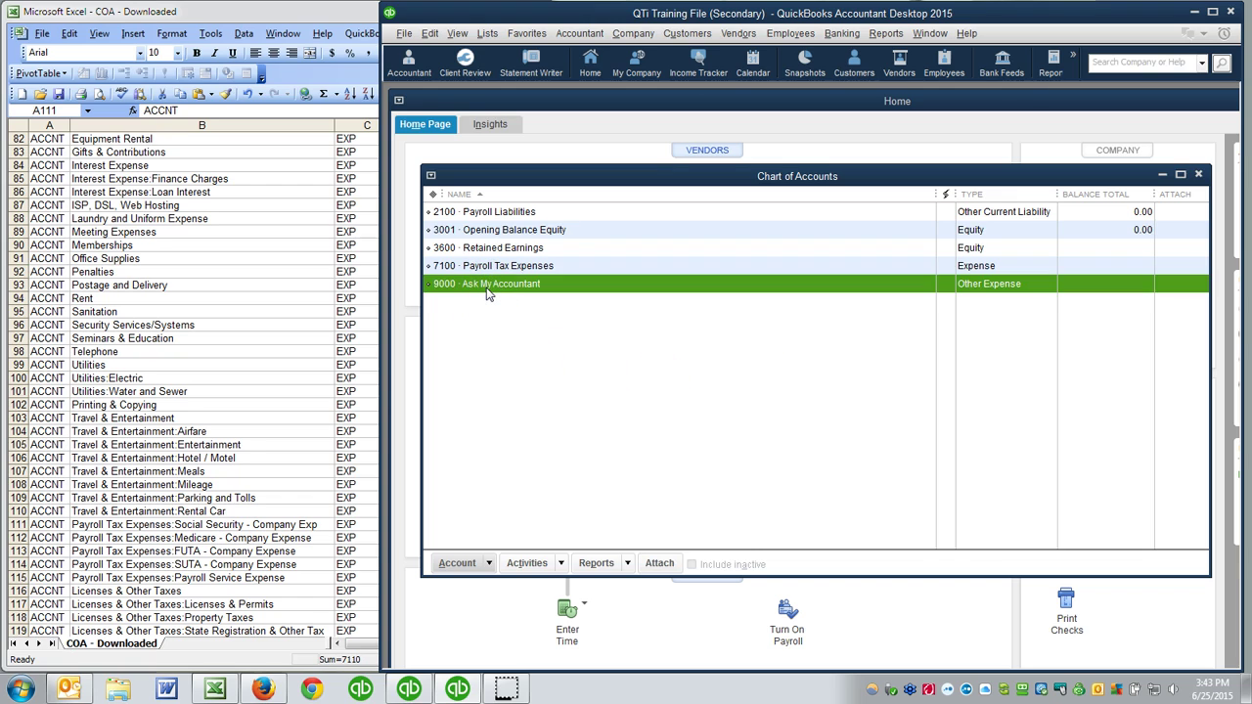
{"action": "key", "text": "ctrl+d"}
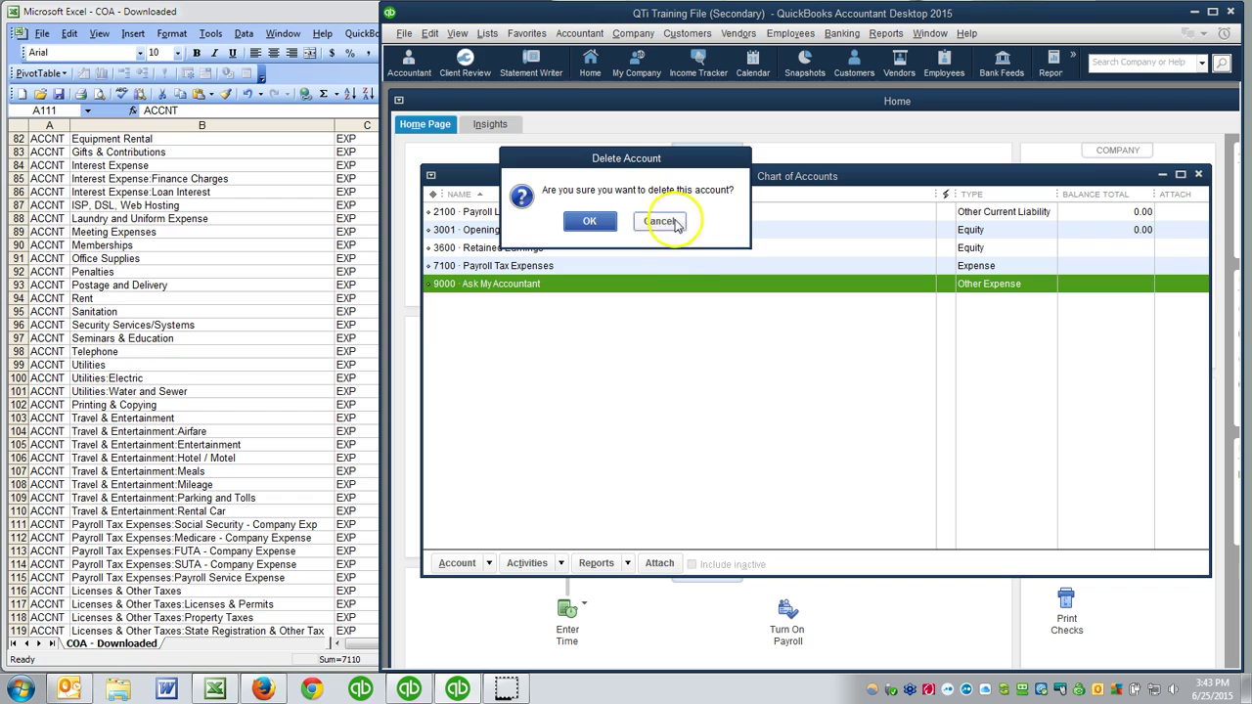
{"action": "left_click", "coordinate": [661, 219]}
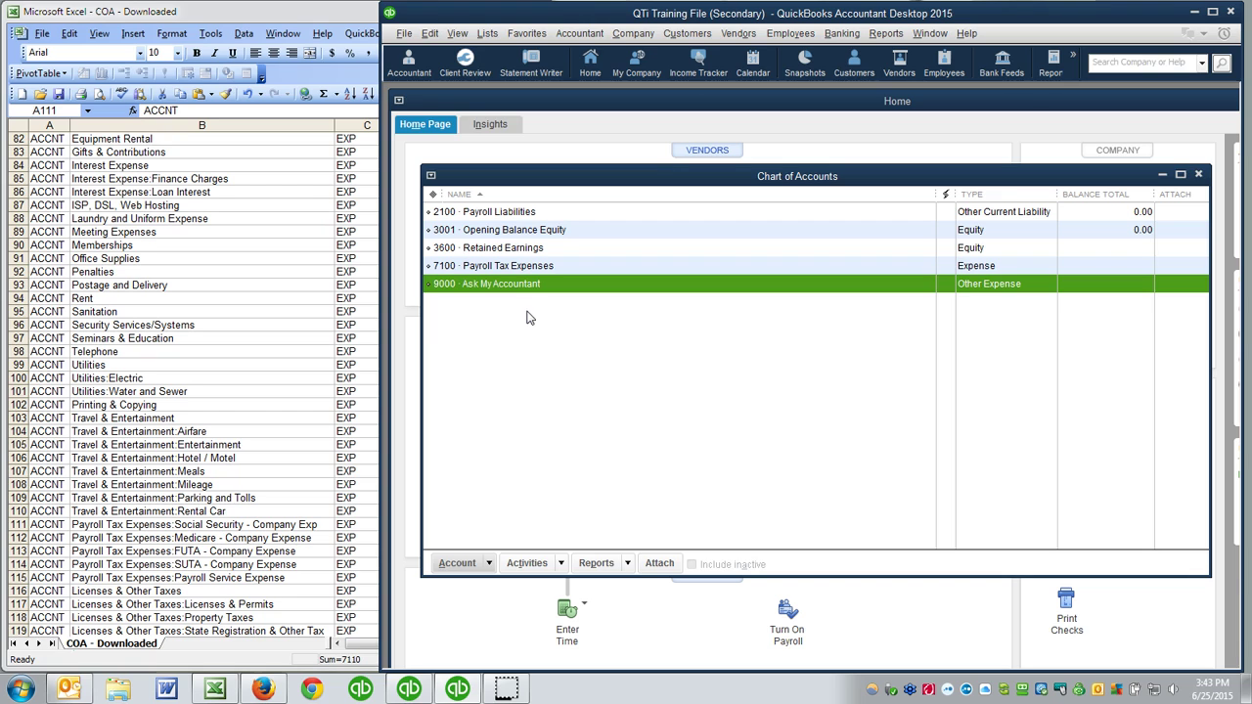
- Save the chart-of-accounts spreadsheet, keeping the Text (Tab delimited) format
{"action": "left_click", "coordinate": [275, 319]}
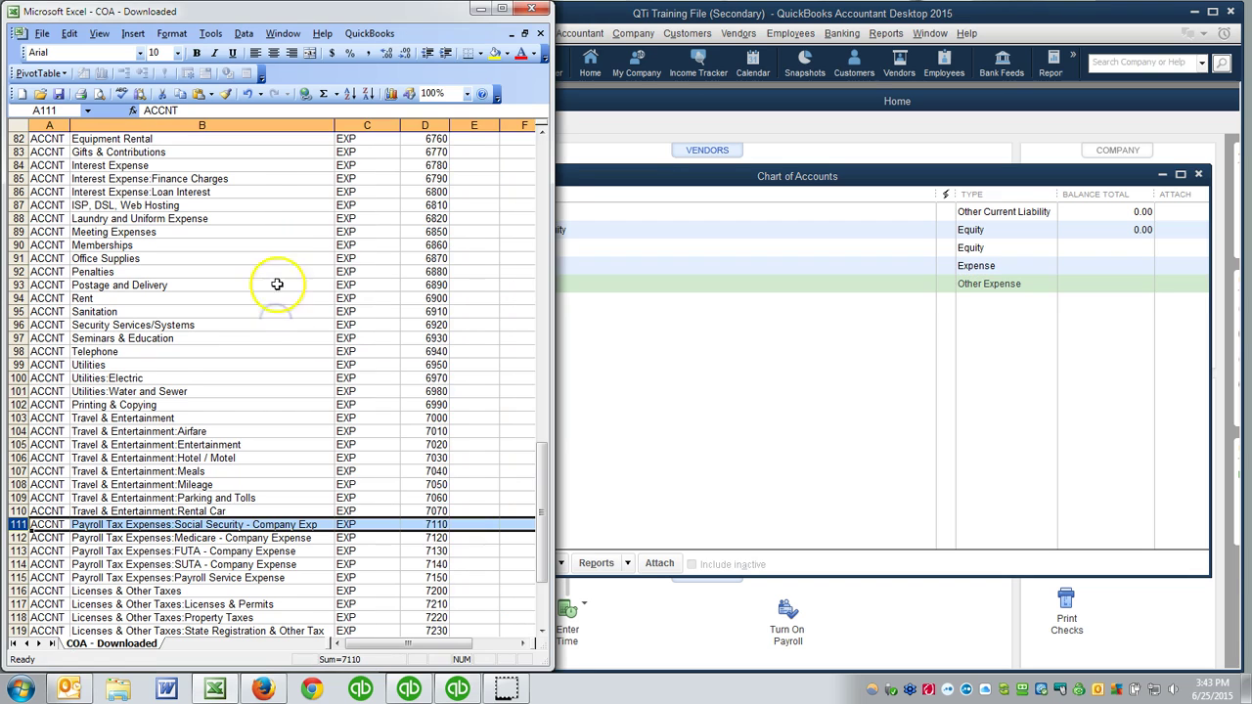
{"action": "scroll", "coordinate": [271, 268], "scroll_direction": "up", "scroll_amount": 4}
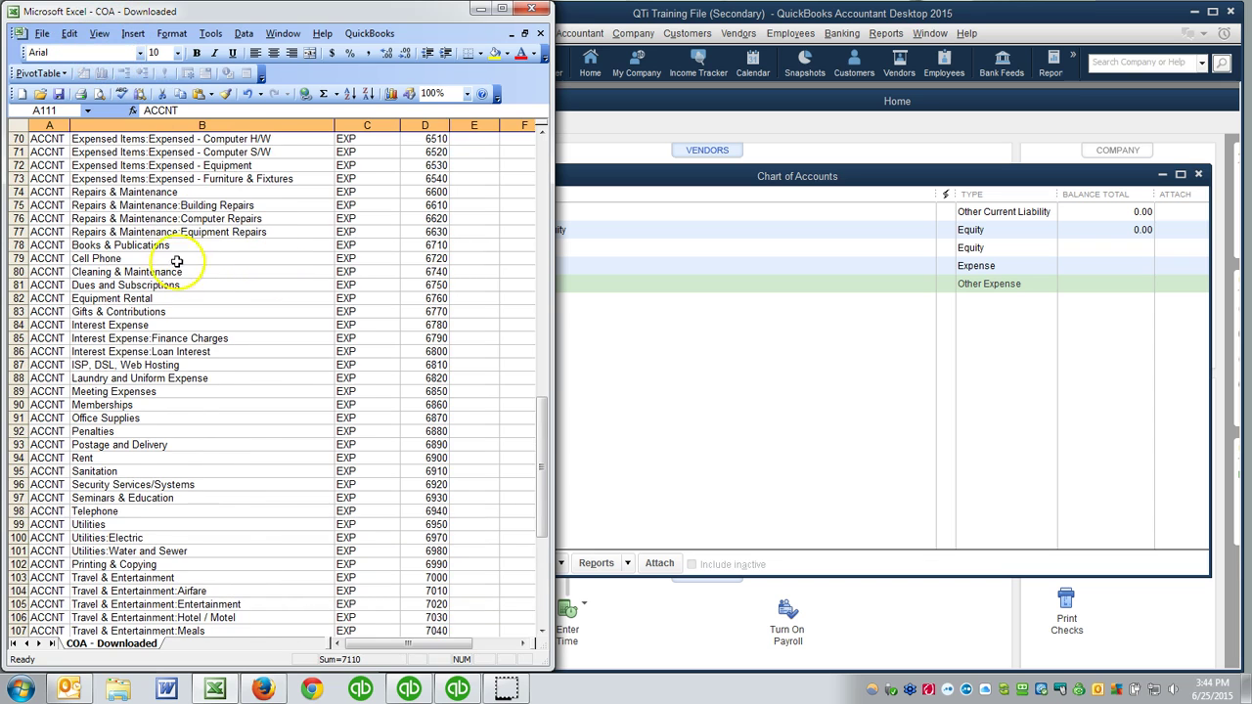
{"action": "left_click", "coordinate": [181, 271]}
{"action": "left_click", "coordinate": [42, 33]}
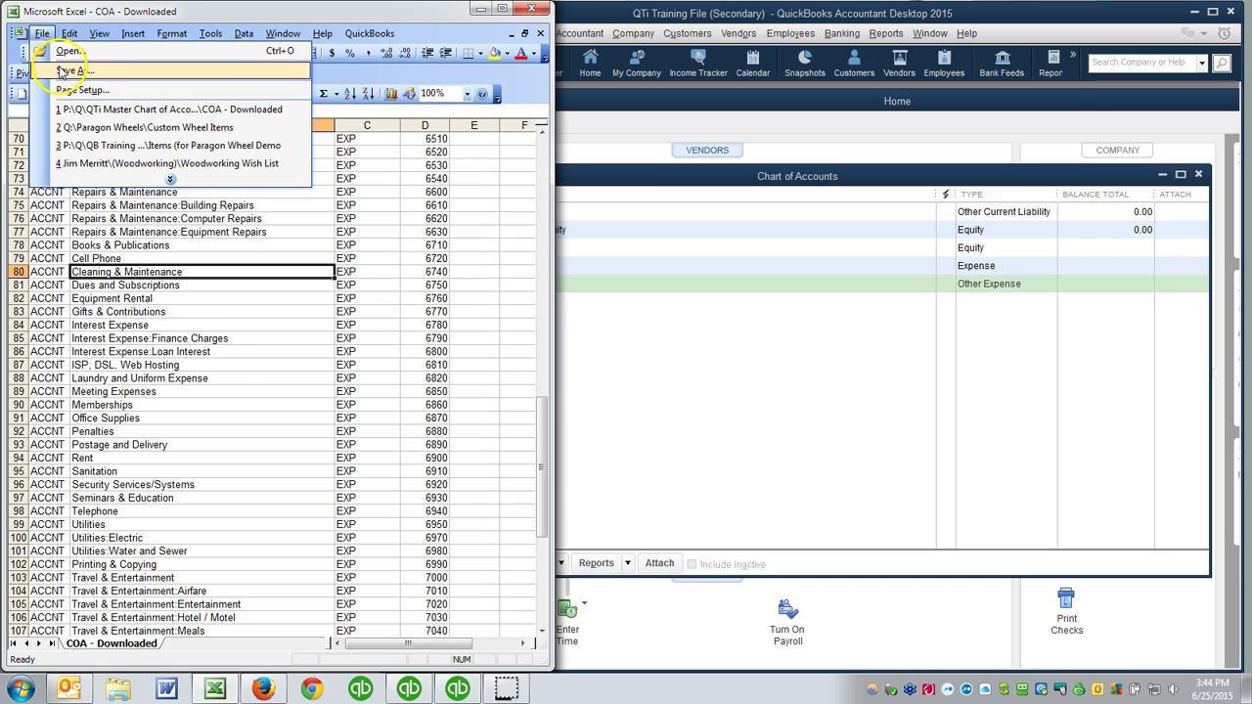
{"action": "left_click", "coordinate": [311, 393]}
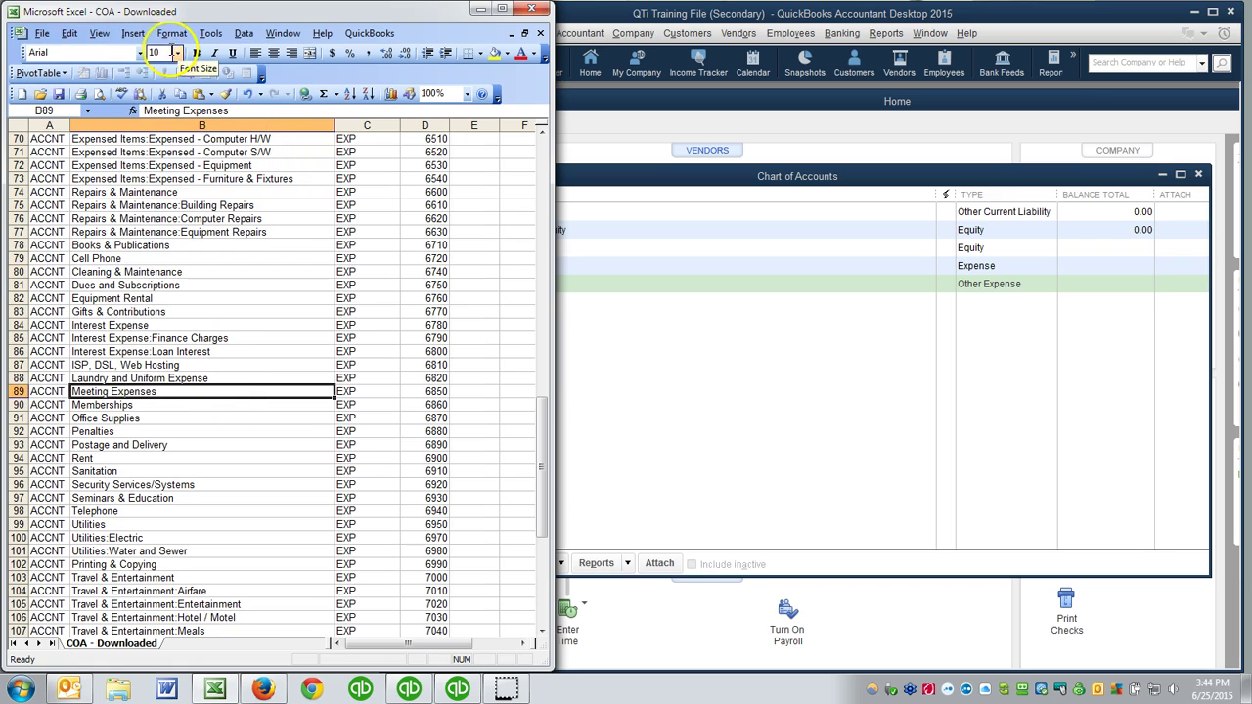
{"action": "left_click", "coordinate": [59, 93]}
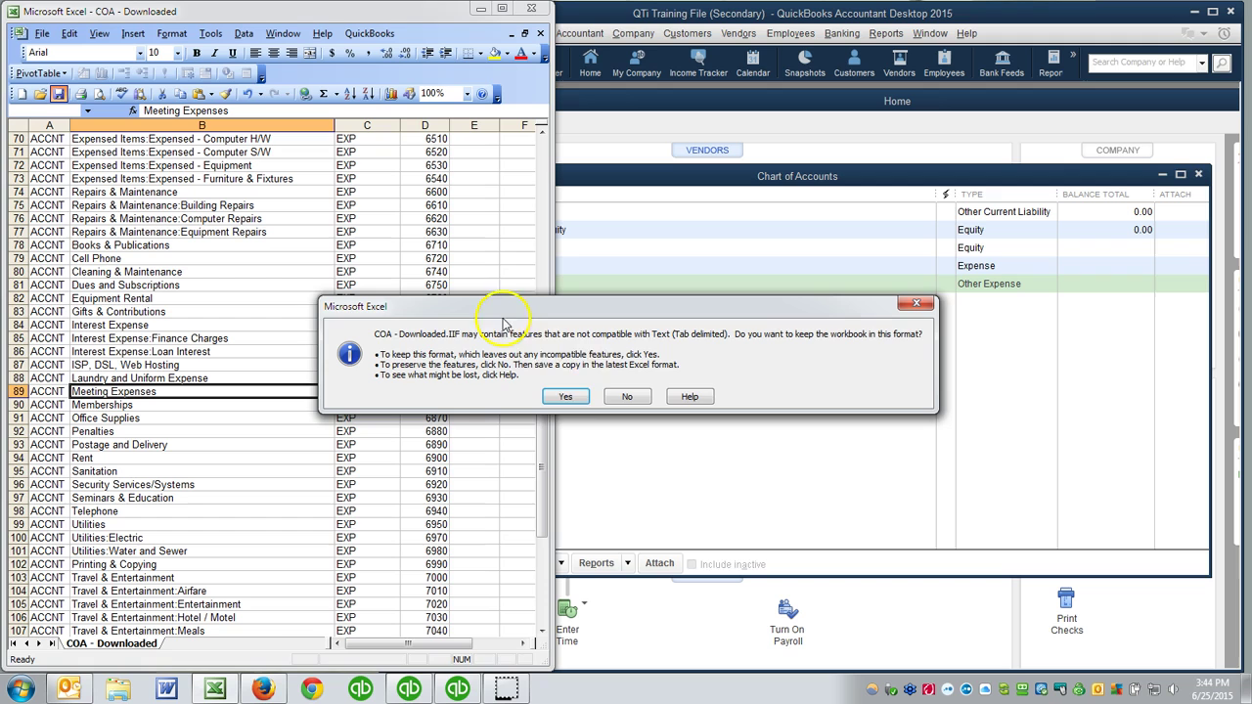
{"action": "left_click", "coordinate": [565, 396]}
- Close Excel, saving as COA - Downloaded.IIF and declining the second save prompt
{"action": "left_click", "coordinate": [531, 8]}
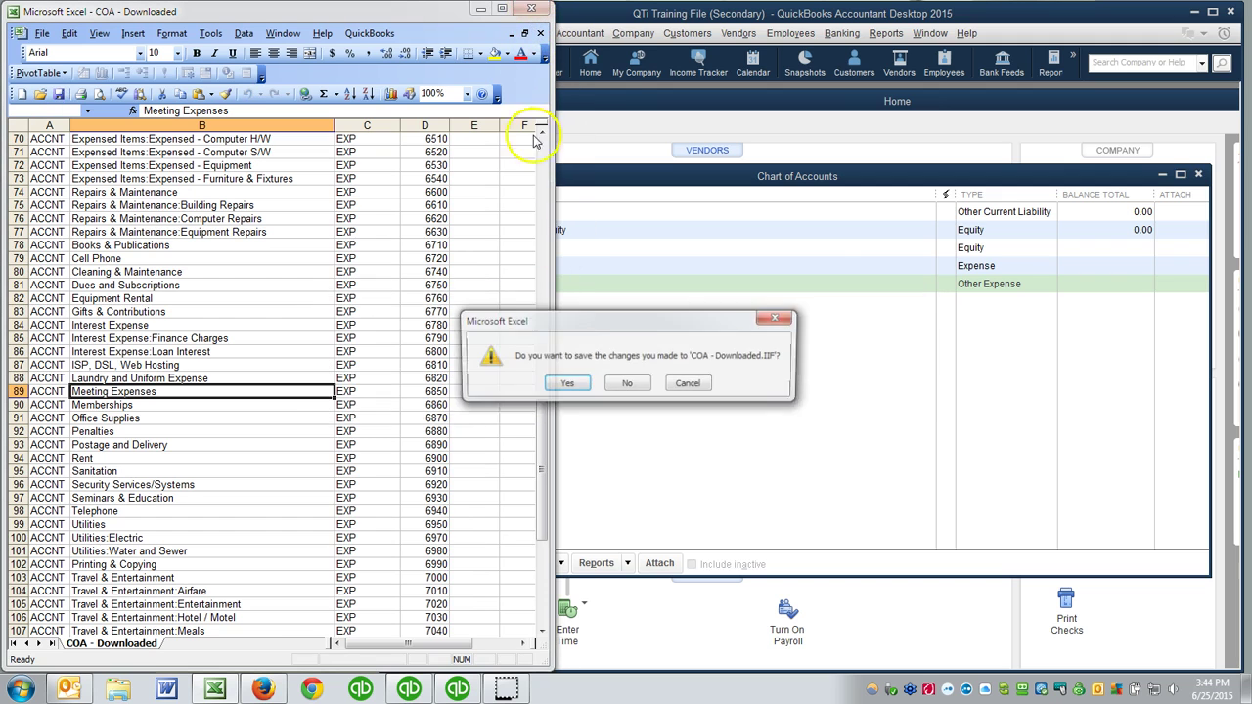
{"action": "left_click", "coordinate": [566, 383]}
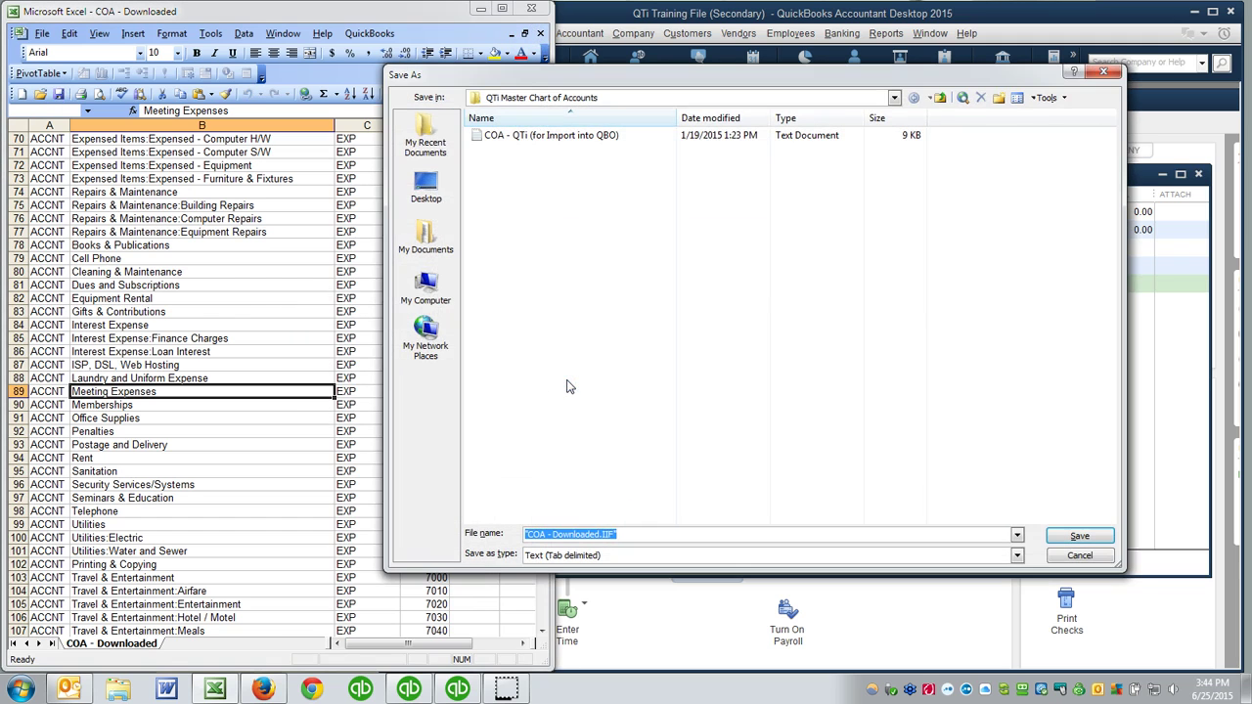
{"action": "left_click", "coordinate": [1078, 536]}
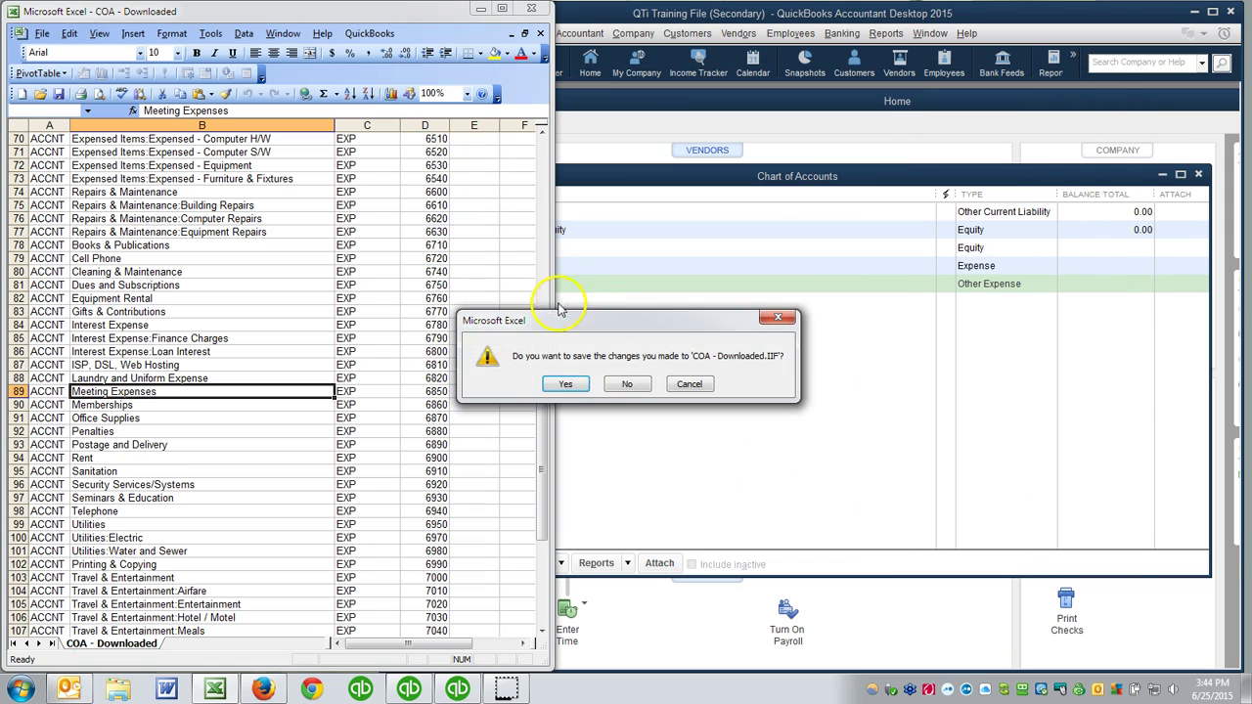
{"action": "left_click", "coordinate": [627, 383]}
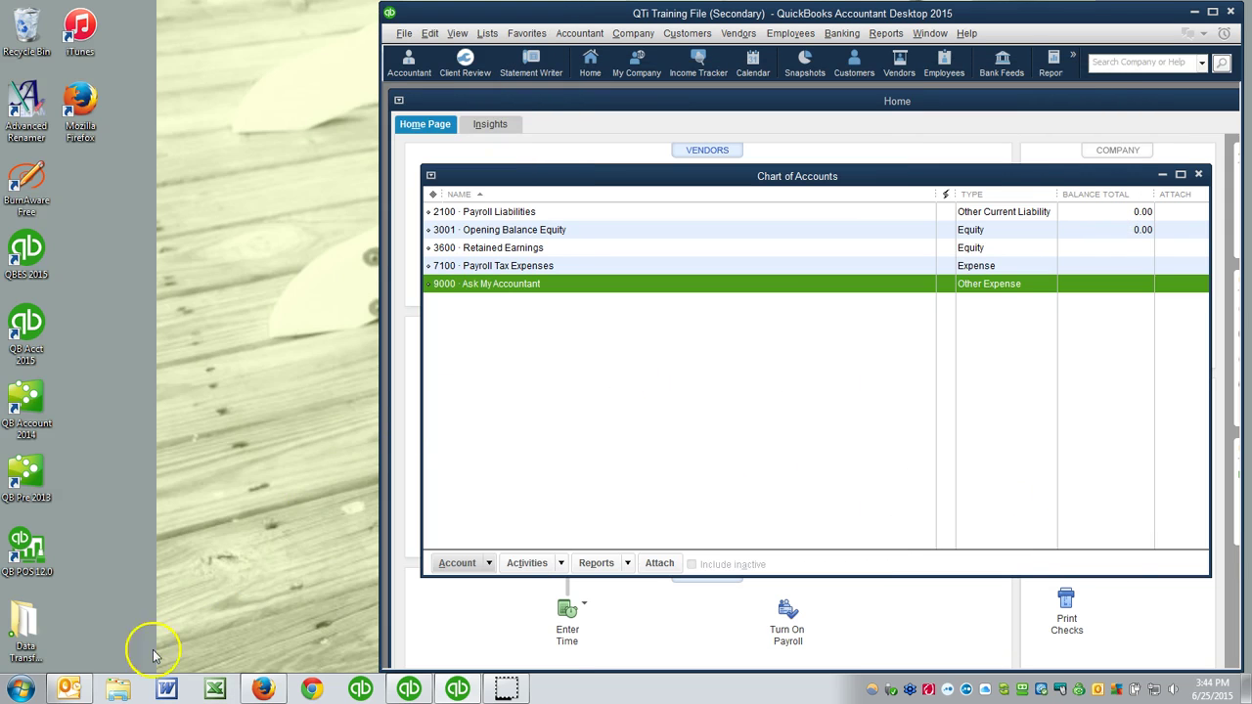
- Browse to Public Folders (P:) > Q > QTi Master Chart of Accounts and try opening COA - Downloaded, dismissing the error
{"action": "left_click", "coordinate": [118, 686]}
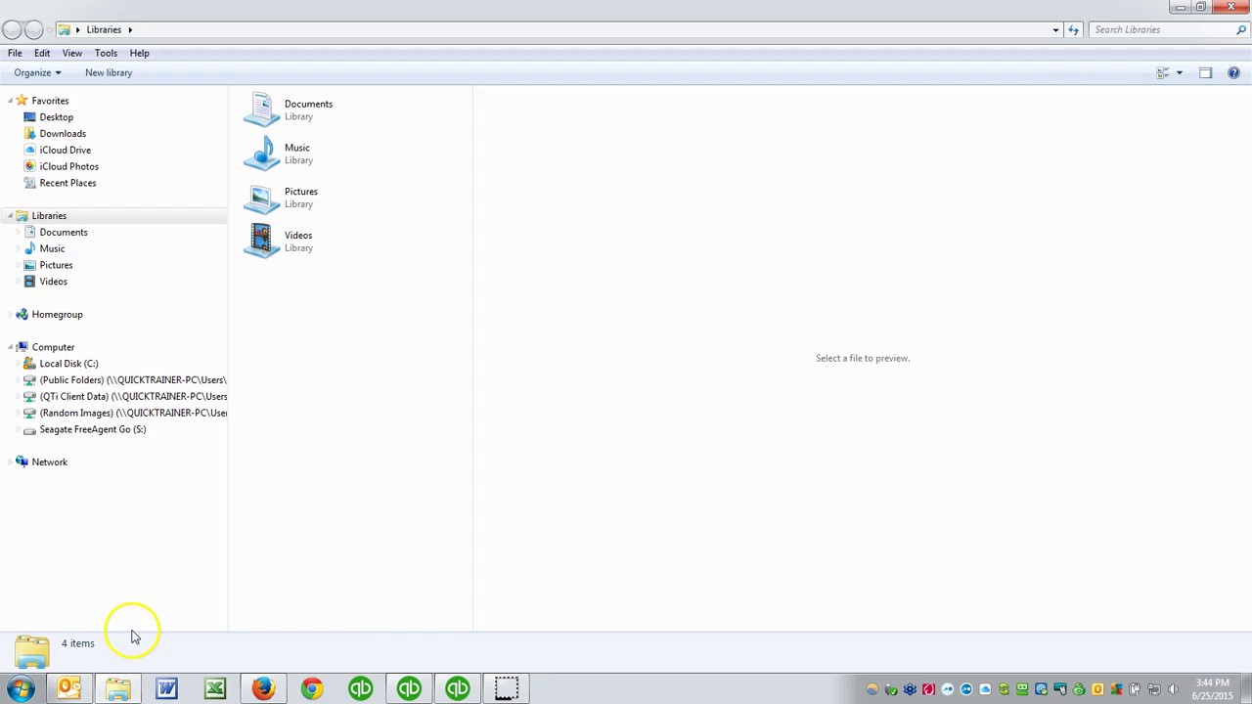
{"action": "left_click", "coordinate": [127, 381]}
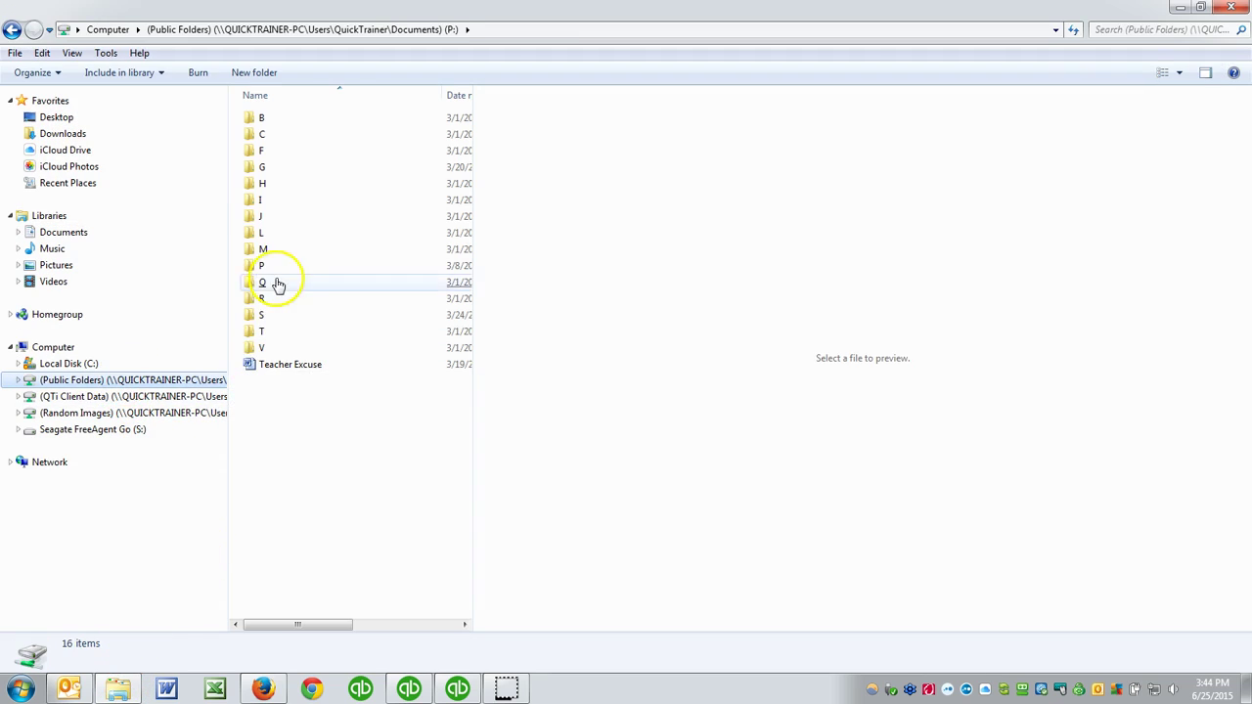
{"action": "double_click", "coordinate": [266, 283]}
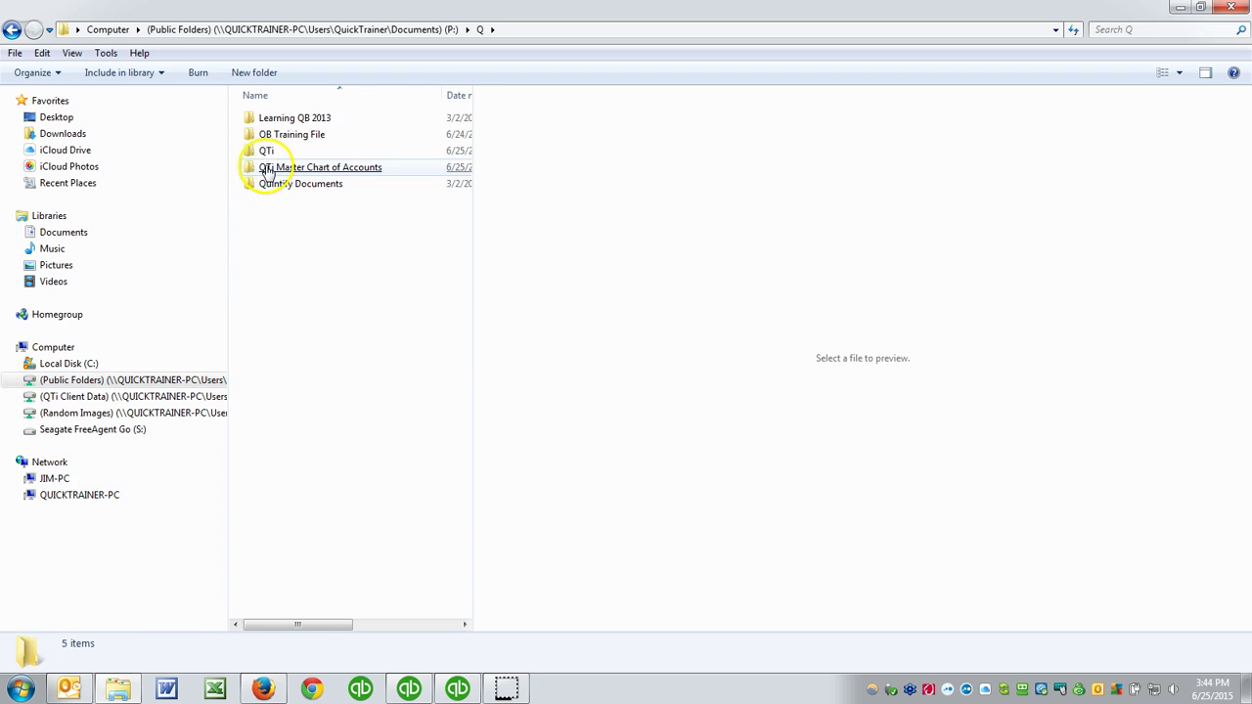
{"action": "double_click", "coordinate": [269, 172]}
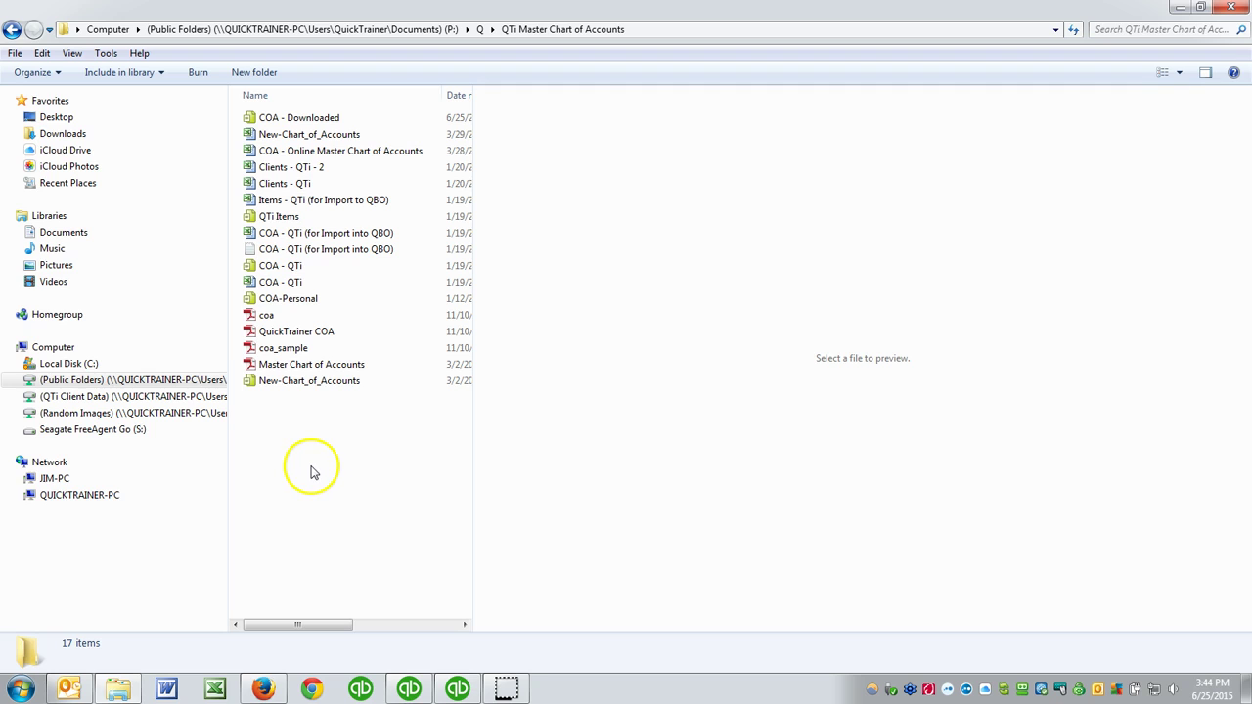
{"action": "left_click", "coordinate": [293, 117]}
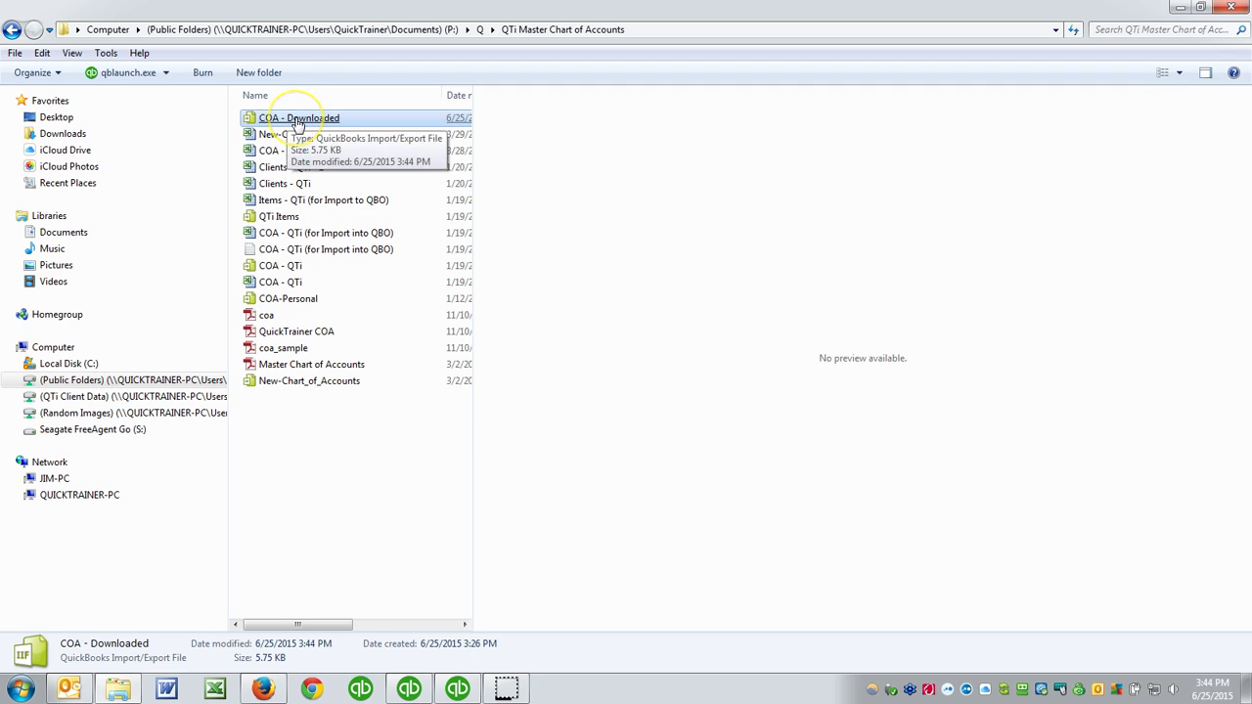
{"action": "double_click", "coordinate": [296, 120]}
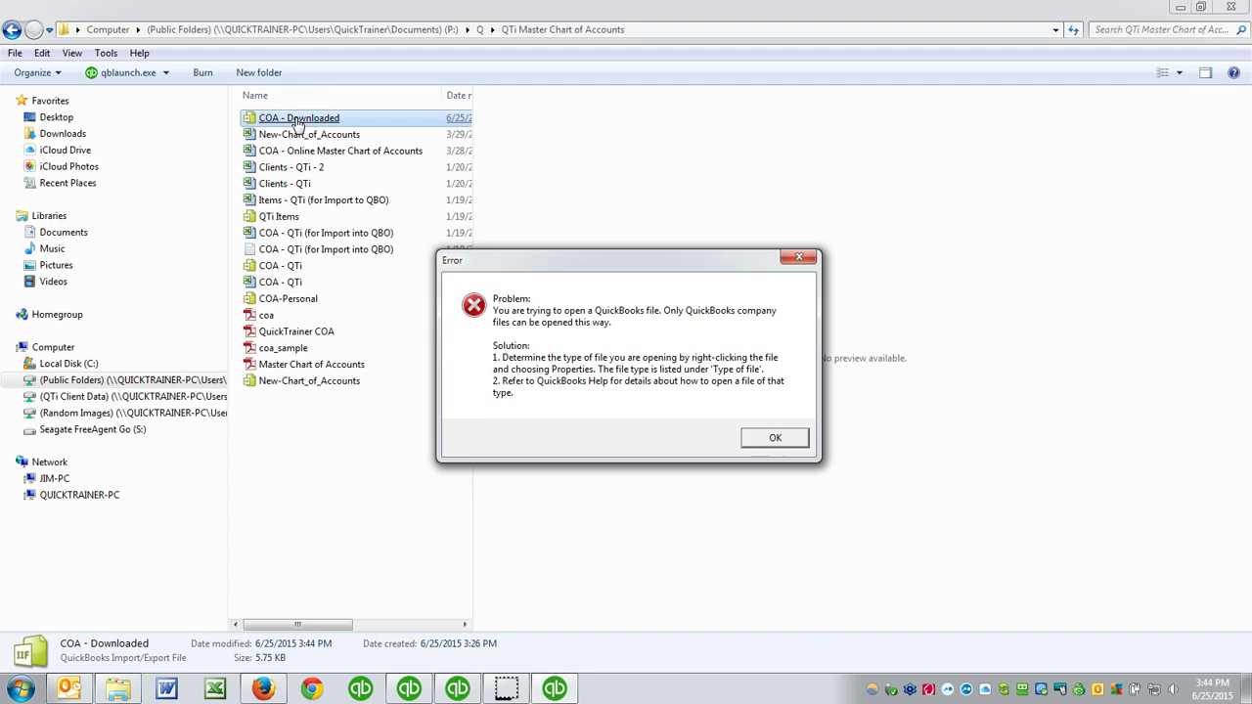
{"action": "left_click", "coordinate": [774, 437]}
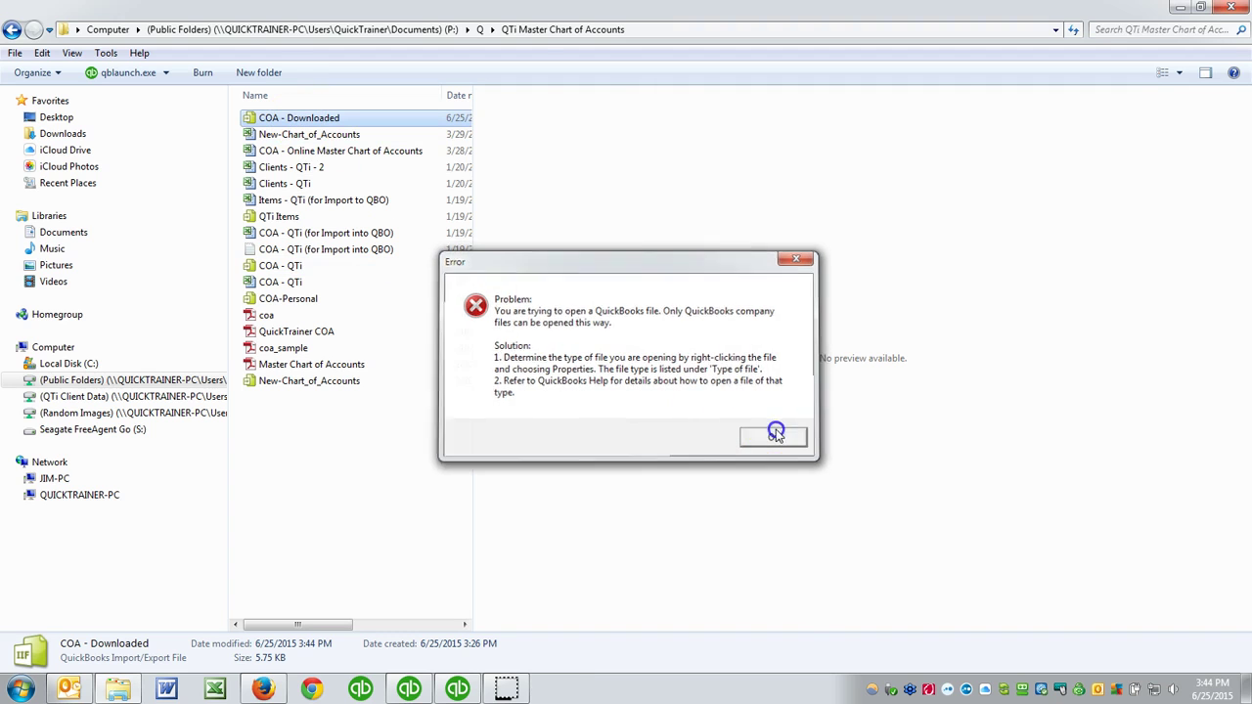
- Open the recent COA - Downloaded file in Excel 2003, finish the Text Import Wizard, and widen the window
{"action": "left_click", "coordinate": [214, 690]}
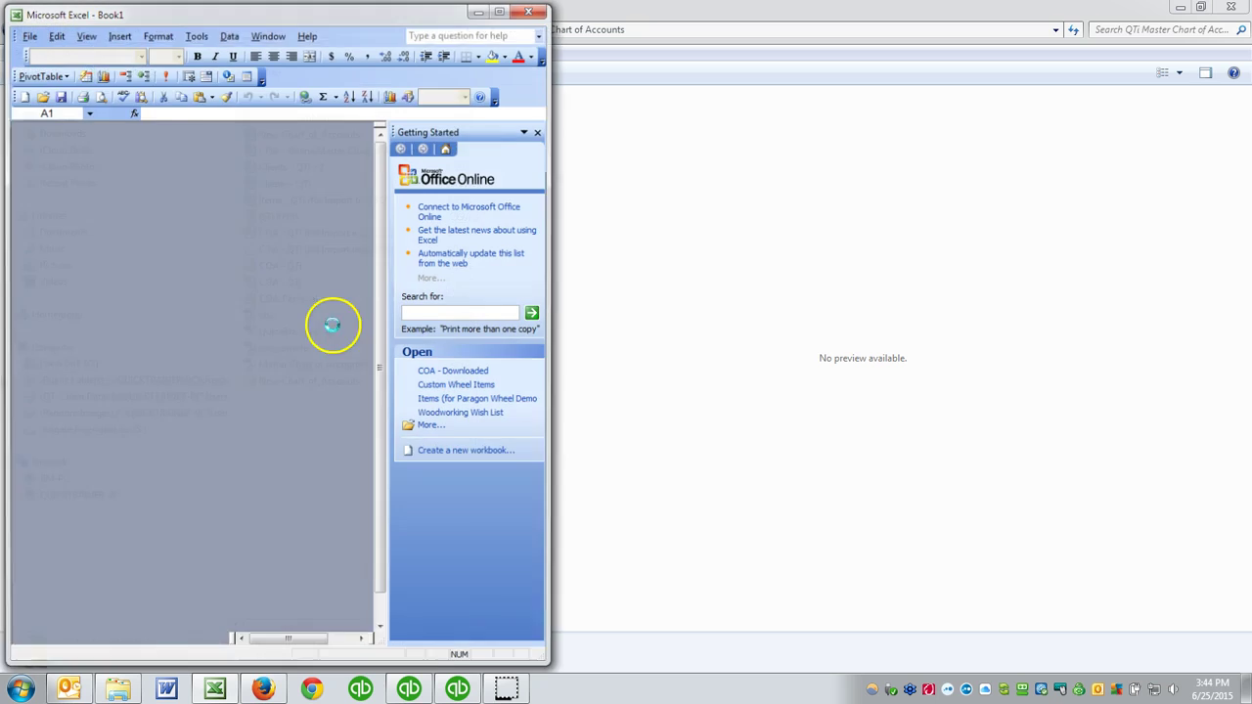
{"action": "left_click", "coordinate": [431, 372]}
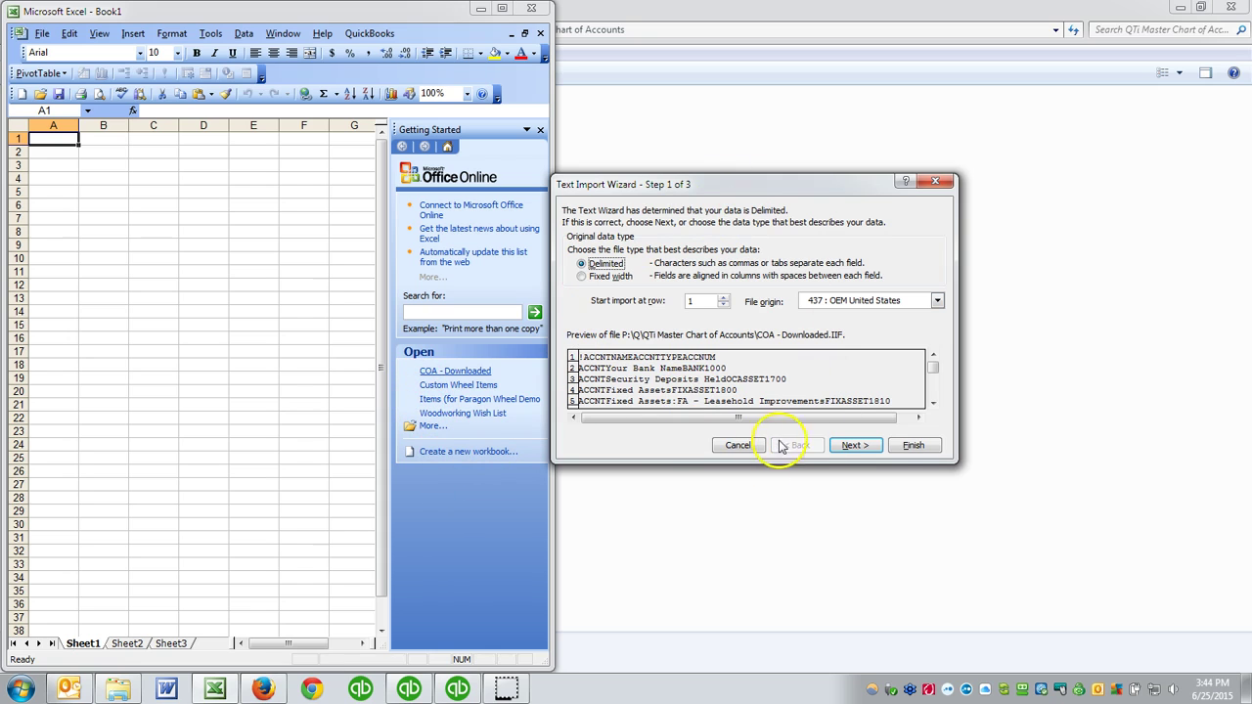
{"action": "left_click", "coordinate": [915, 445]}
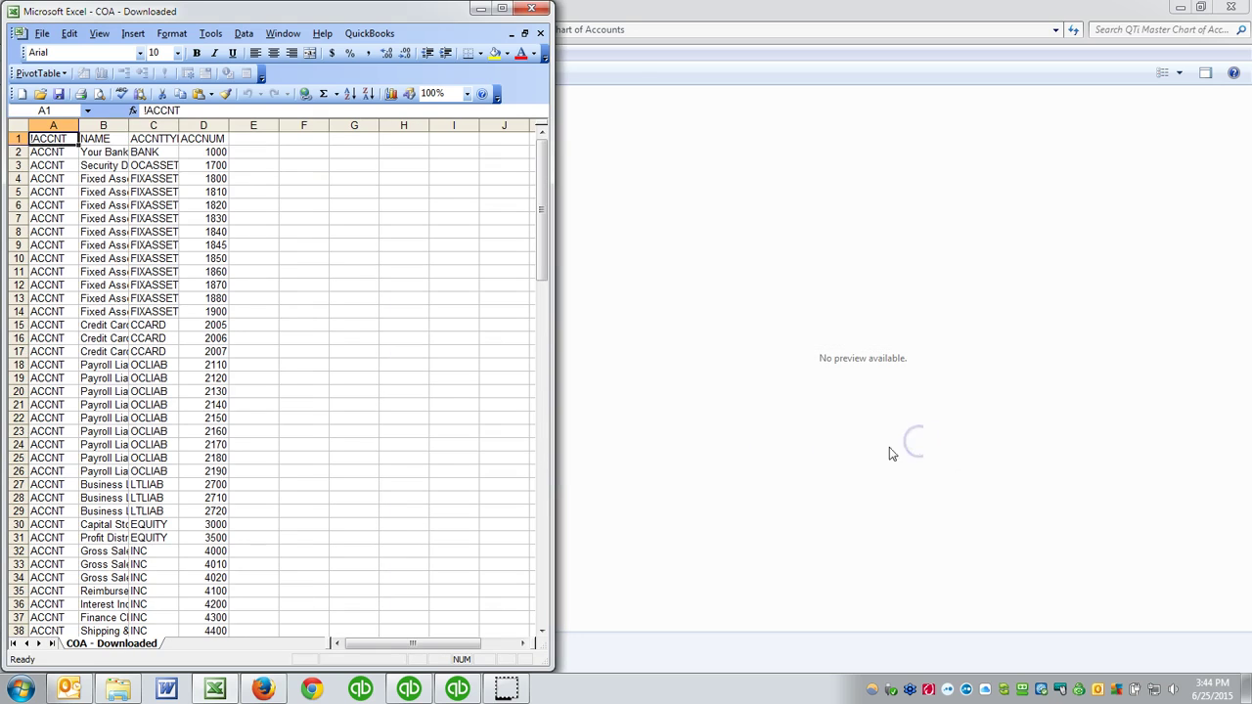
{"action": "left_click_drag", "start_coordinate": [554, 312], "coordinate": [648, 314]}
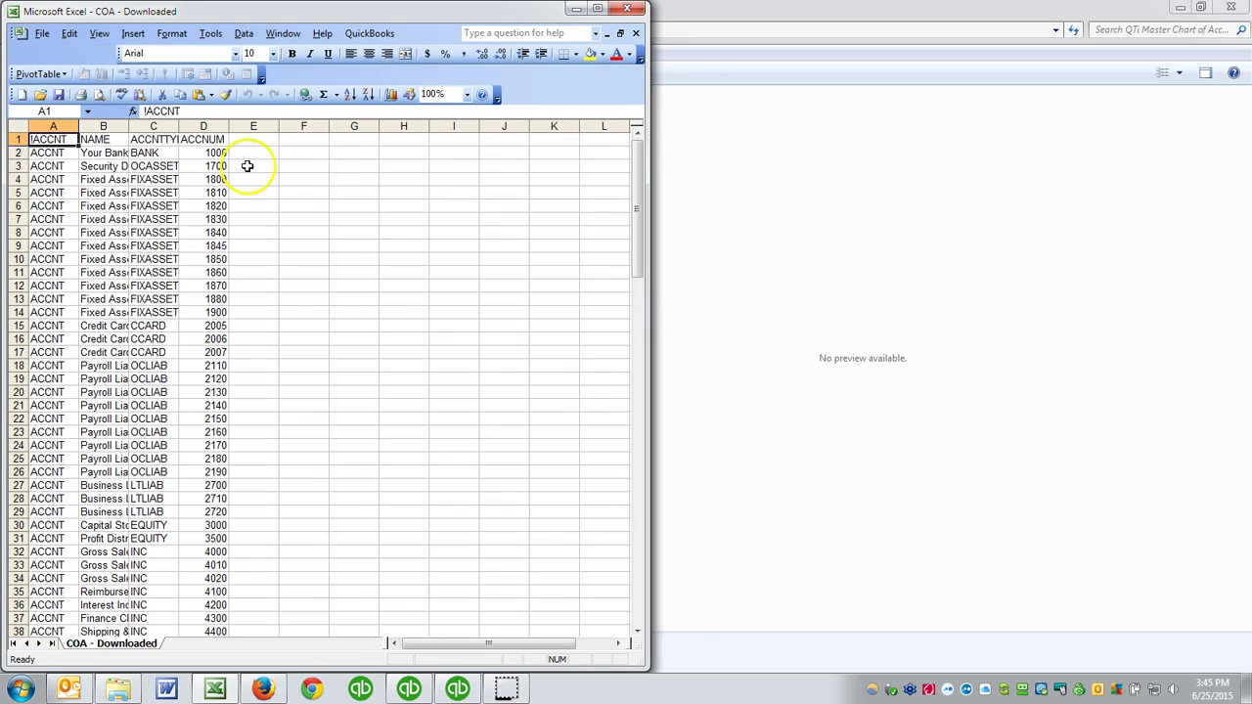
- Auto-fit all worksheet columns, close Windows Explorer, and move Excel aside to reveal QuickBooks
{"action": "left_click", "coordinate": [15, 124]}
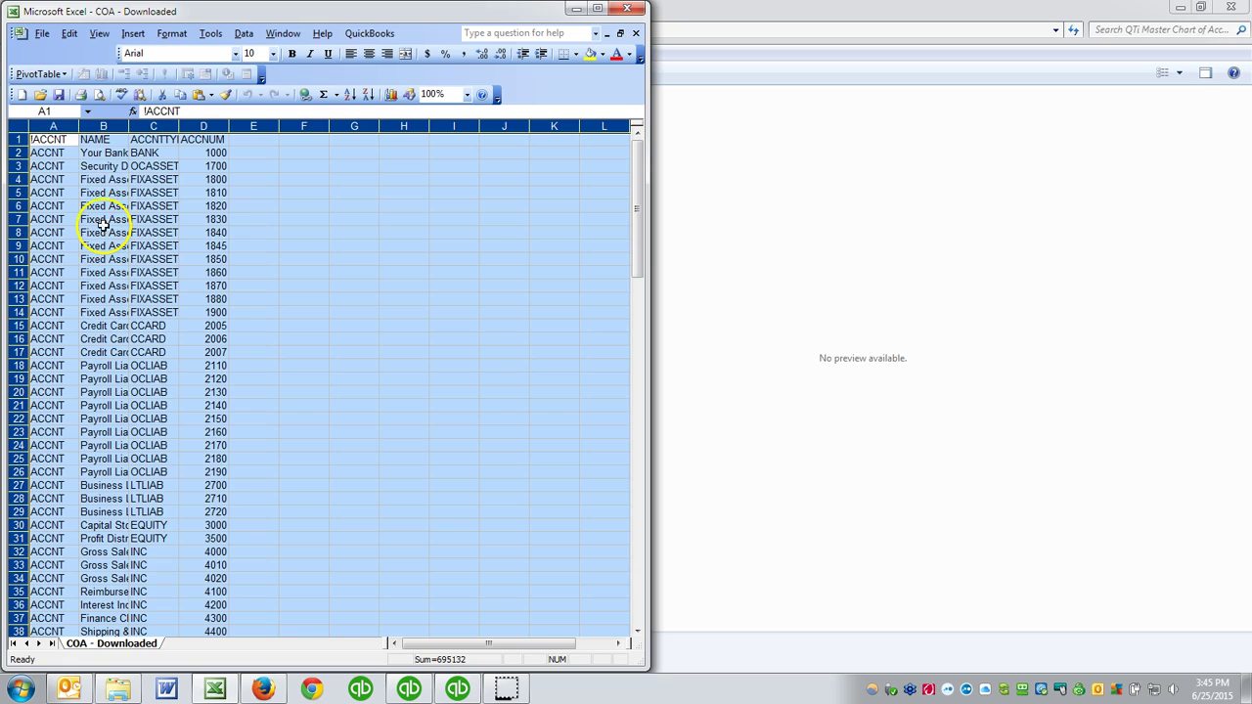
{"action": "double_click", "coordinate": [79, 126]}
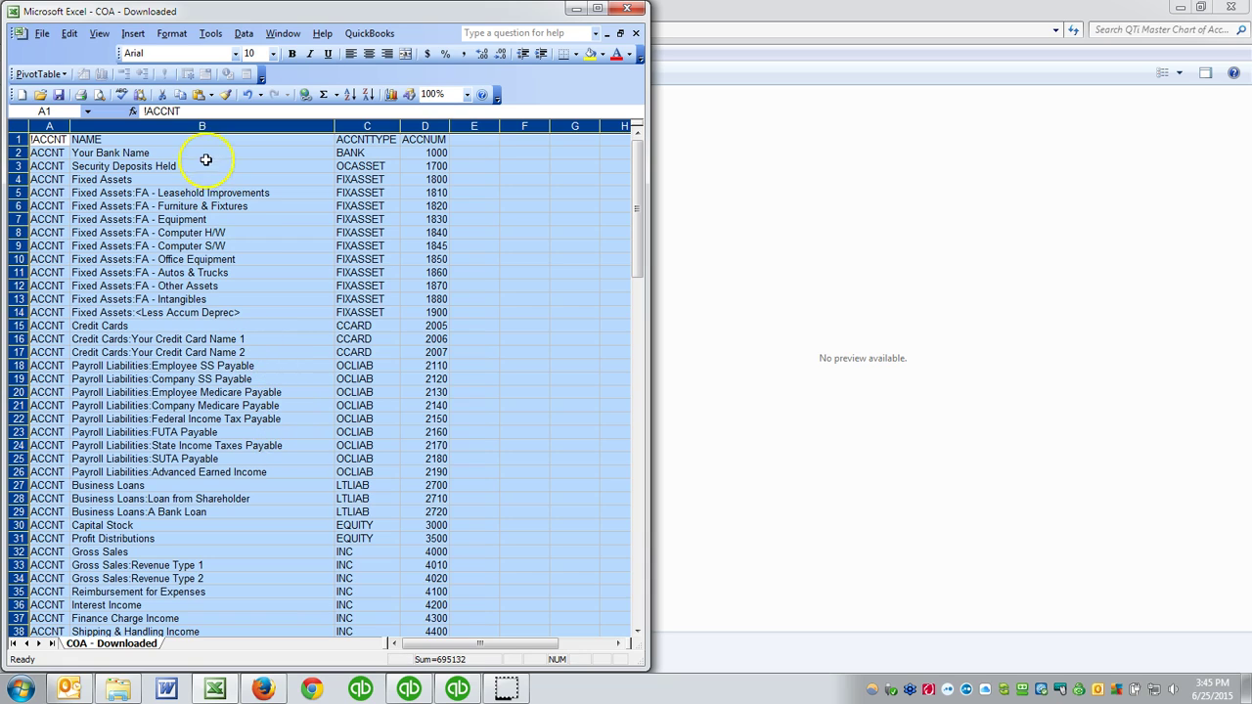
{"action": "left_click_drag", "start_coordinate": [304, 12], "coordinate": [405, 20]}
{"action": "left_click", "coordinate": [1215, 29]}
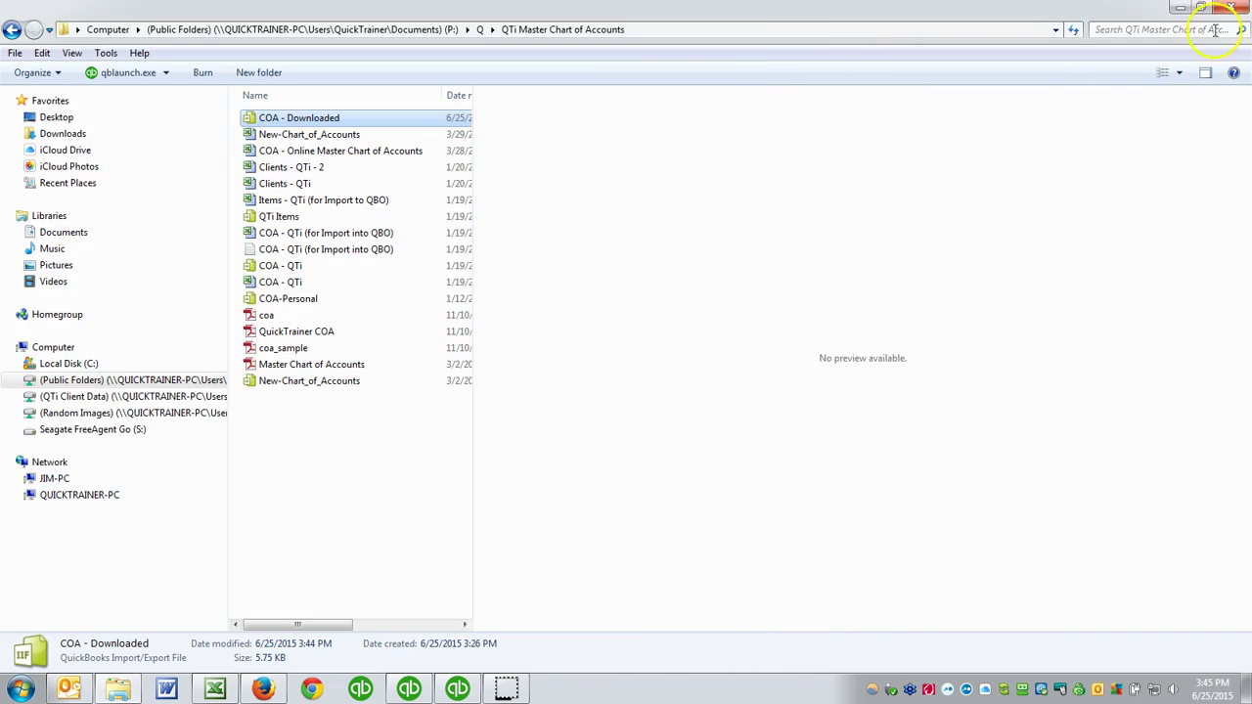
{"action": "left_click", "coordinate": [1230, 8]}
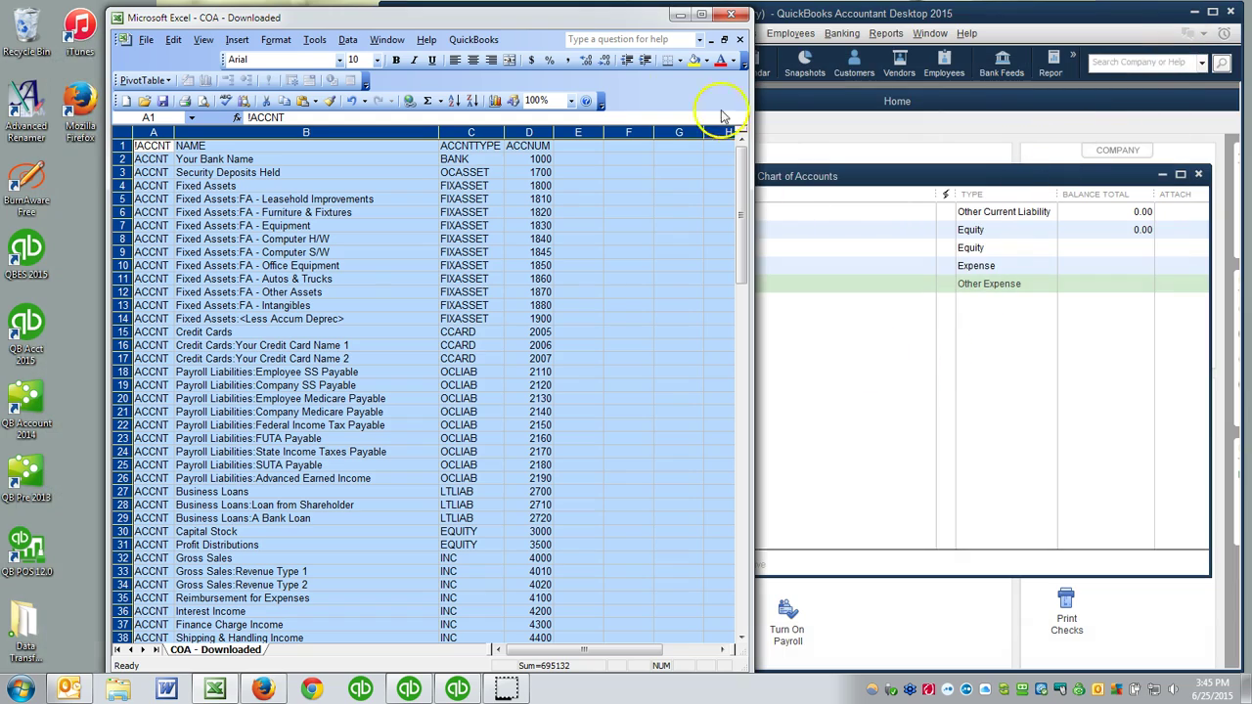
{"action": "left_click_drag", "start_coordinate": [637, 22], "coordinate": [517, 17]}
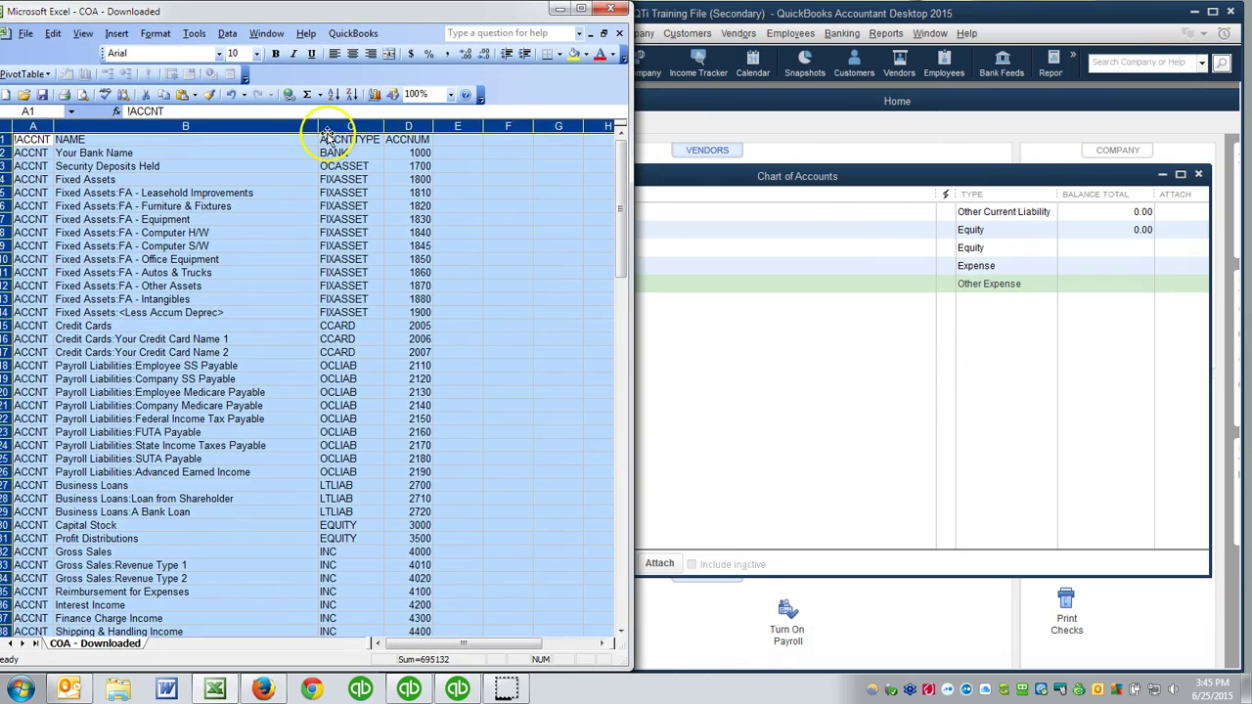
- Compare against QuickBooks and clear row 129, 9000 Ask My Accountant, from the worksheet
{"action": "left_click", "coordinate": [743, 381]}
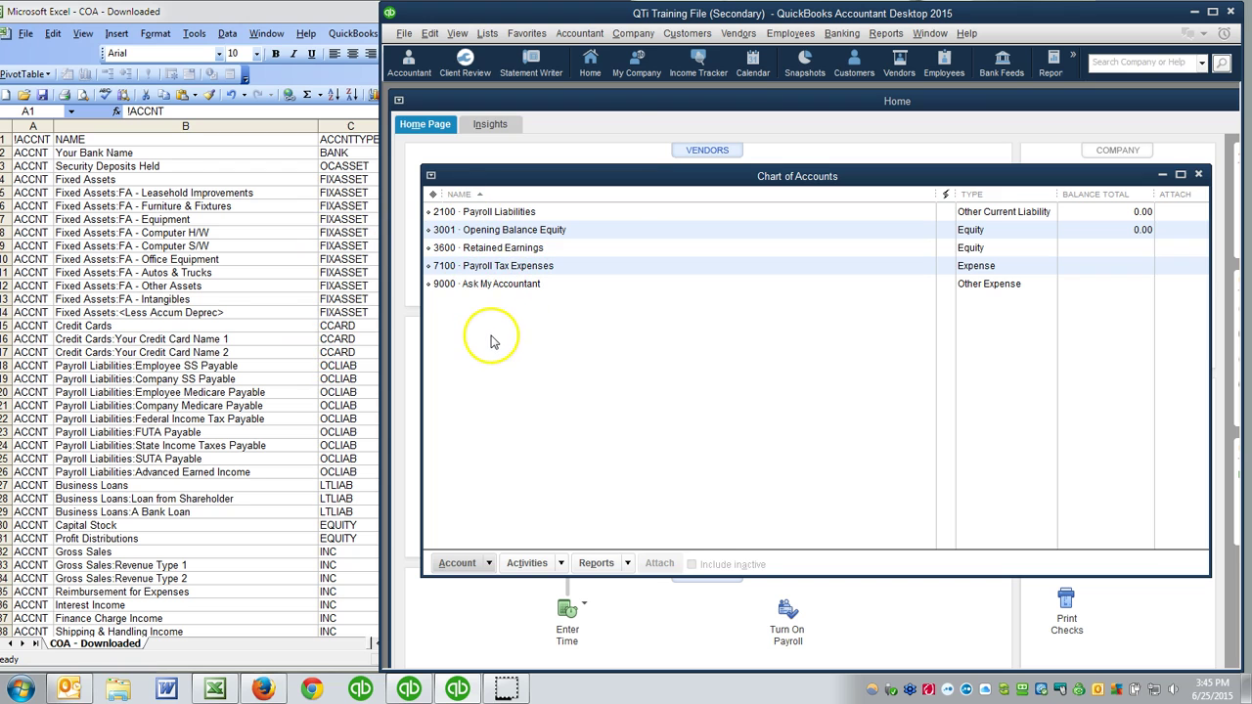
{"action": "key", "text": "alt+Tab"}
{"action": "left_click", "coordinate": [648, 349]}
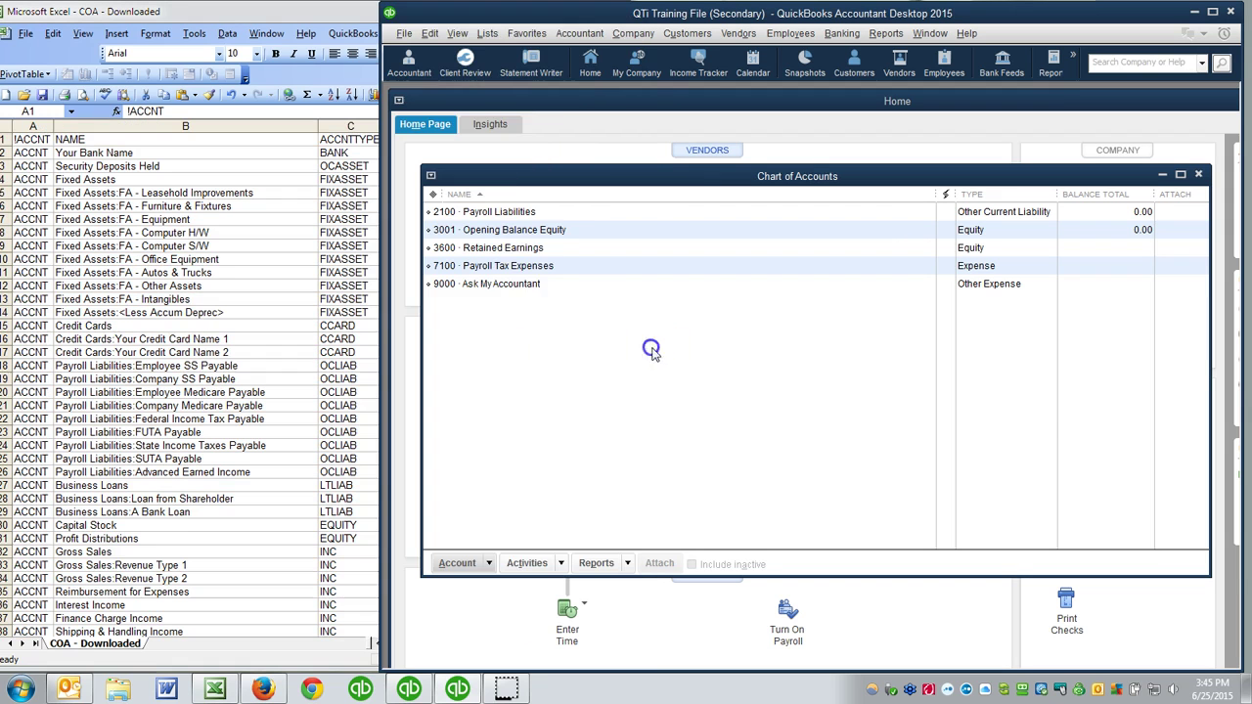
{"action": "key", "text": "alt+Tab"}
{"action": "scroll", "coordinate": [163, 372], "scroll_direction": "down", "scroll_amount": 14}
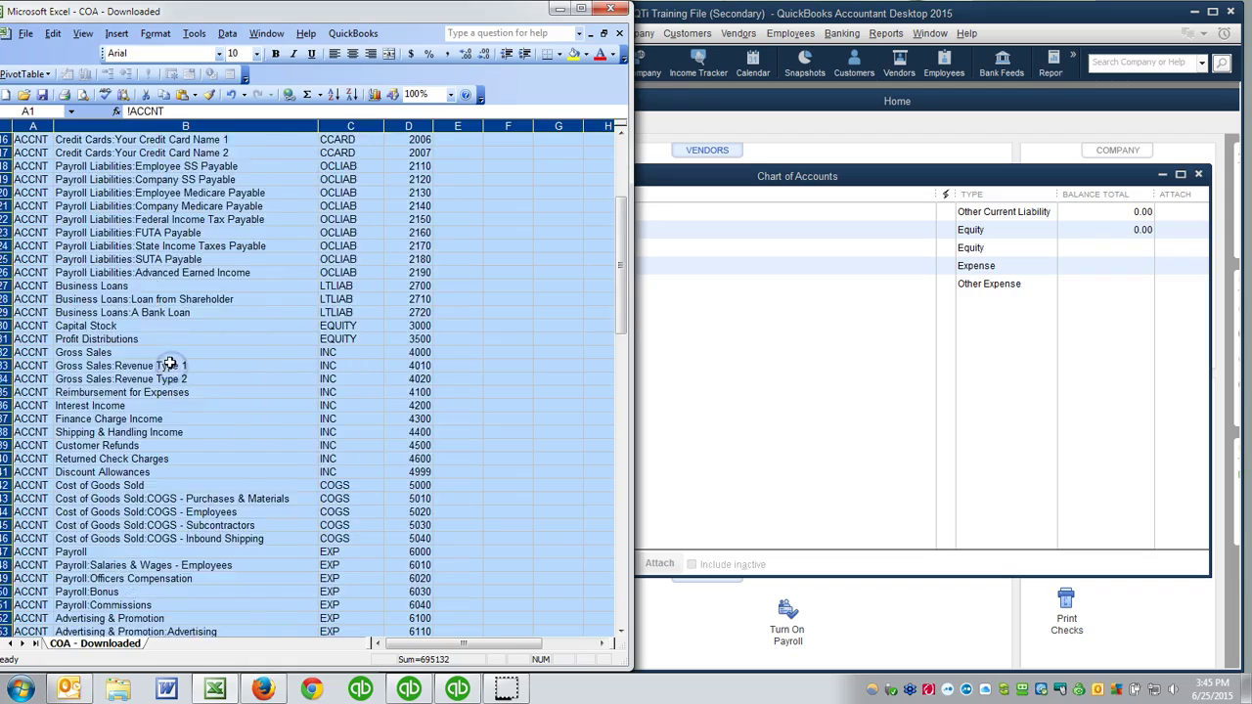
{"action": "scroll", "coordinate": [162, 372], "scroll_direction": "down", "scroll_amount": 20}
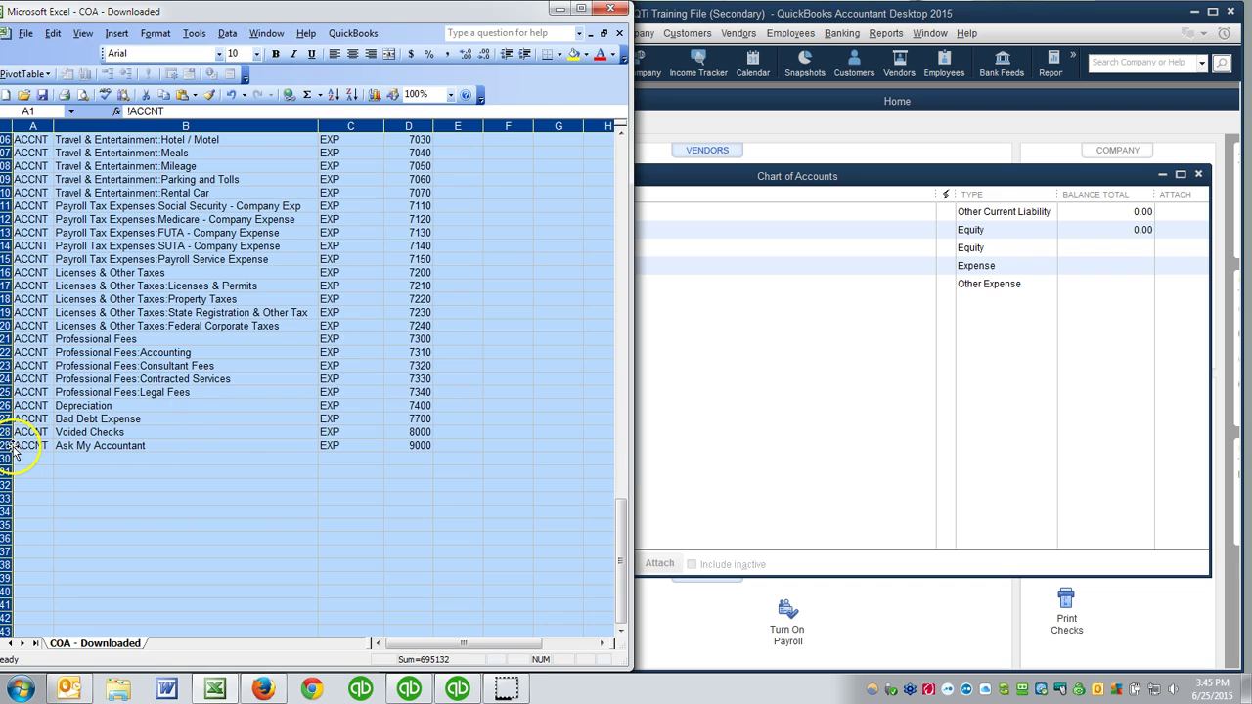
{"action": "left_click", "coordinate": [8, 445]}
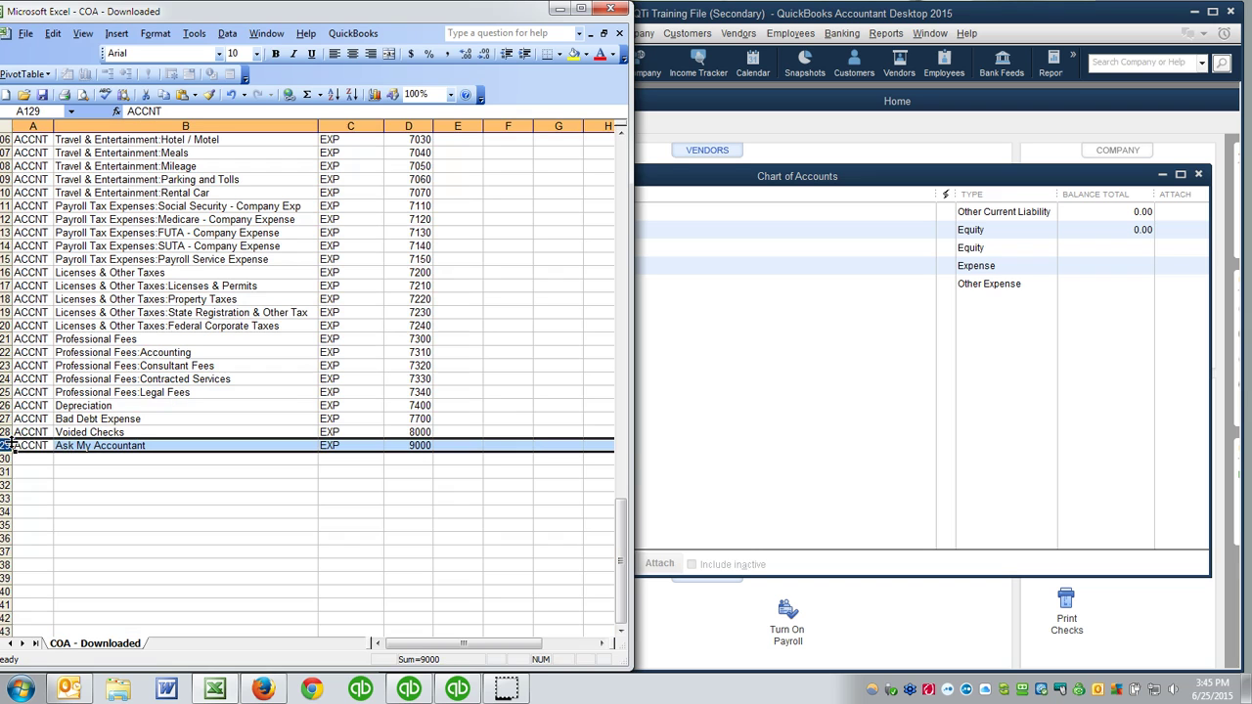
{"action": "key", "text": "Delete"}
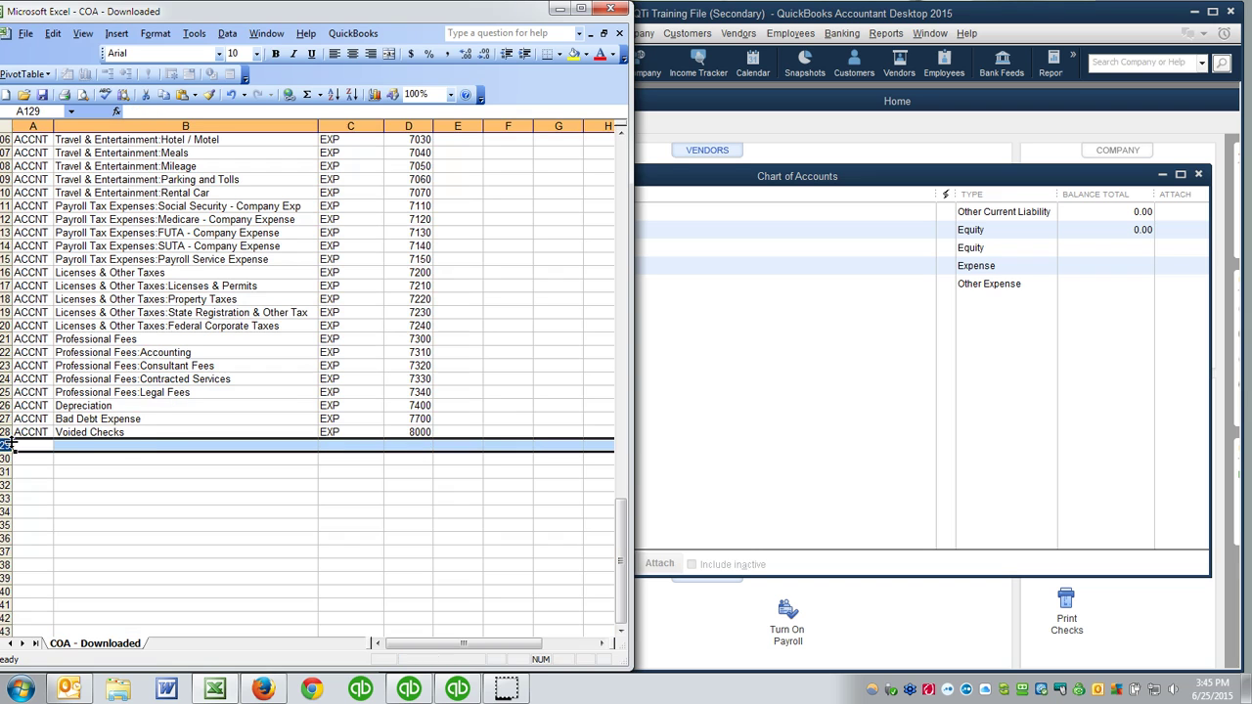
{"action": "left_click", "coordinate": [725, 395]}
{"action": "left_click", "coordinate": [724, 395]}
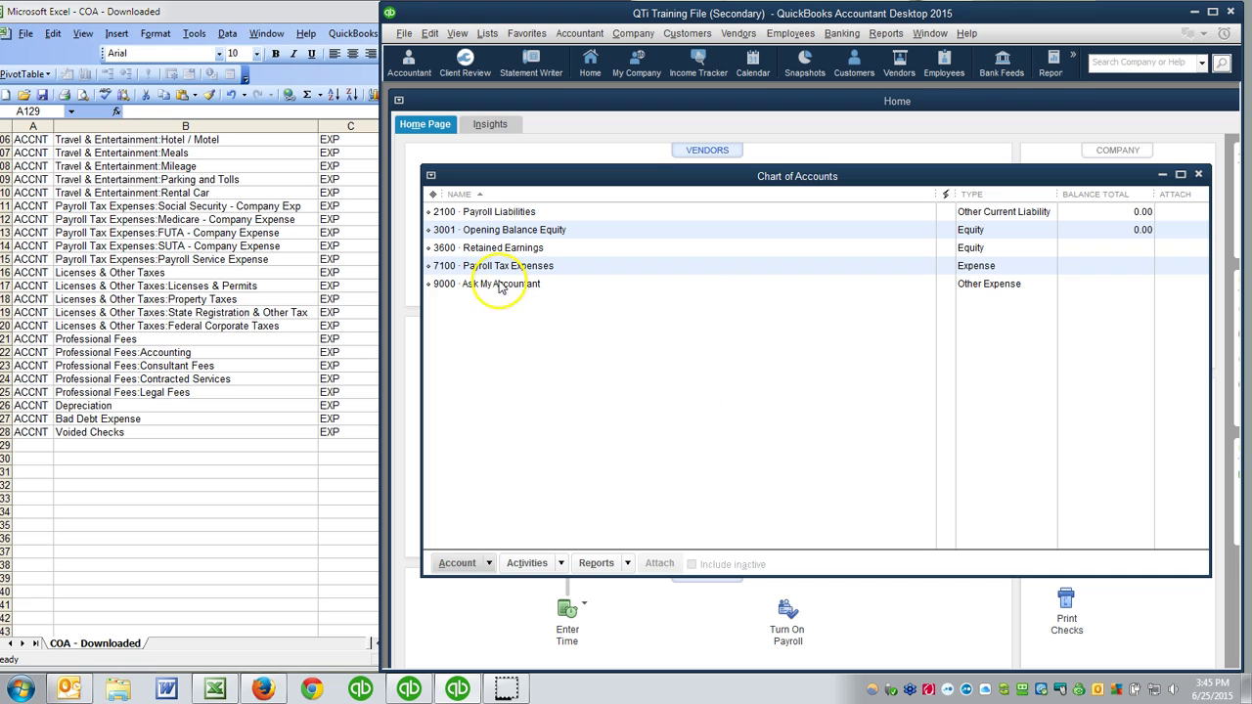
{"action": "left_click", "coordinate": [235, 489]}
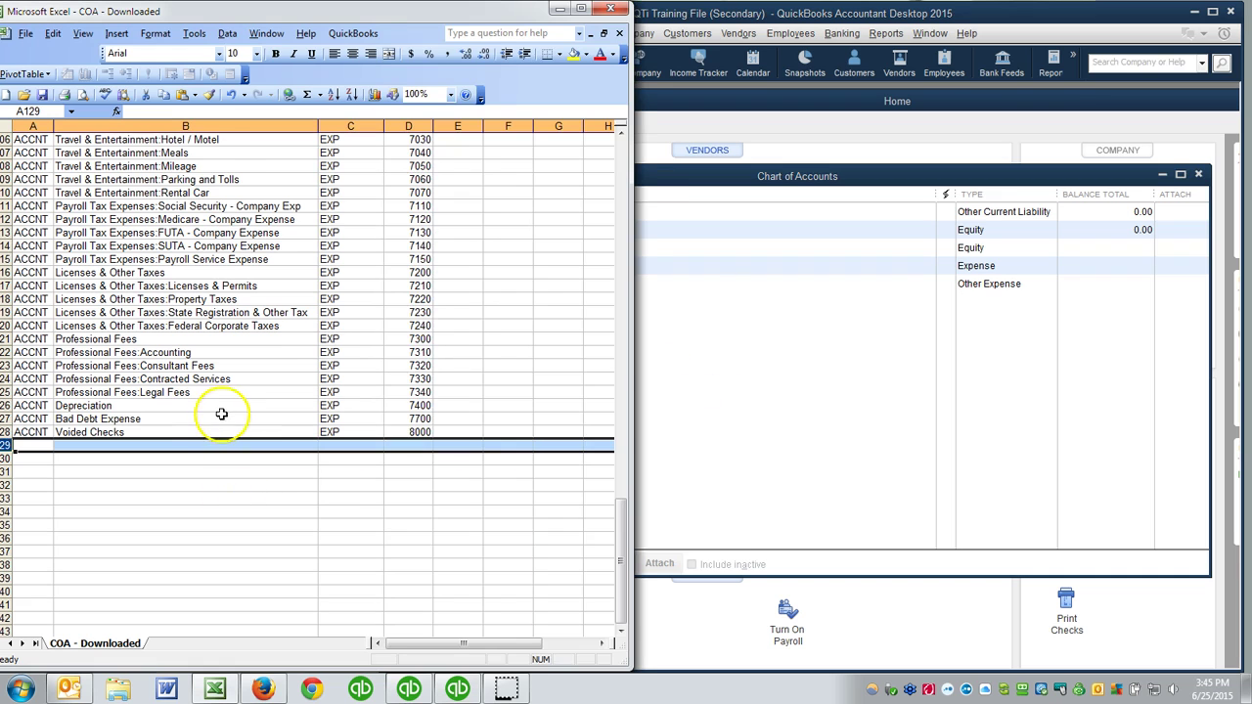
{"action": "scroll", "coordinate": [221, 414], "scroll_direction": "up", "scroll_amount": 1}
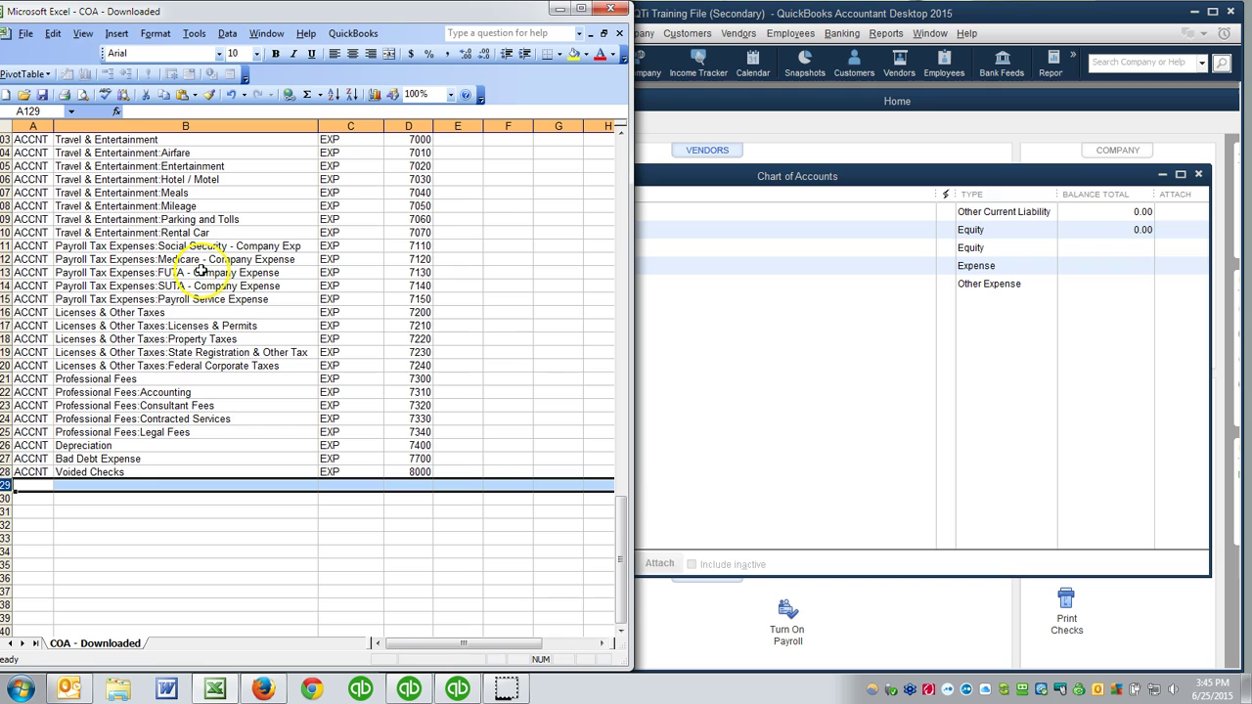
{"action": "left_click", "coordinate": [9, 246]}
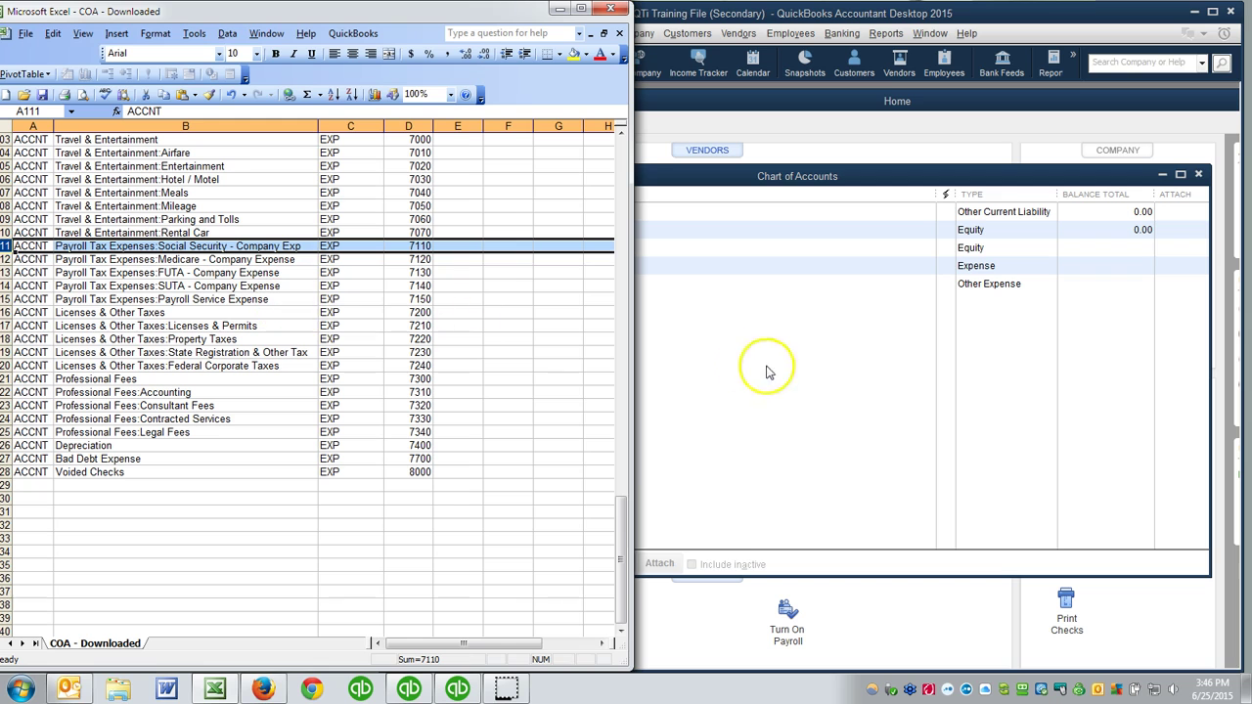
{"action": "left_click_drag", "start_coordinate": [620, 503], "coordinate": [617, 435]}
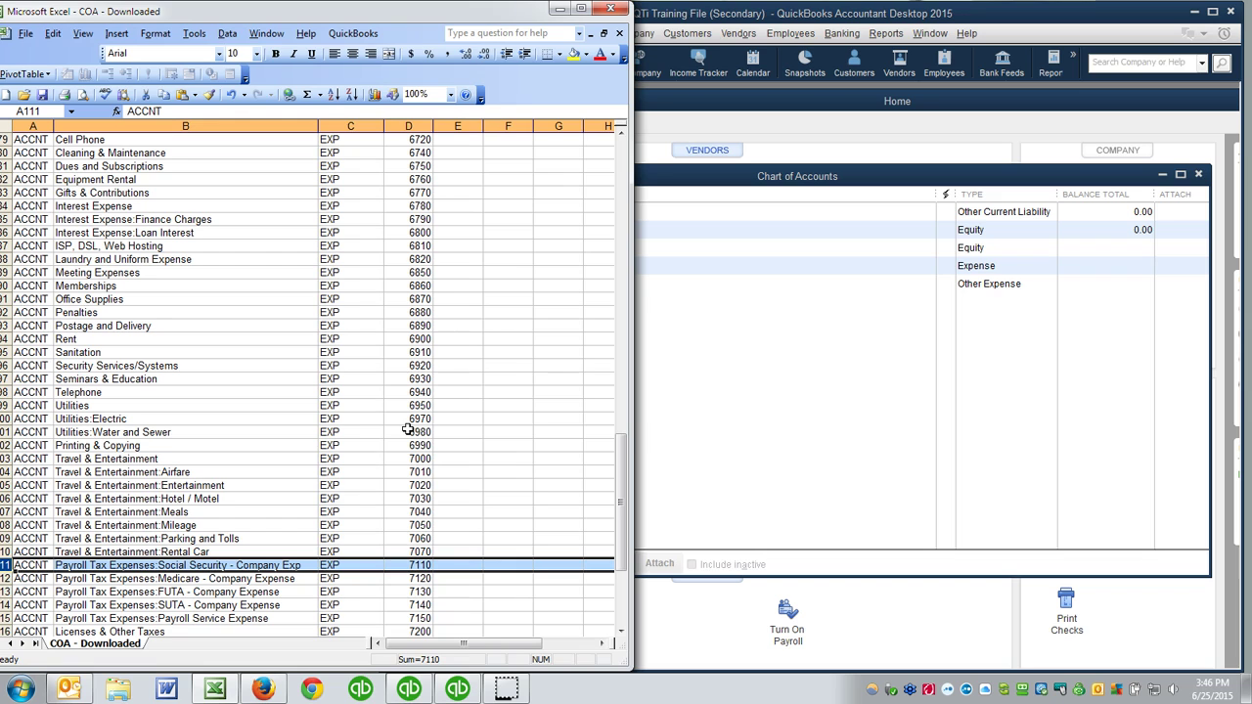
- Compare the Retained Earnings, liability and income rows in Excel with QuickBooks' Chart of Accounts
{"action": "left_click", "coordinate": [782, 383]}
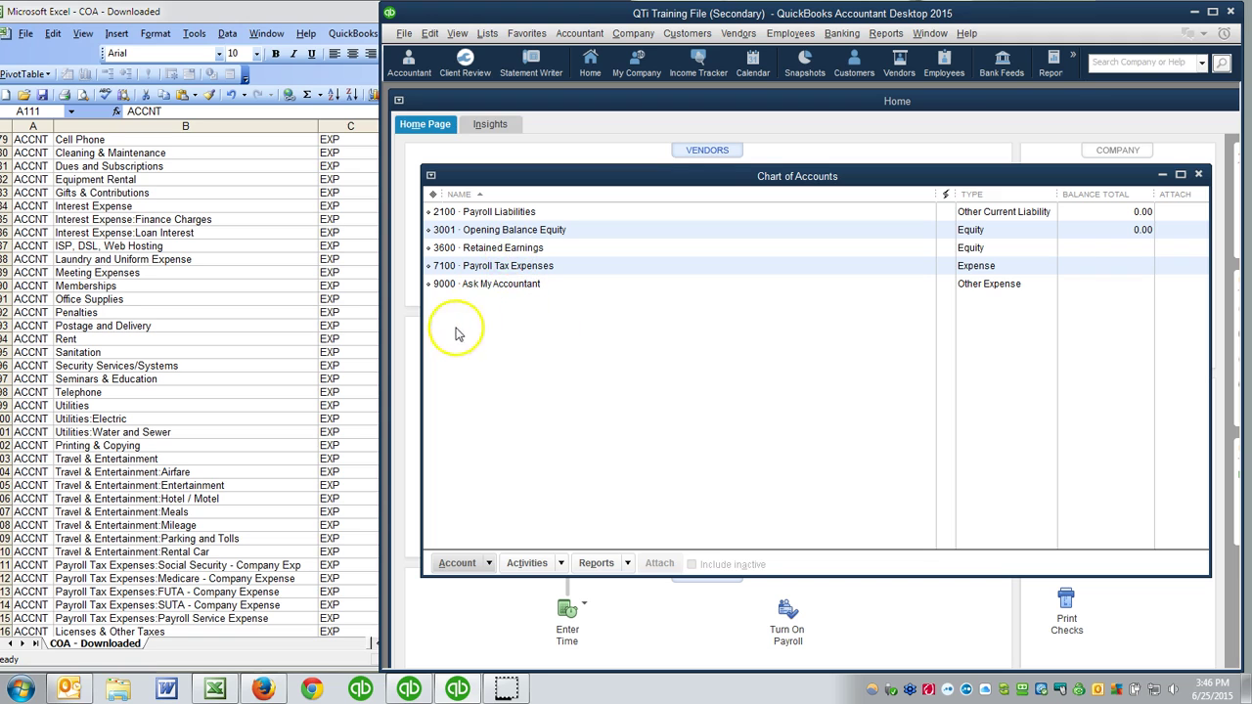
{"action": "left_click", "coordinate": [489, 249]}
{"action": "left_click", "coordinate": [280, 333]}
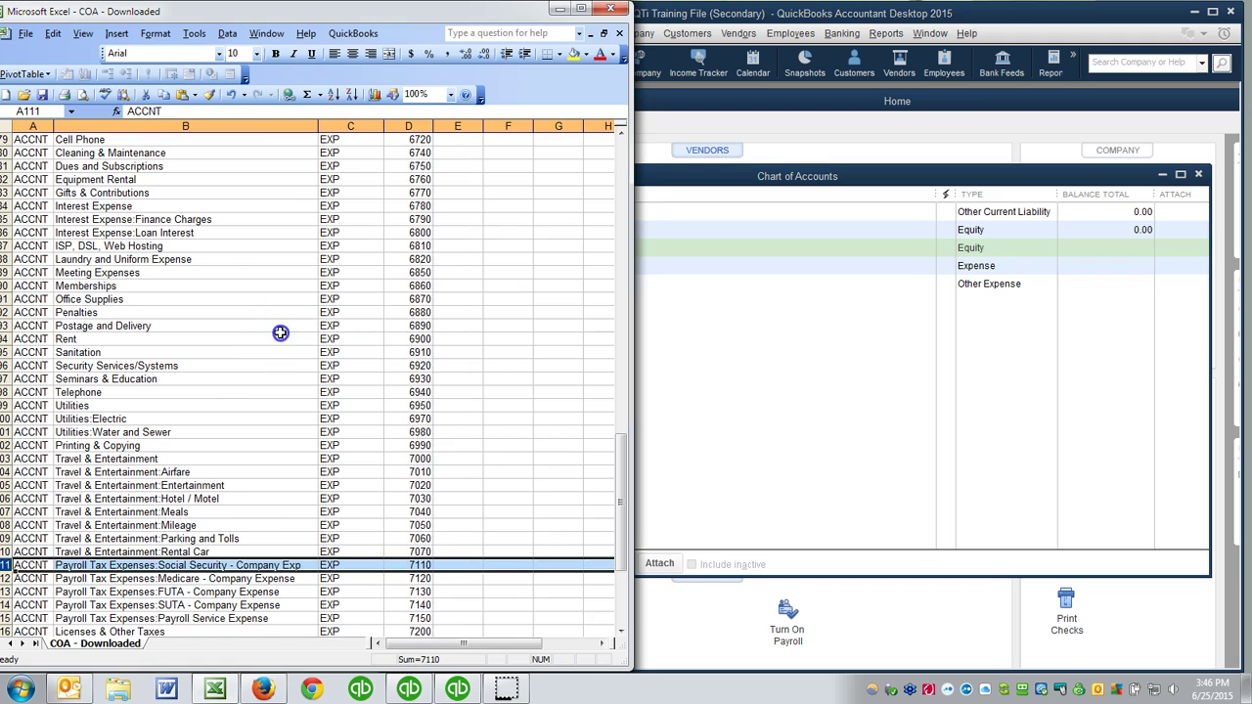
{"action": "scroll", "coordinate": [280, 333], "scroll_direction": "up", "scroll_amount": 13}
{"action": "scroll", "coordinate": [281, 333], "scroll_direction": "up", "scroll_amount": 10}
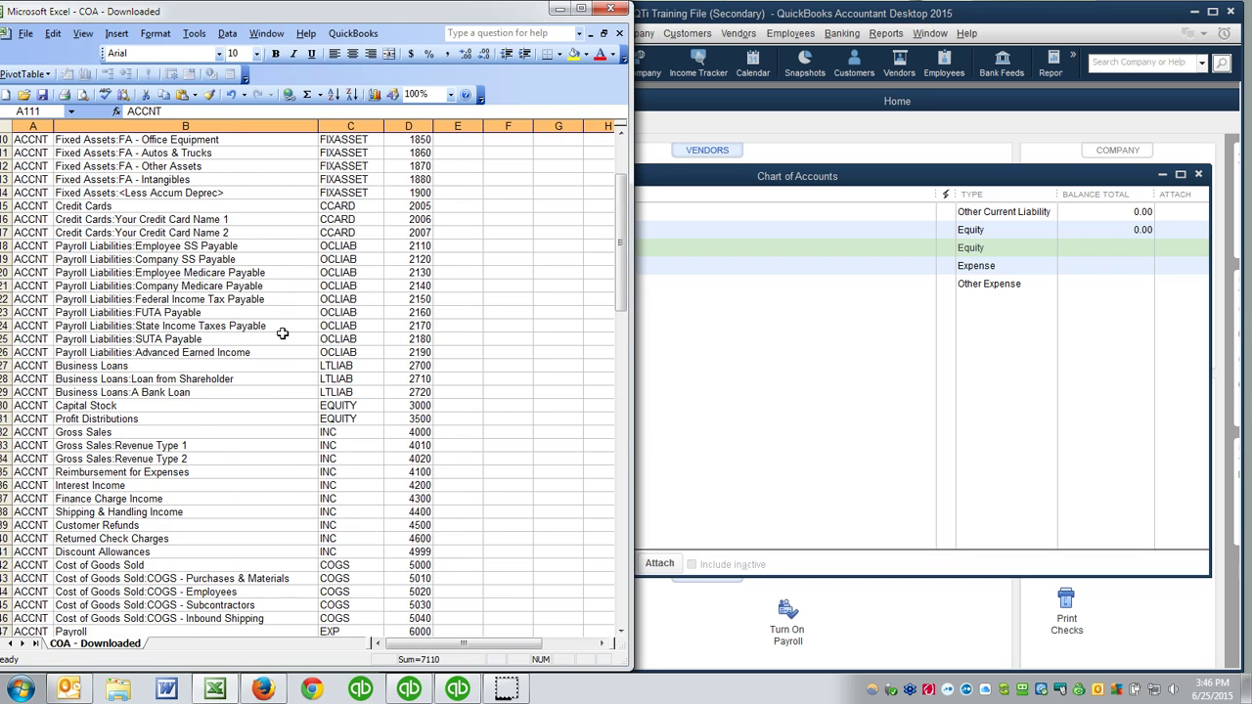
{"action": "left_click", "coordinate": [283, 389]}
{"action": "scroll", "coordinate": [296, 482], "scroll_direction": "up", "scroll_amount": 2}
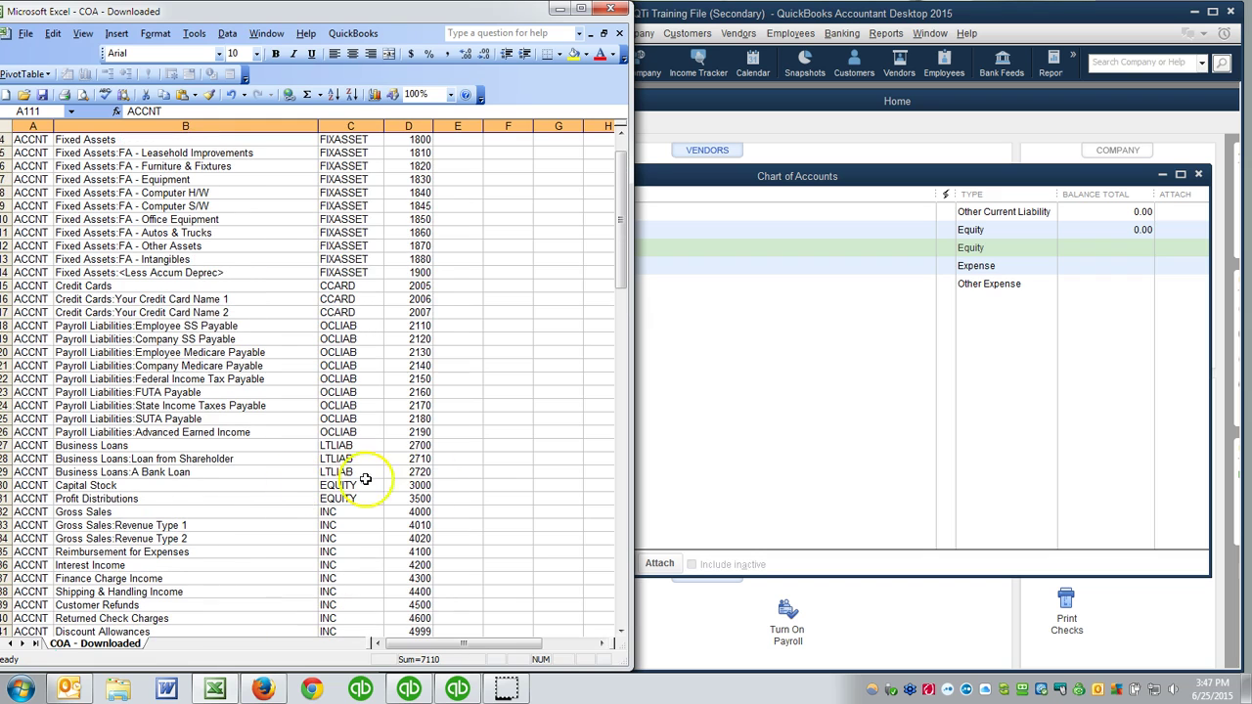
{"action": "left_click", "coordinate": [768, 439]}
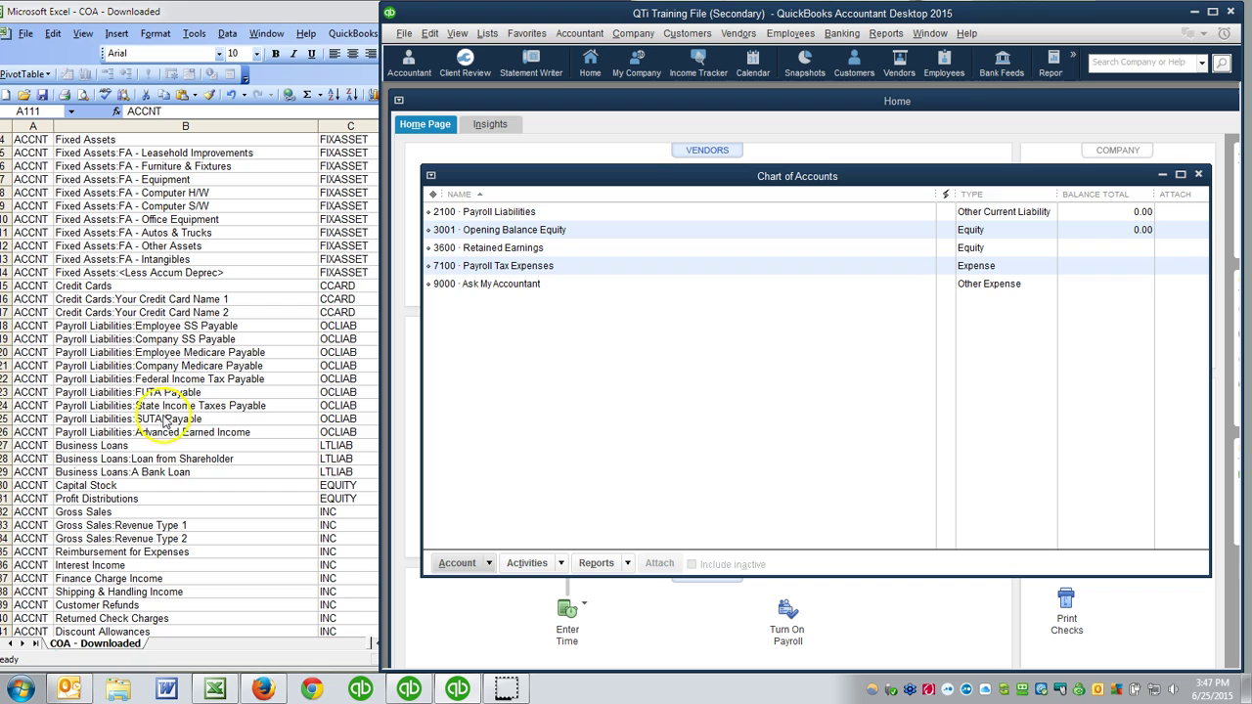
{"action": "left_click", "coordinate": [499, 270]}
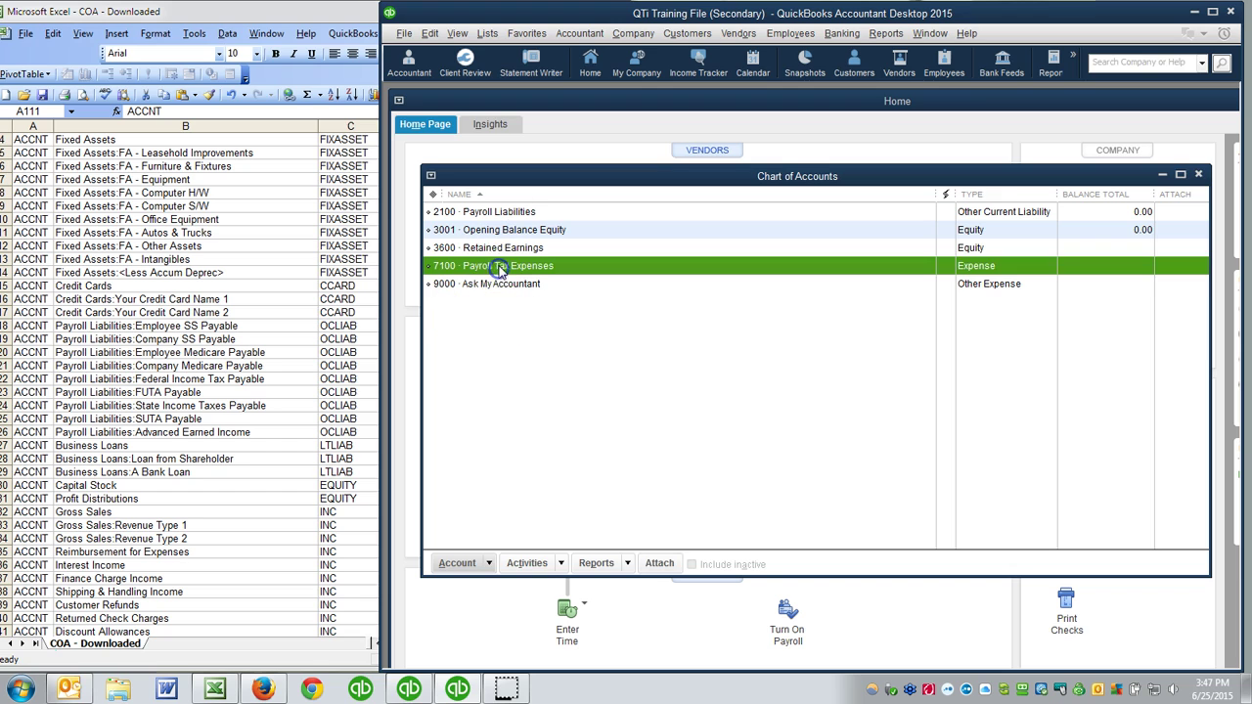
{"action": "right_click", "coordinate": [499, 270]}
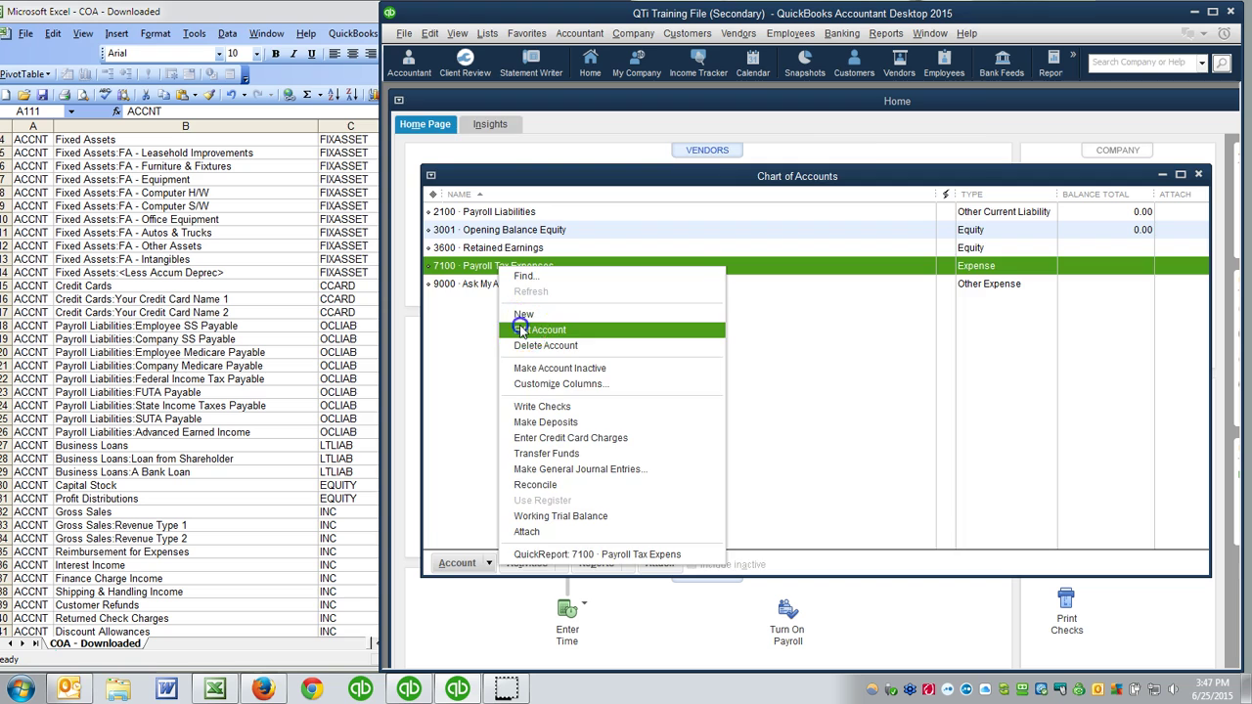
{"action": "left_click", "coordinate": [603, 329]}
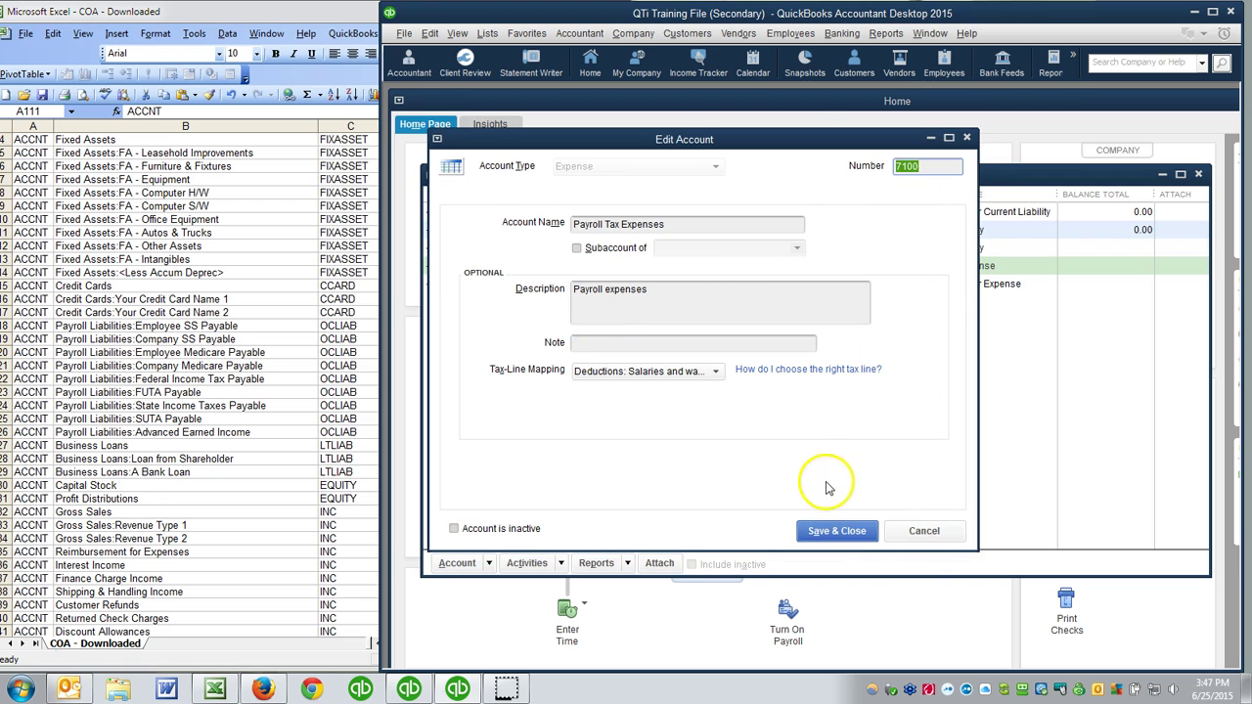
{"action": "key", "text": "Return"}
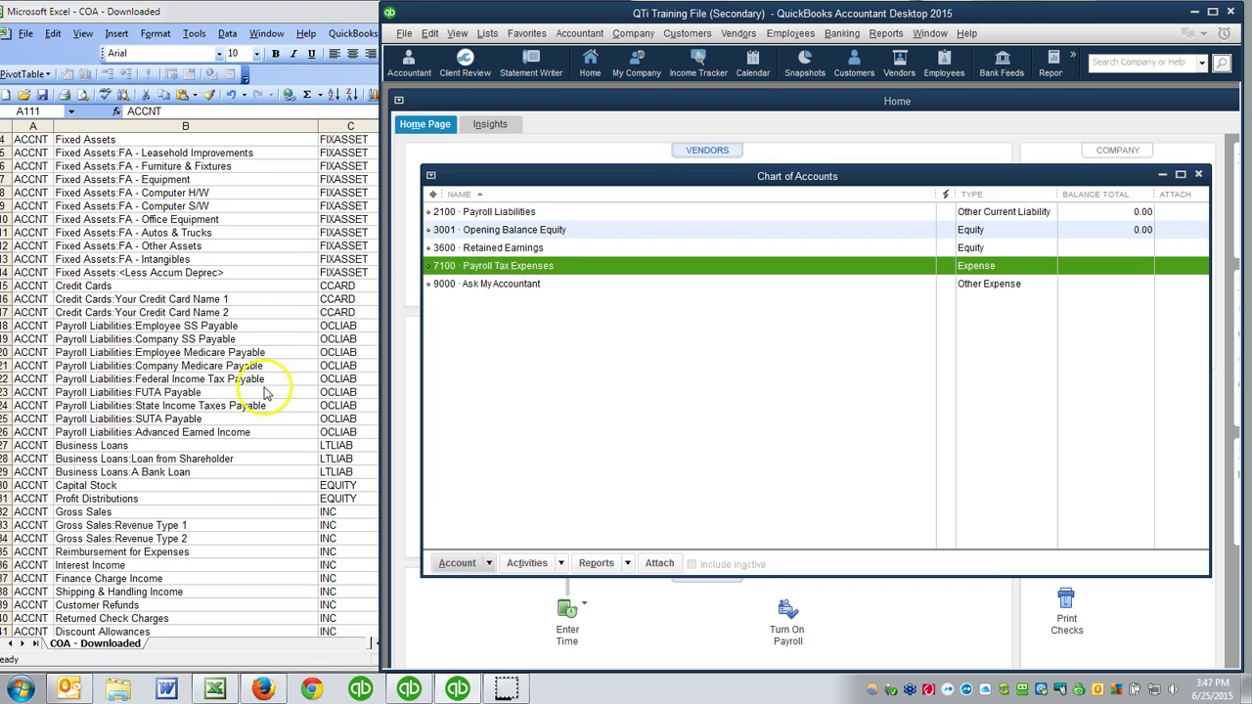
{"action": "left_click", "coordinate": [580, 396]}
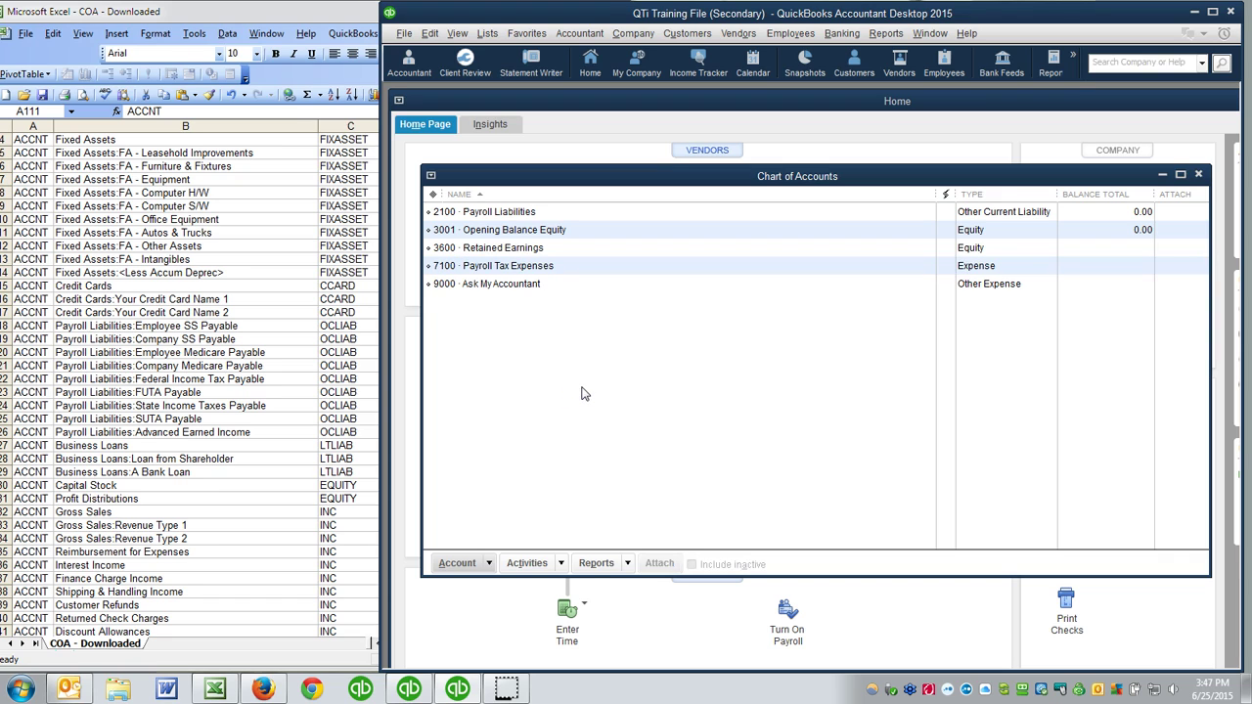
- Save COA - Downloaded.IIF in IIF format, then exit Excel choosing No at the save-changes prompt
{"action": "left_click", "coordinate": [196, 338]}
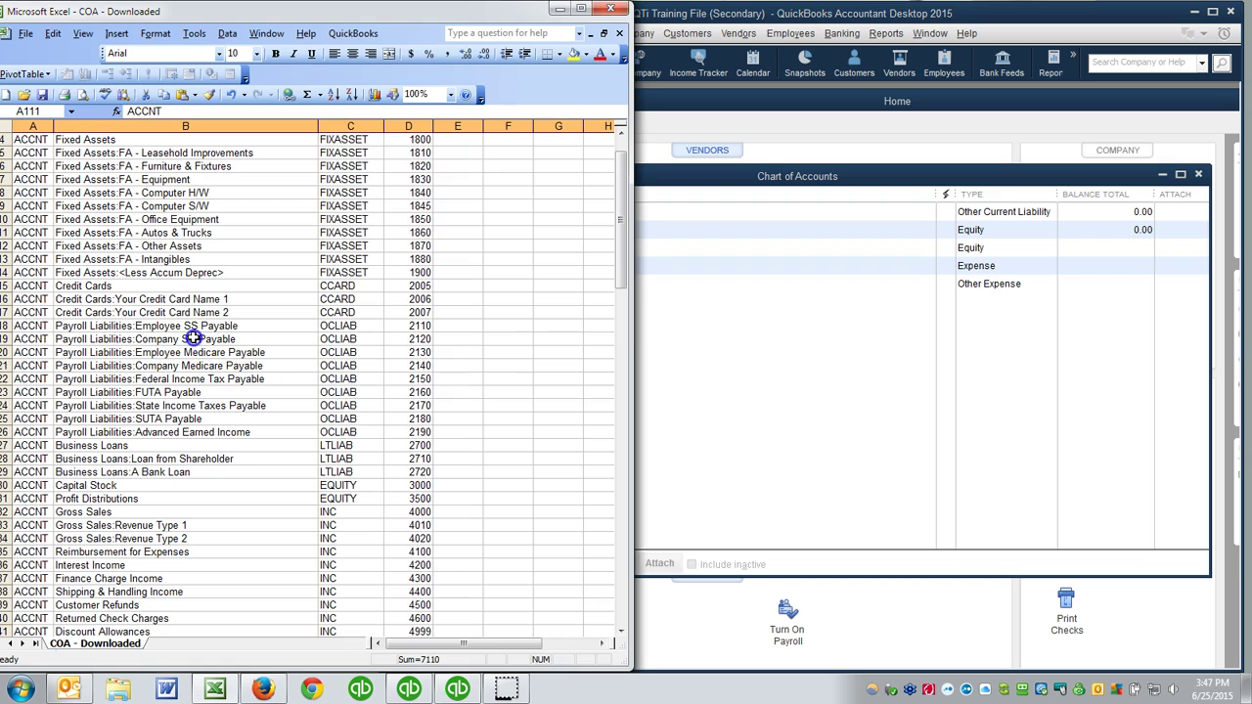
{"action": "left_click", "coordinate": [42, 93]}
{"action": "left_click", "coordinate": [567, 397]}
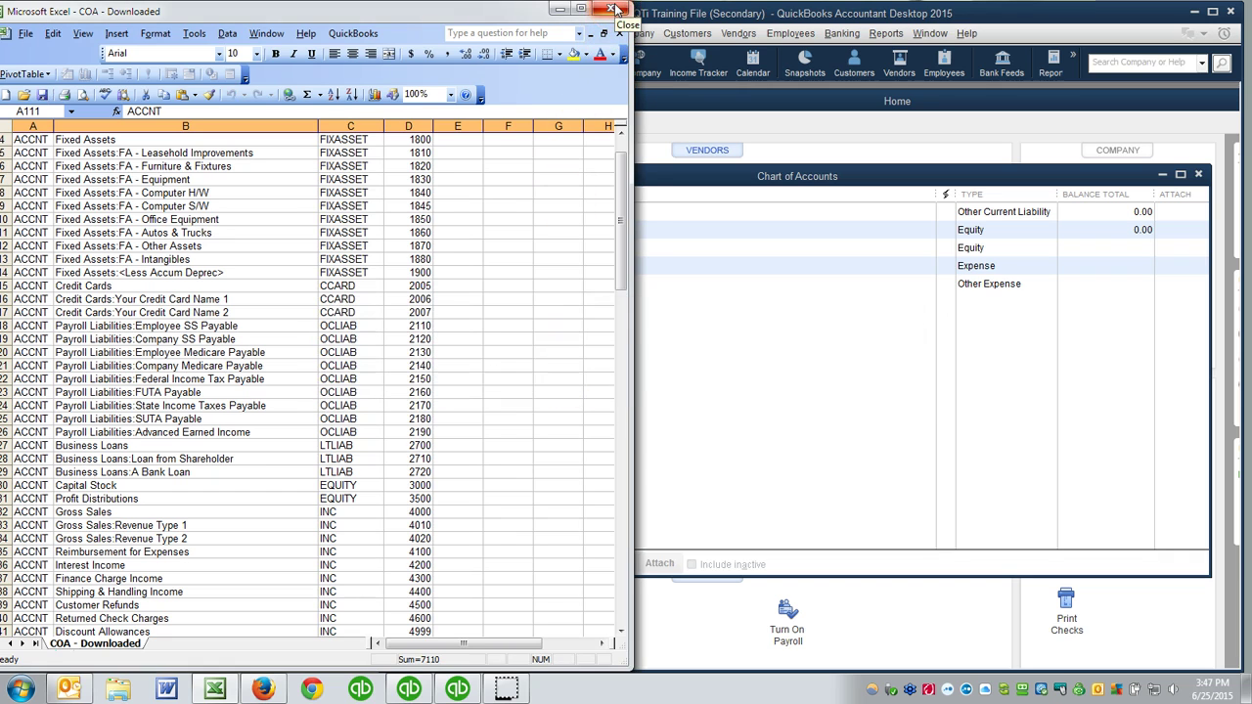
{"action": "left_click", "coordinate": [616, 9]}
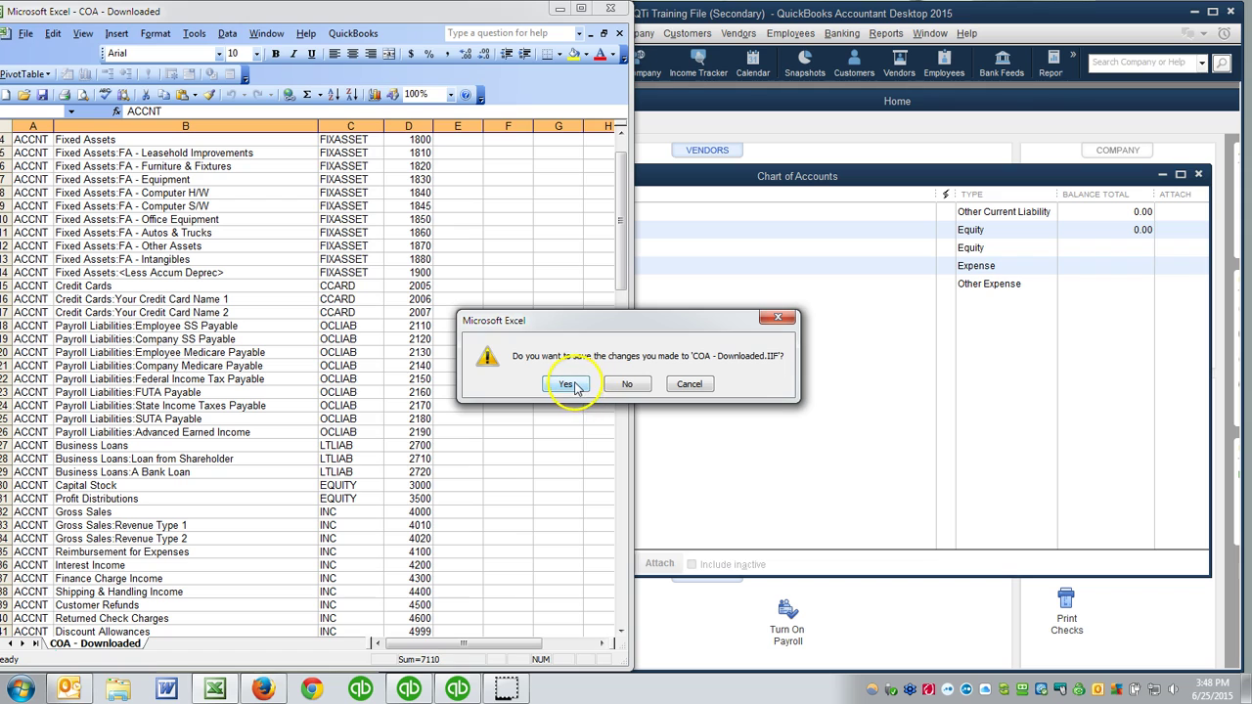
{"action": "left_click", "coordinate": [576, 387]}
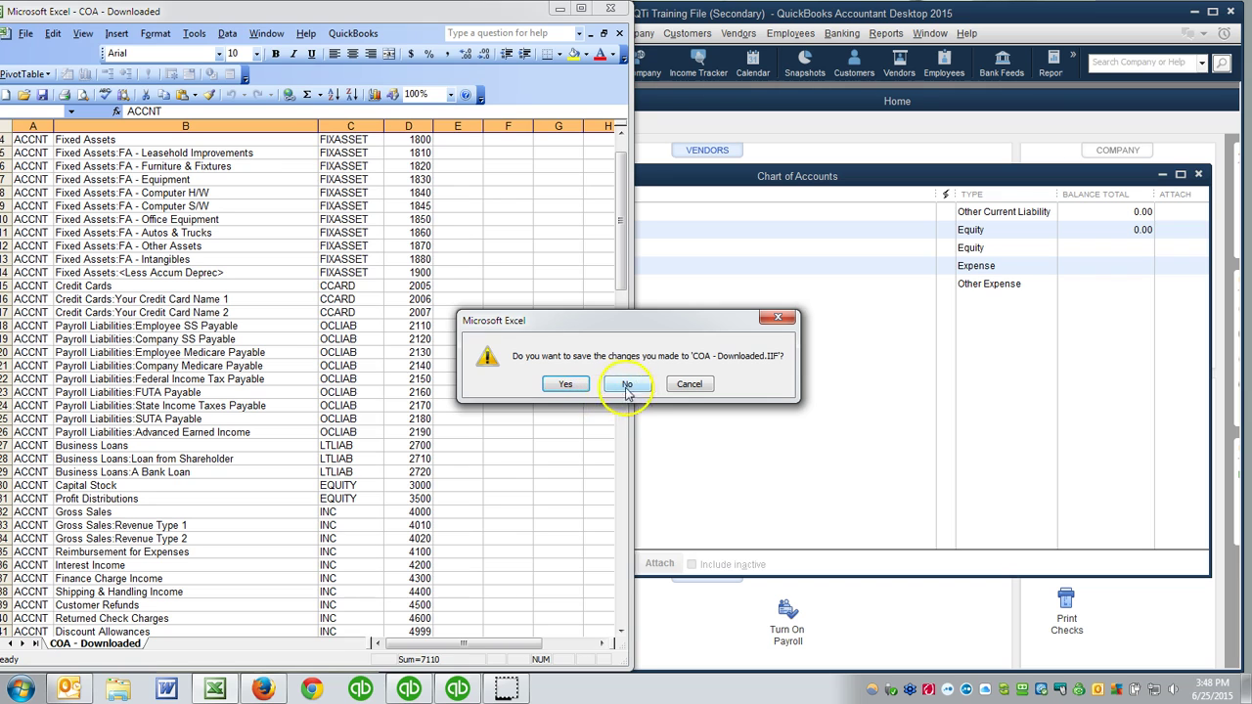
{"action": "left_click", "coordinate": [622, 386]}
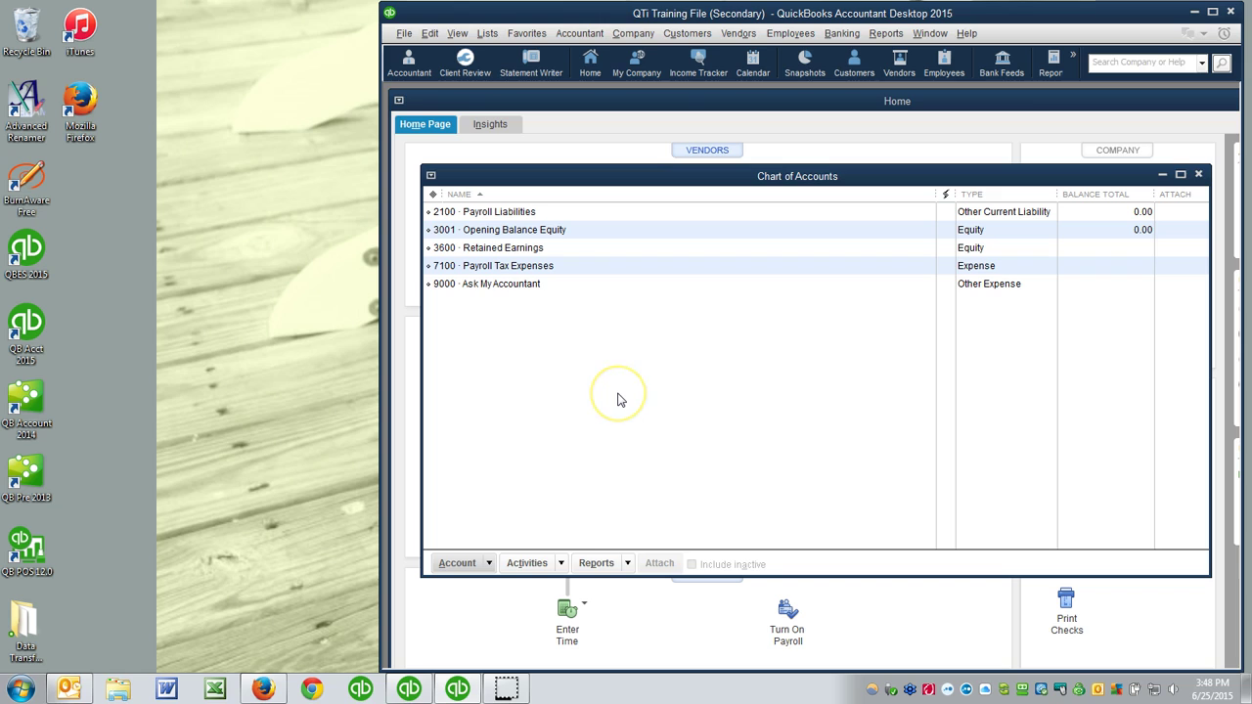
- Bring Firefox's QuickTrainer IIF Chart of Accounts article to the front
{"action": "left_click", "coordinate": [645, 419]}
{"action": "left_click", "coordinate": [650, 423]}
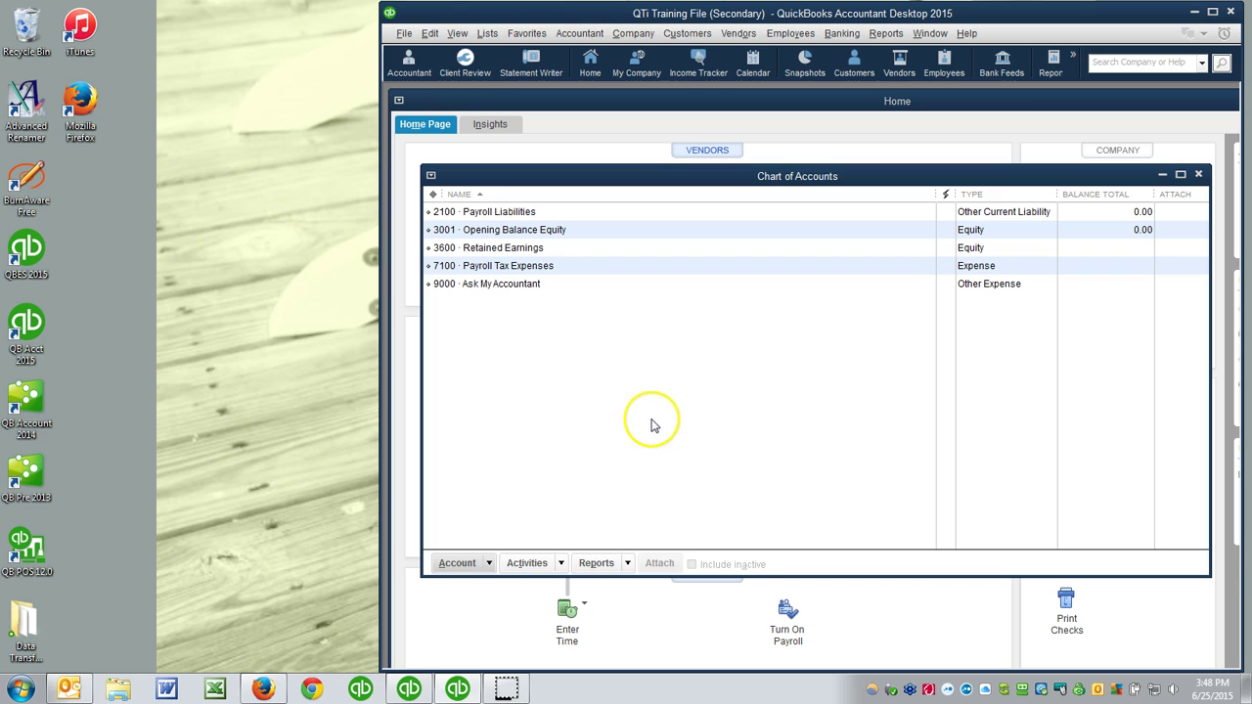
{"action": "left_click", "coordinate": [638, 422]}
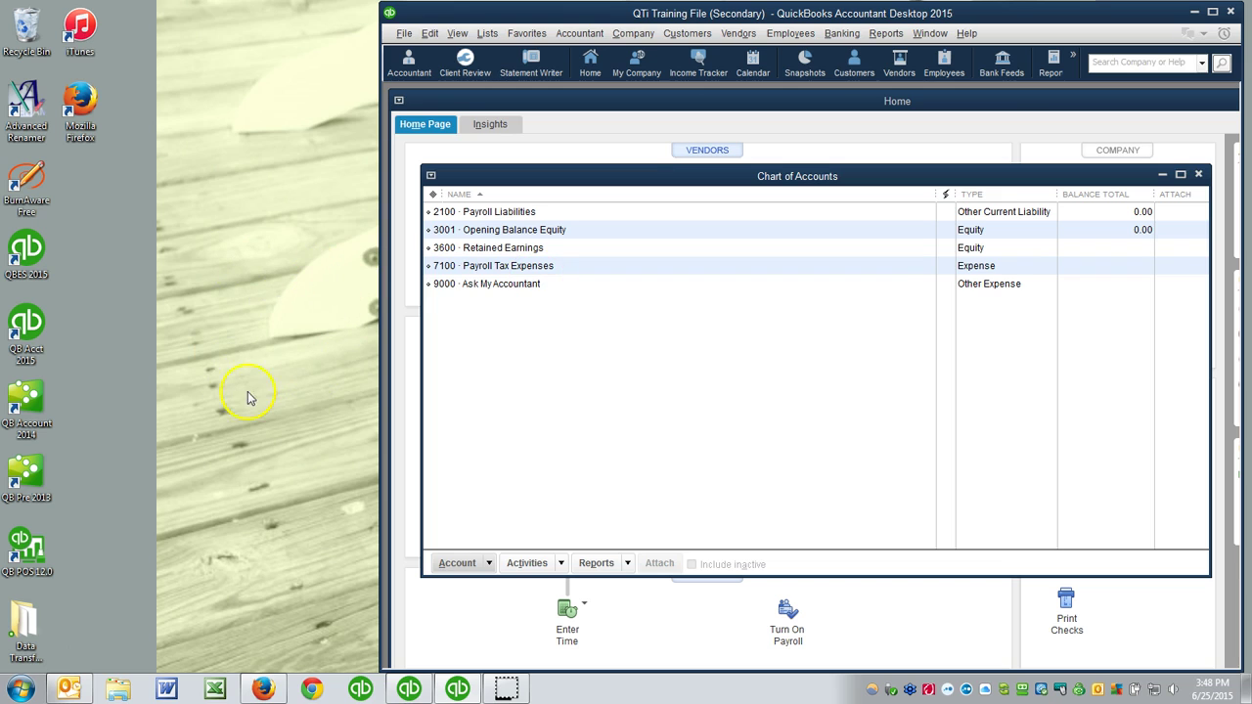
{"action": "left_click", "coordinate": [262, 690]}
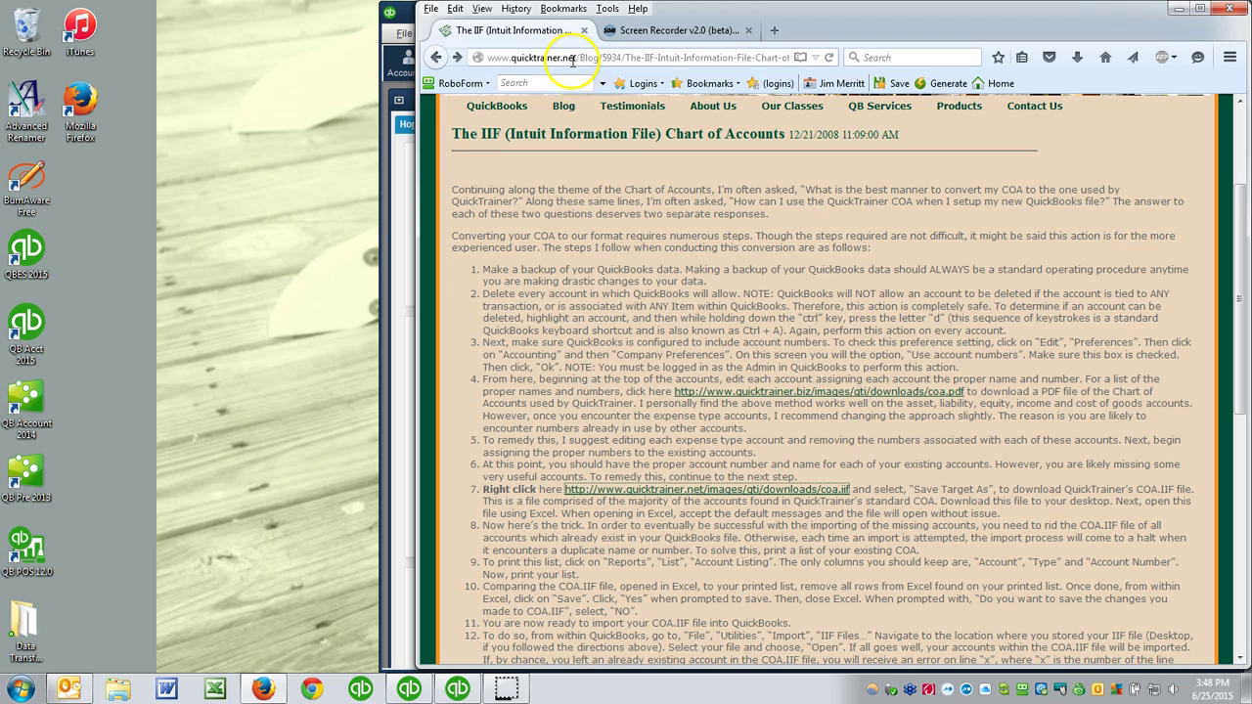
- Search the QuickTrainer blog for 'IIF' and open 'The IIF (Intuit Information File) Chart of Accounts' post
{"action": "left_click", "coordinate": [567, 111]}
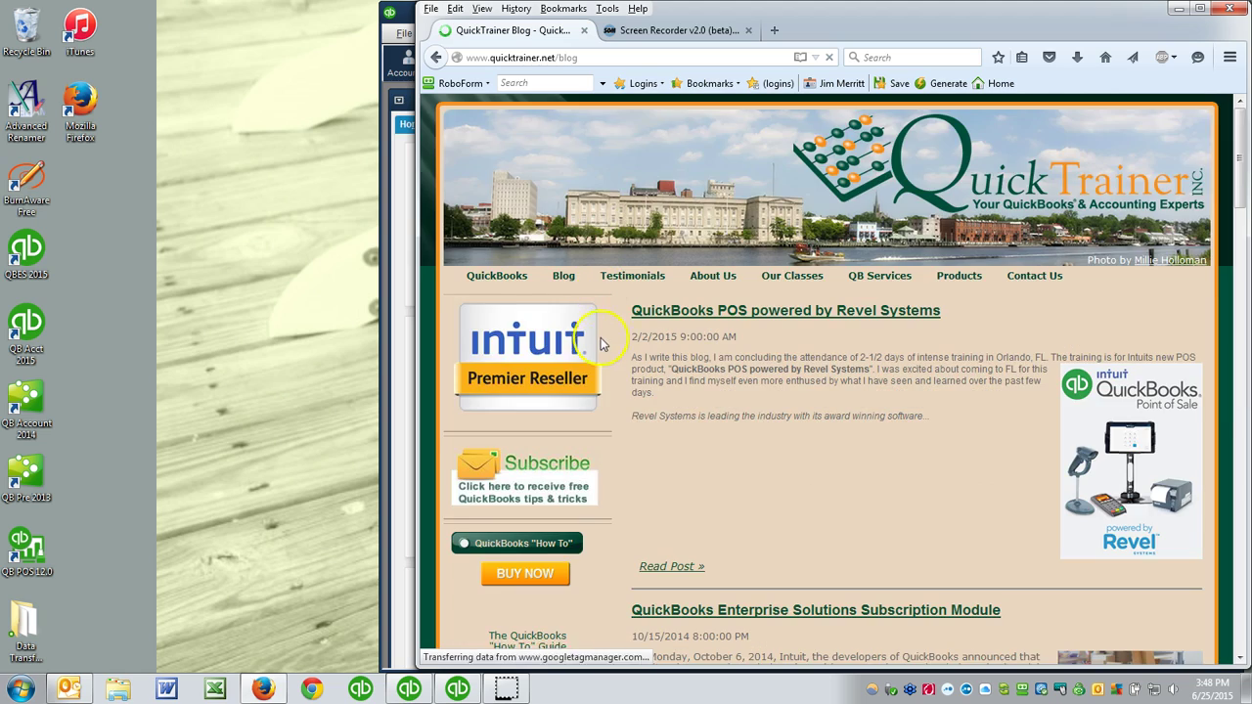
{"action": "scroll", "coordinate": [596, 352], "scroll_direction": "down", "scroll_amount": 3}
{"action": "scroll", "coordinate": [598, 365], "scroll_direction": "down", "scroll_amount": 9}
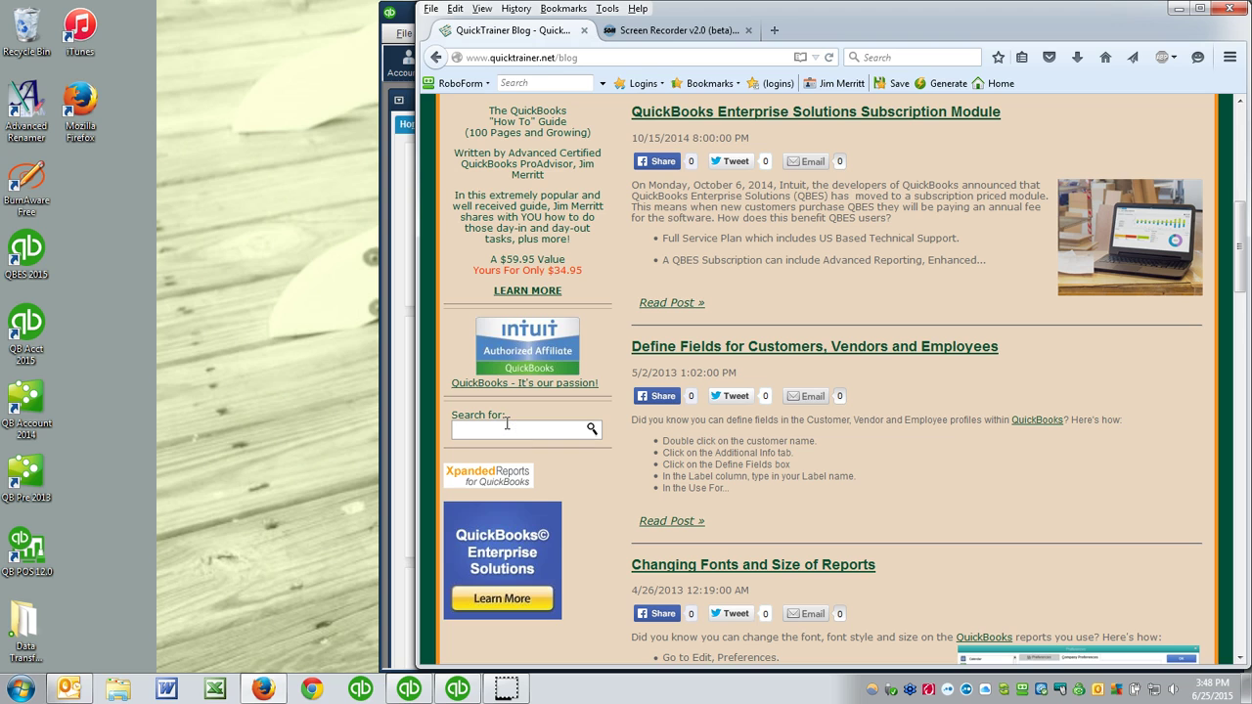
{"action": "type", "text": "IIF"}
{"action": "key", "text": "Return"}
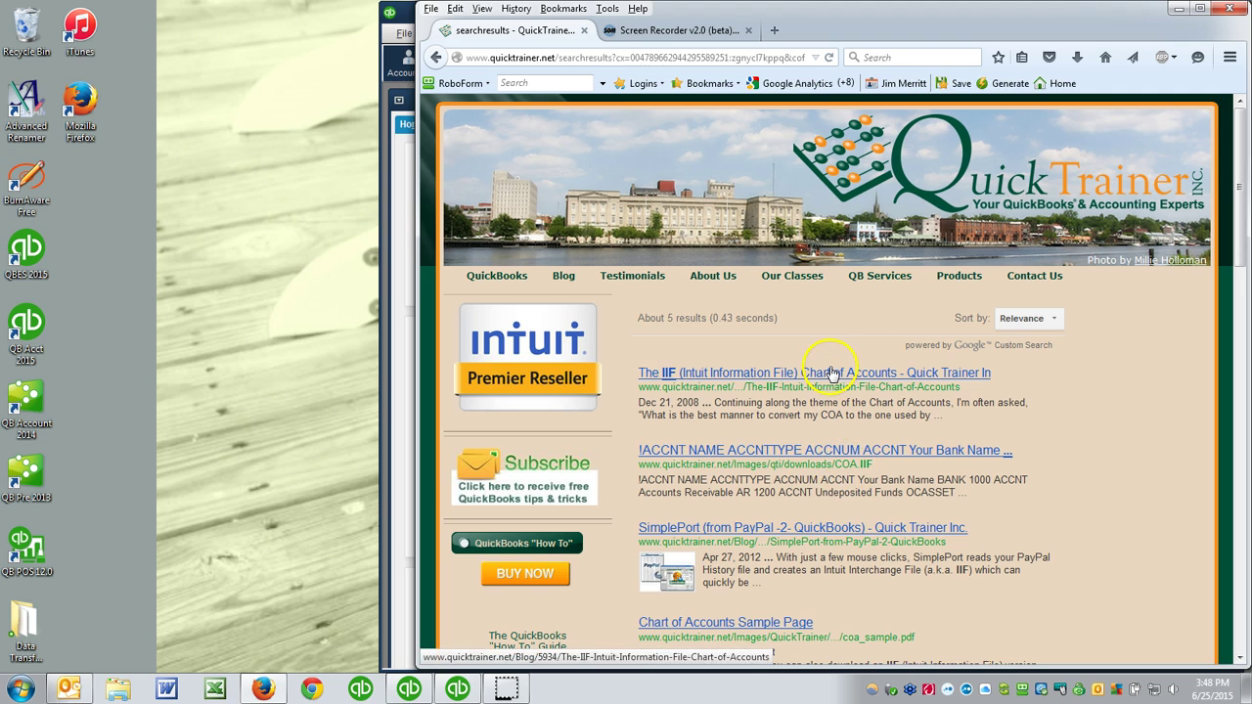
{"action": "left_click", "coordinate": [830, 372]}
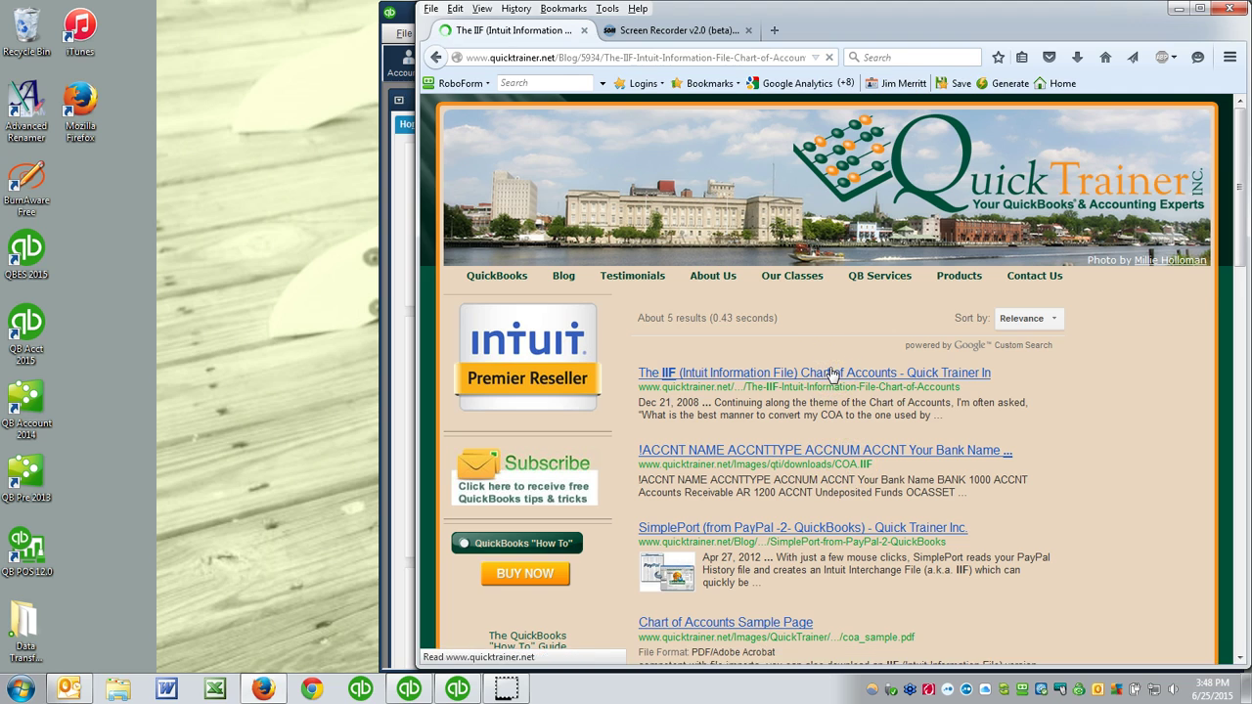
{"action": "scroll", "coordinate": [827, 369], "scroll_direction": "down", "scroll_amount": 3}
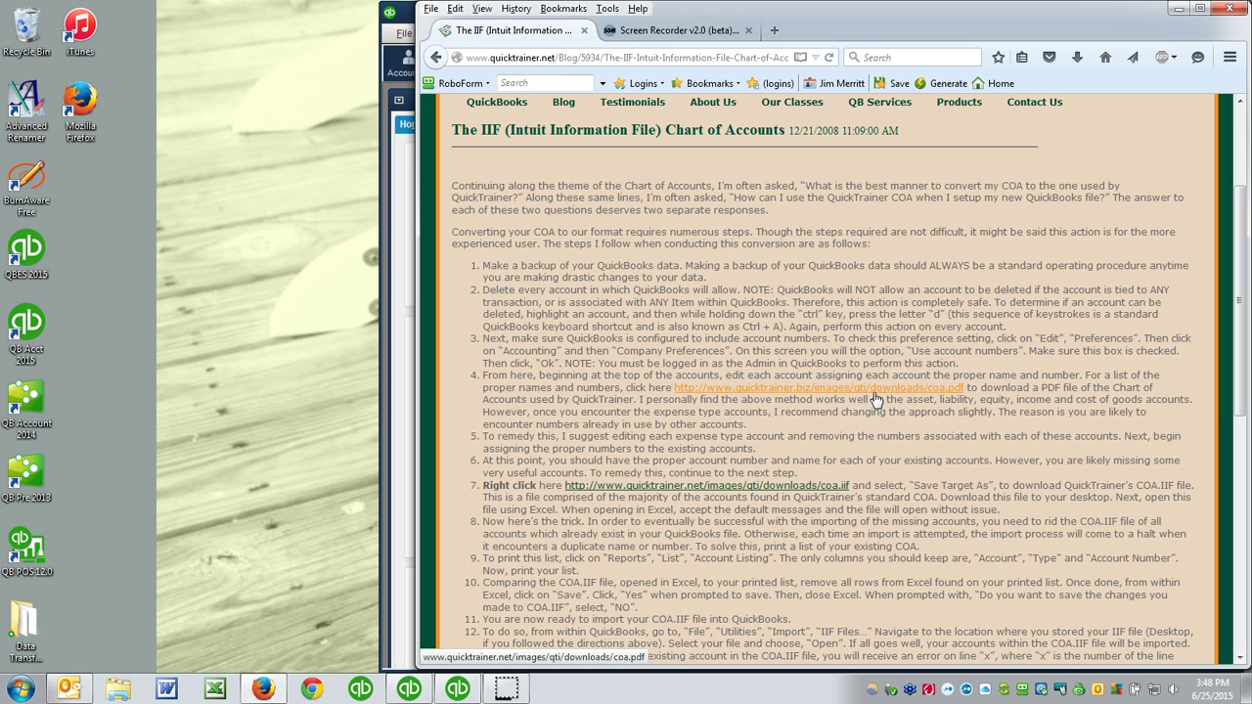
{"action": "left_click", "coordinate": [908, 390]}
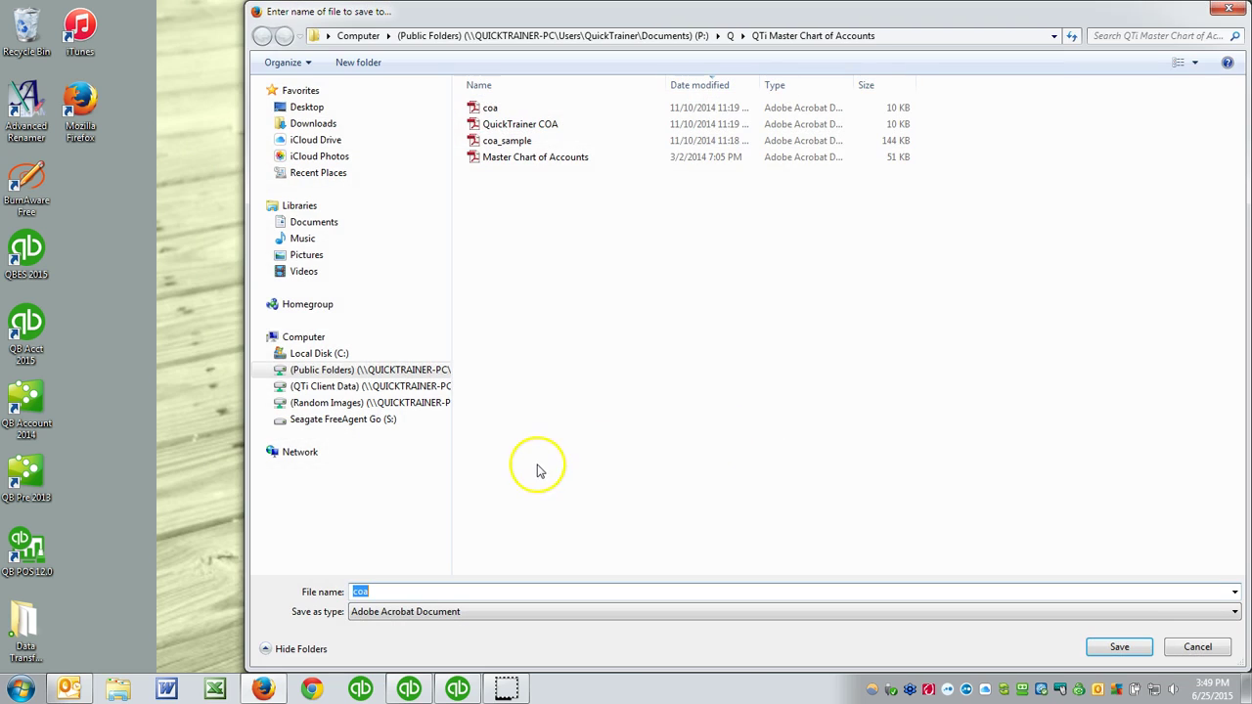
{"action": "left_click", "coordinate": [1201, 647]}
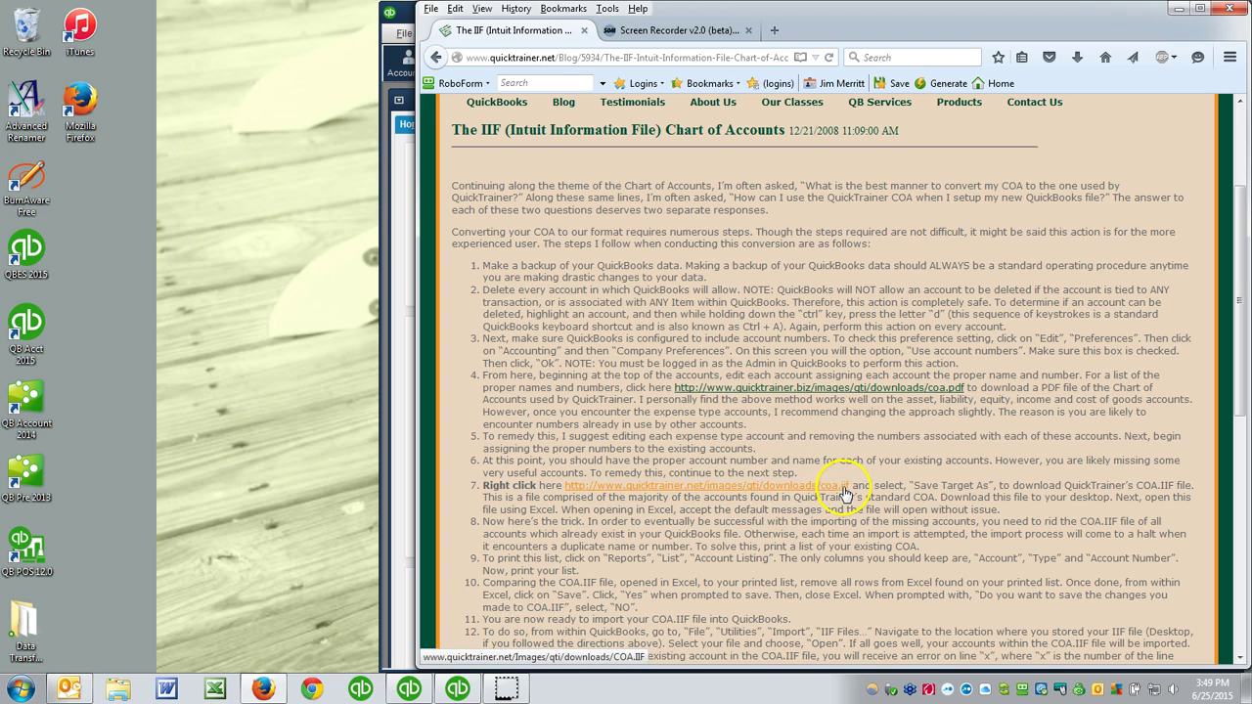
{"action": "right_click", "coordinate": [768, 486]}
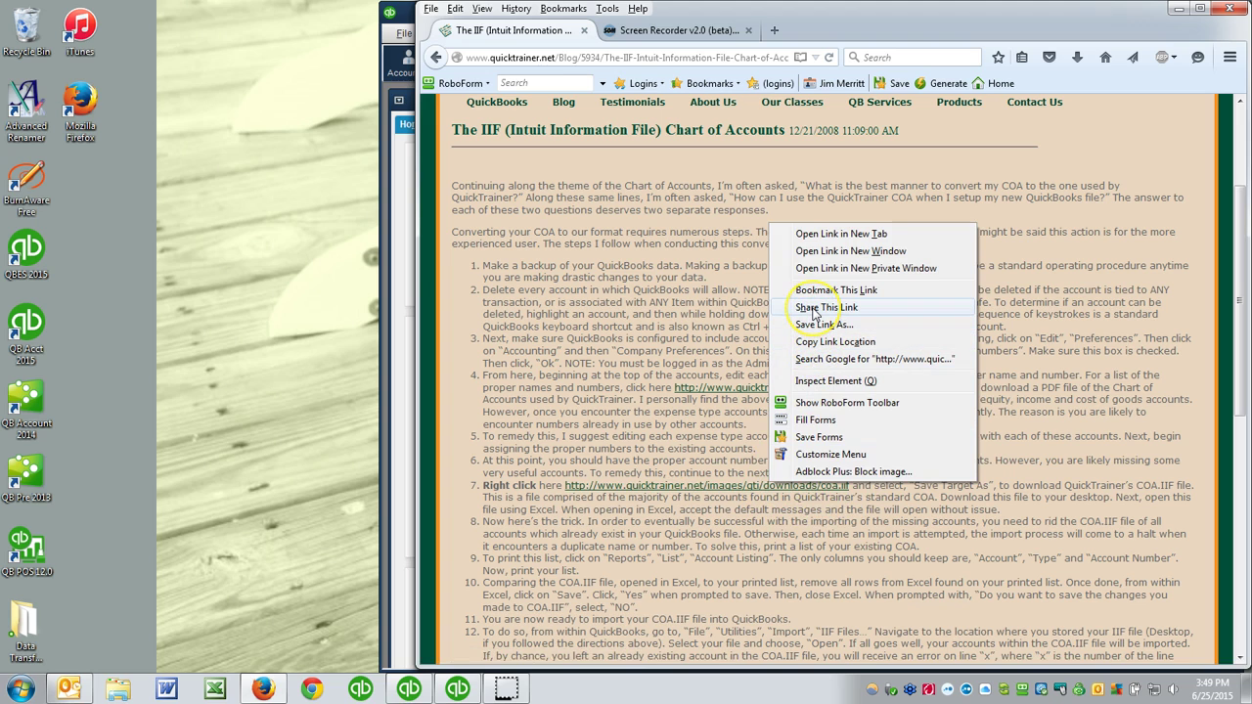
{"action": "left_click", "coordinate": [756, 506]}
{"action": "right_click", "coordinate": [766, 493]}
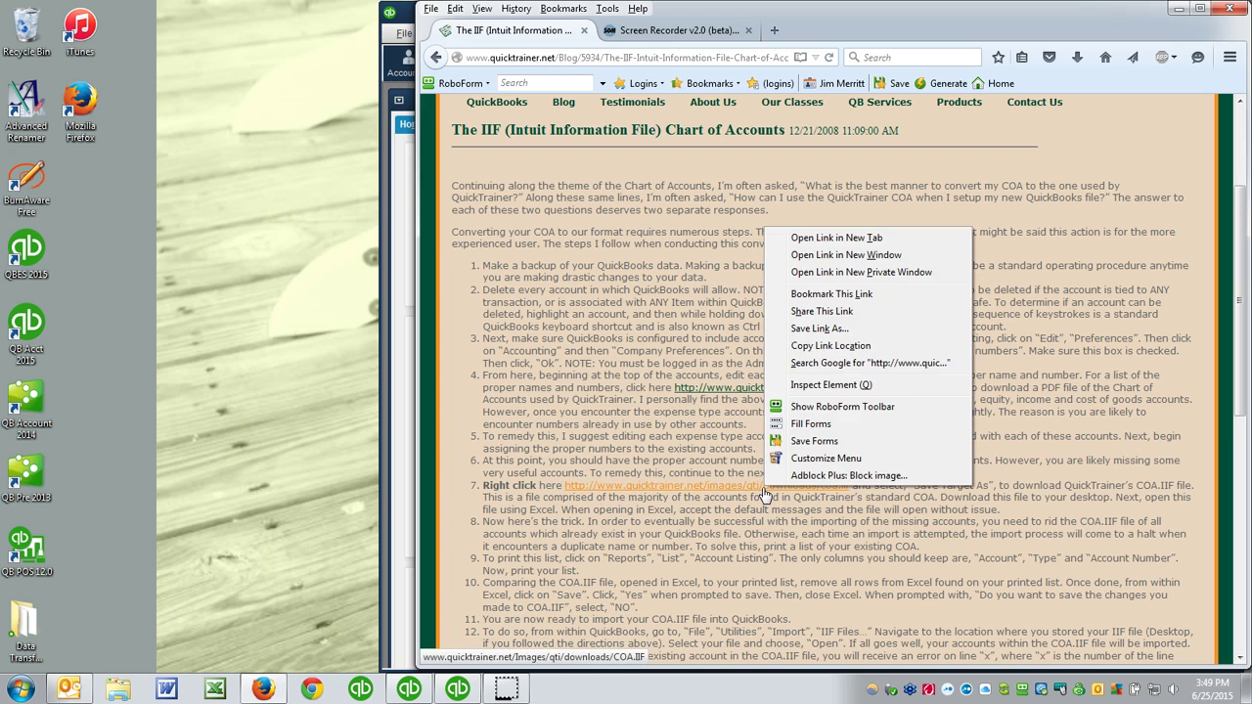
{"action": "left_click", "coordinate": [838, 327]}
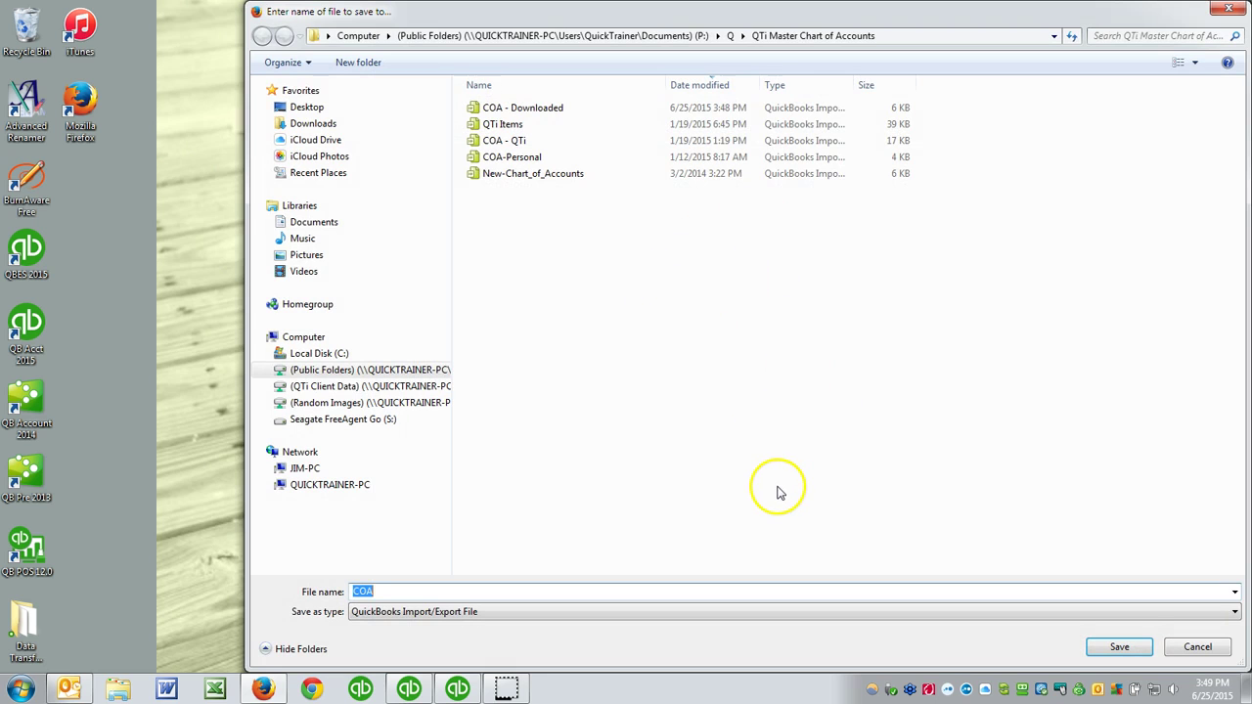
{"action": "key", "text": "Return"}
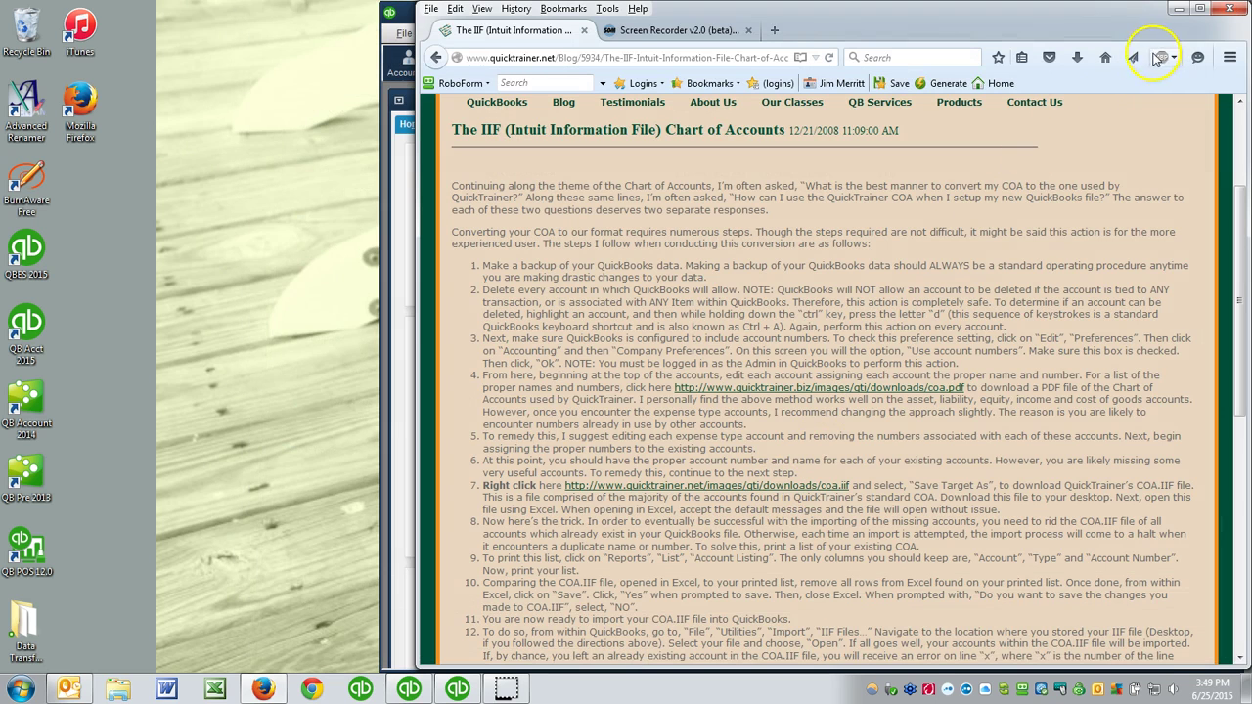
- Close Firefox and try an IIF Files import, acknowledging the Secondary-file refusal warning
{"action": "left_click", "coordinate": [1234, 7]}
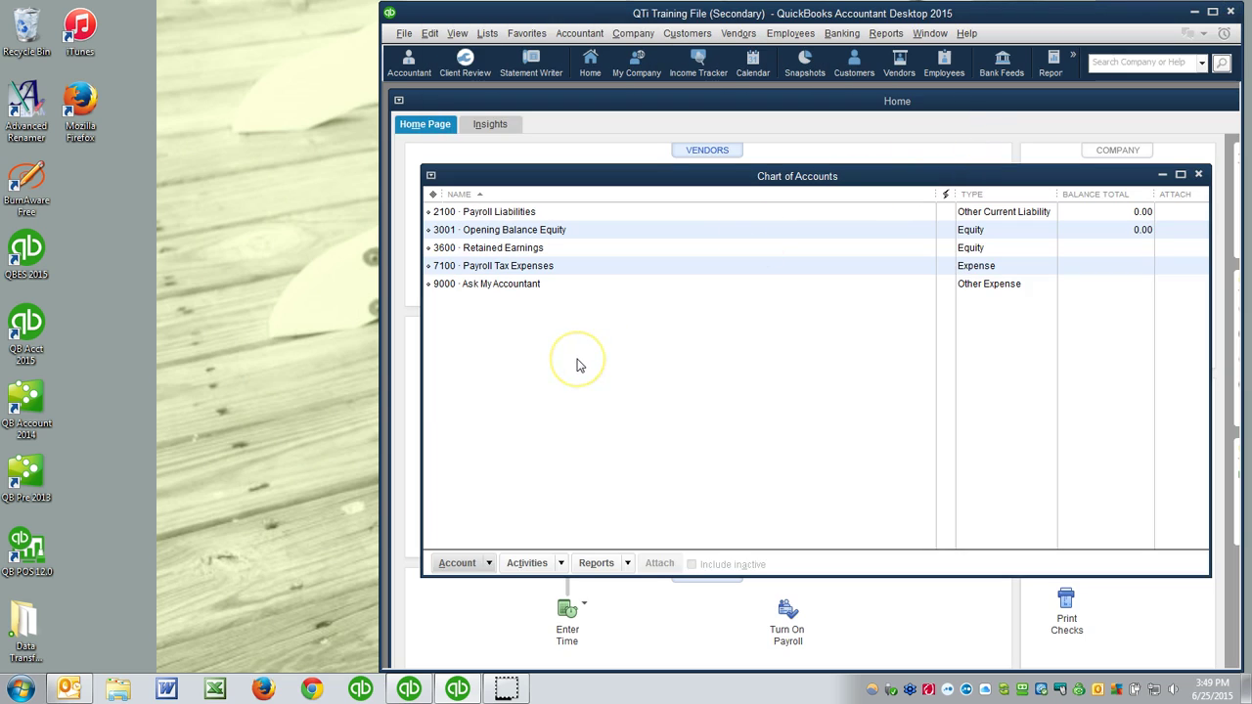
{"action": "left_click", "coordinate": [404, 33]}
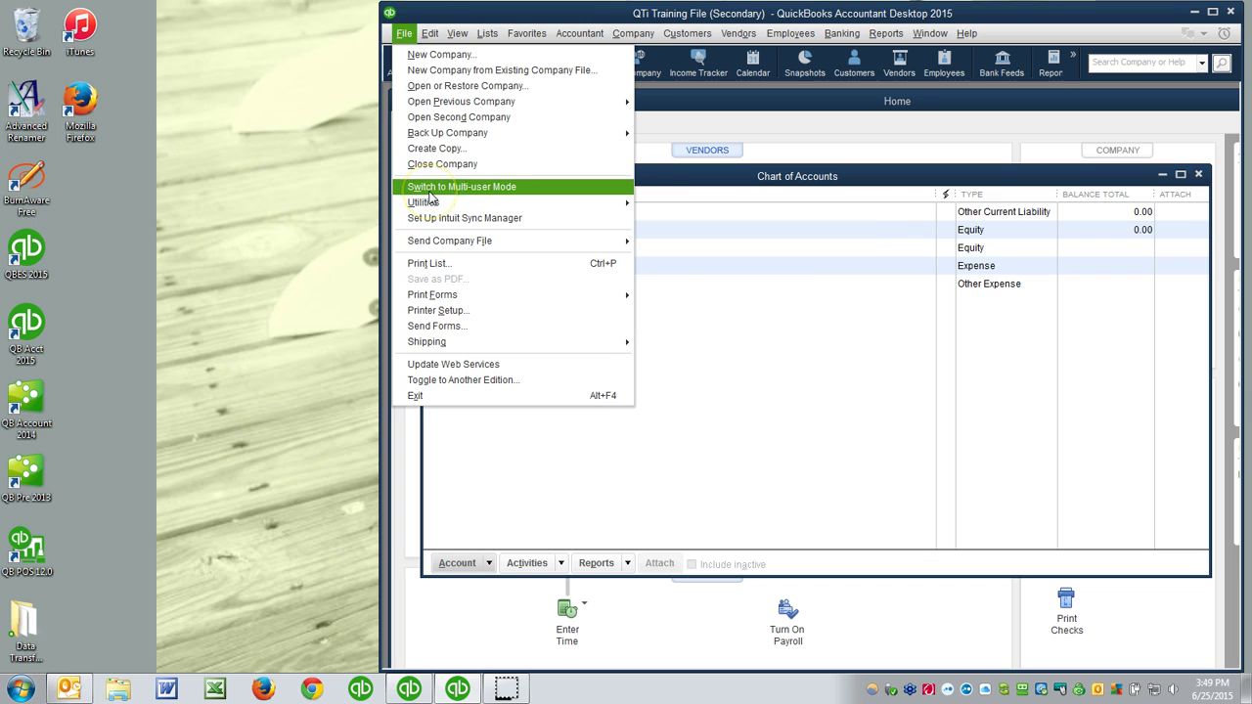
{"action": "mouse_move", "coordinate": [430, 203]}
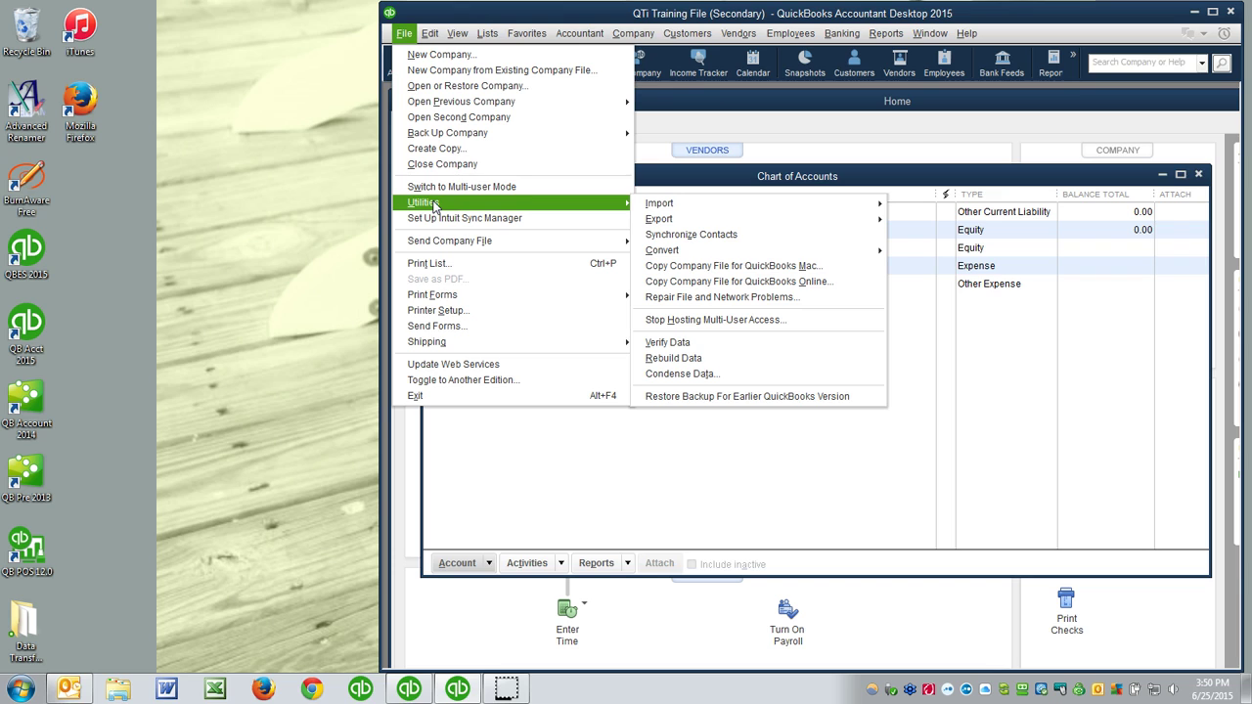
{"action": "mouse_move", "coordinate": [698, 203]}
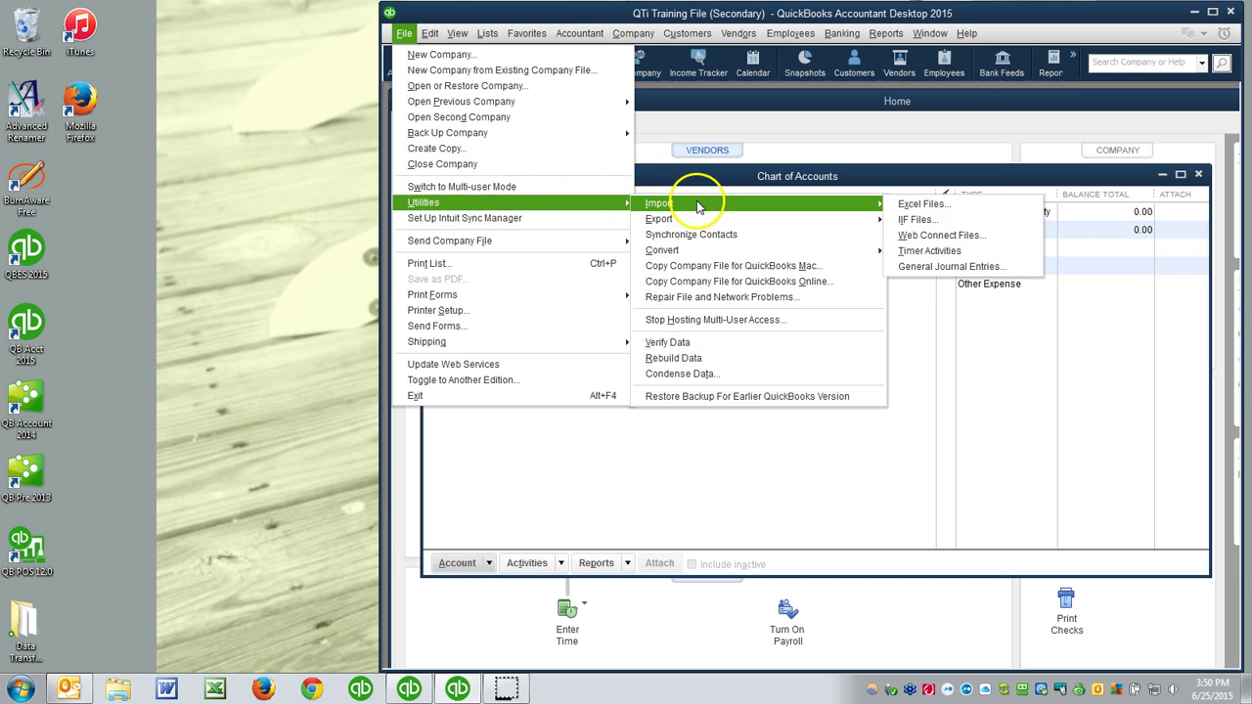
{"action": "left_click", "coordinate": [932, 220]}
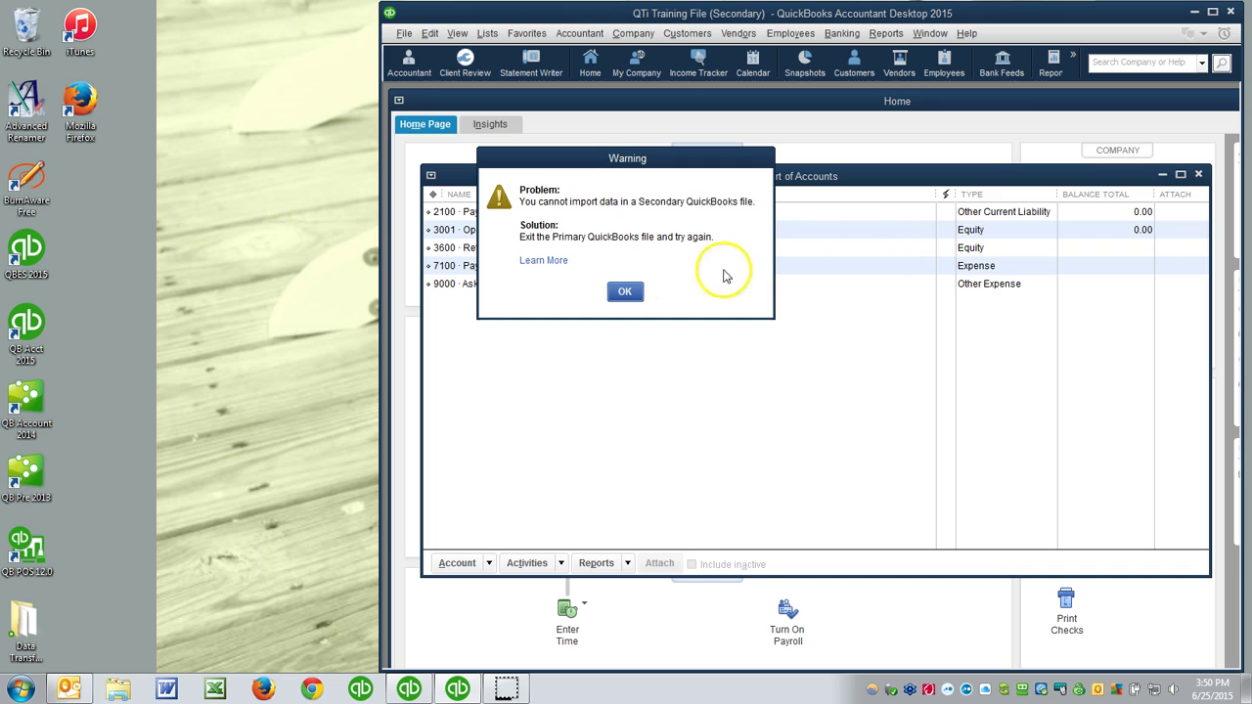
{"action": "left_click", "coordinate": [625, 291]}
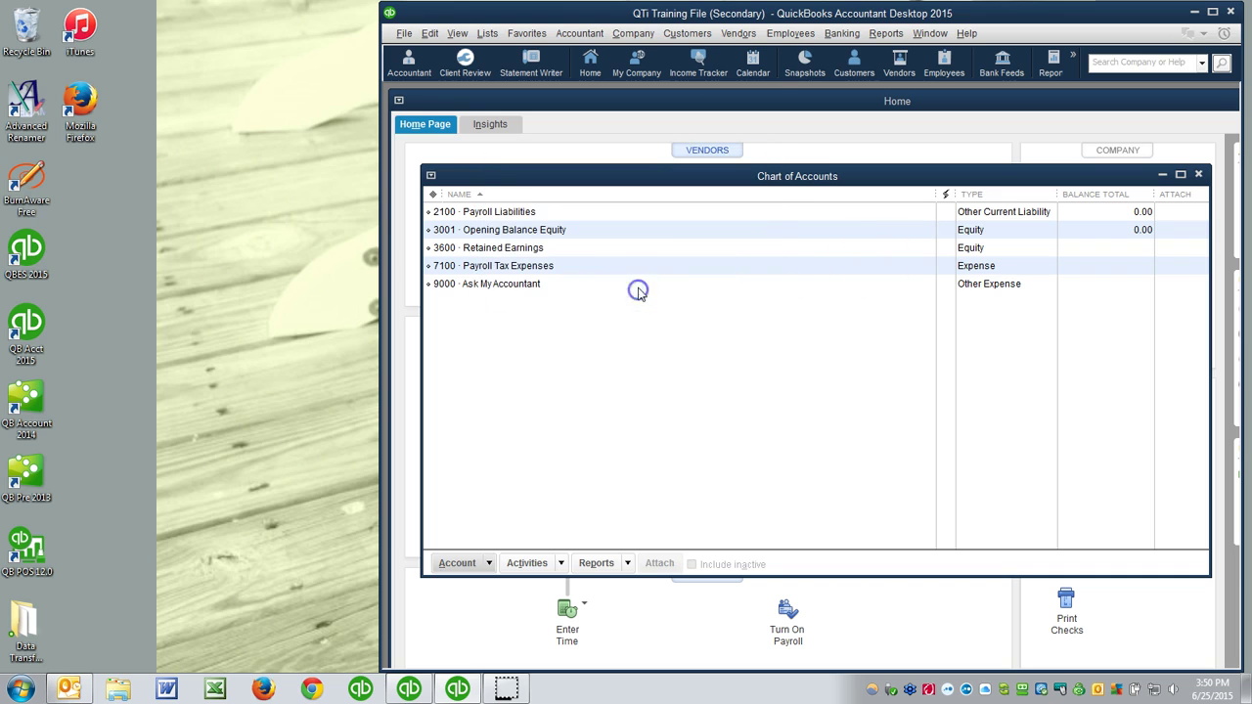
- Exit the Primary QuickTrainer QuickBooks window and bring the QTi Training File window forward
{"action": "left_click", "coordinate": [408, 688]}
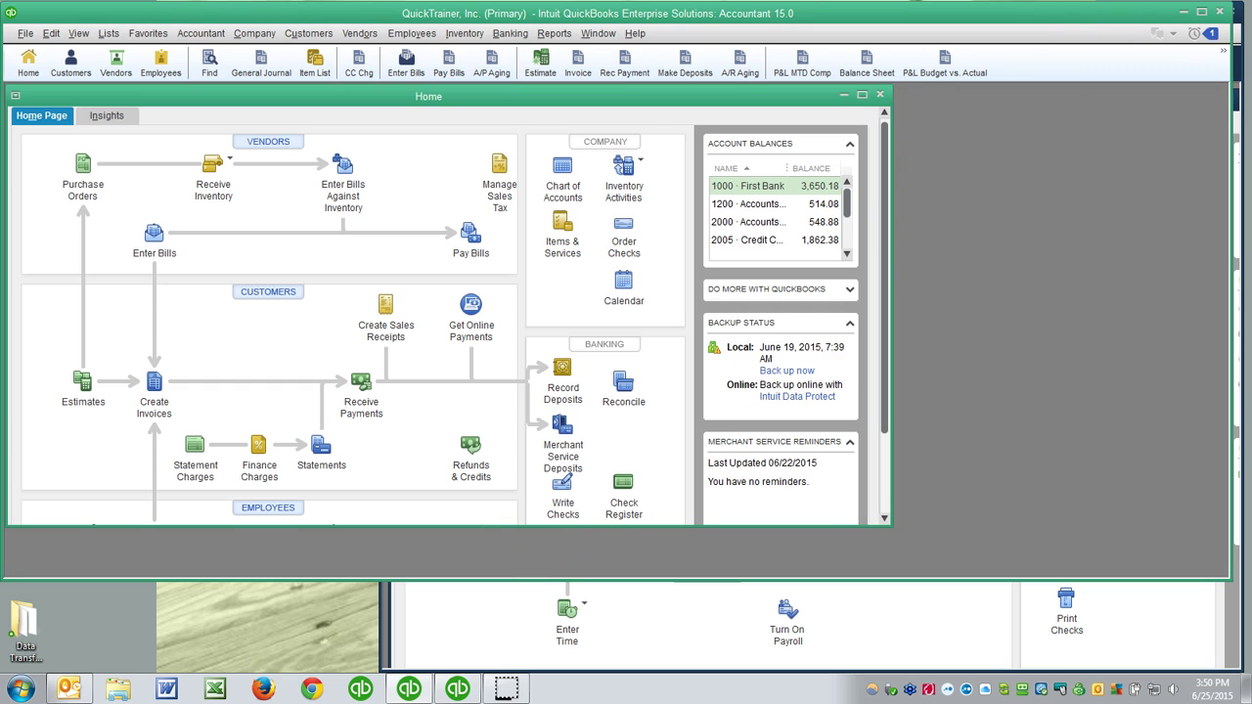
{"action": "left_click", "coordinate": [1219, 11]}
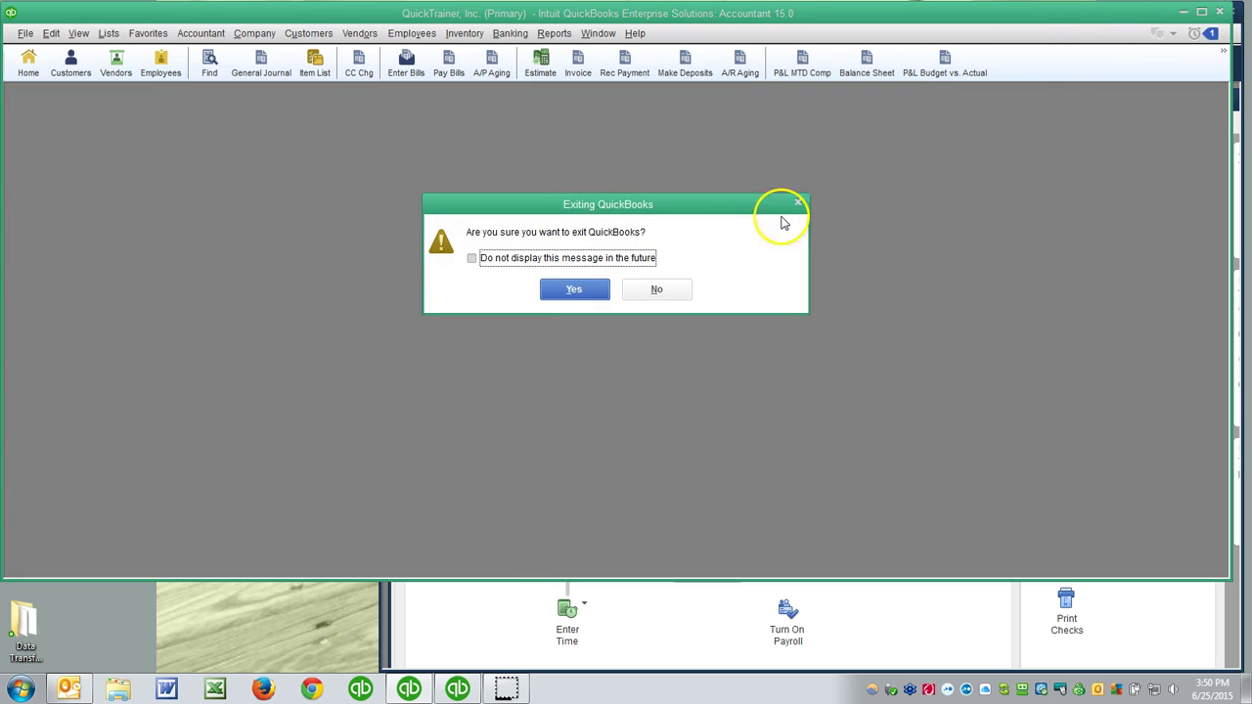
{"action": "left_click", "coordinate": [562, 288]}
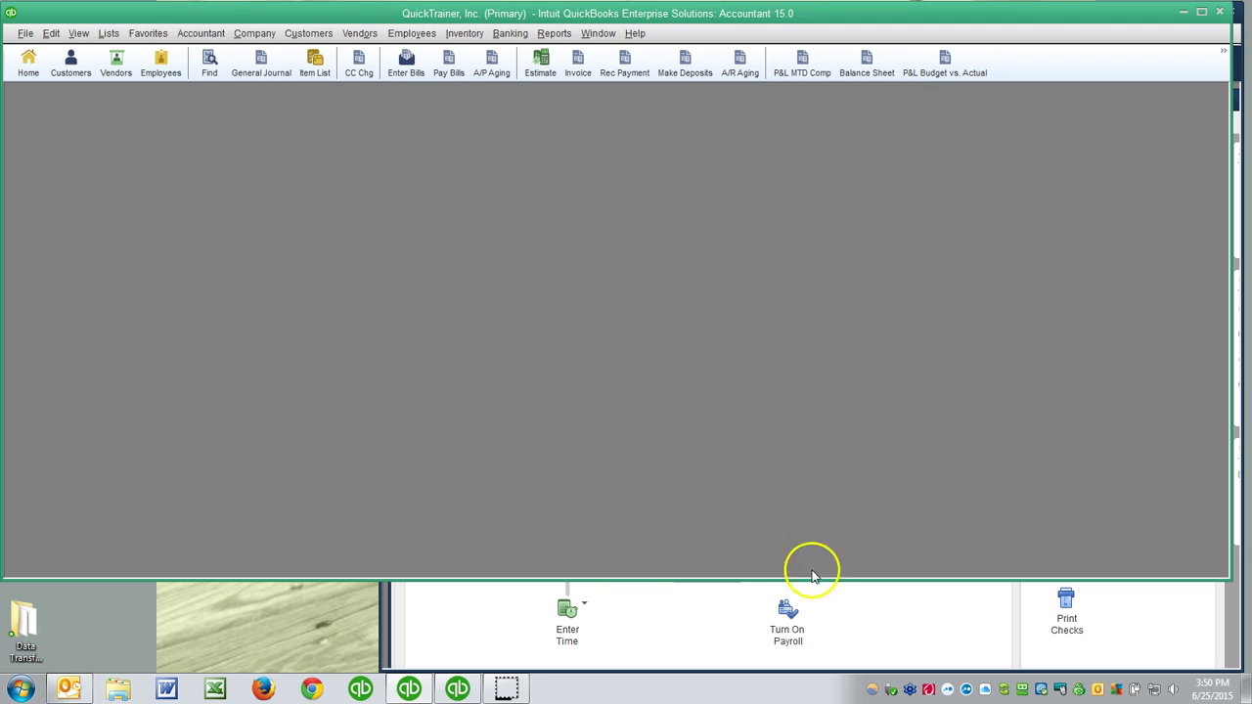
{"action": "left_click", "coordinate": [693, 623]}
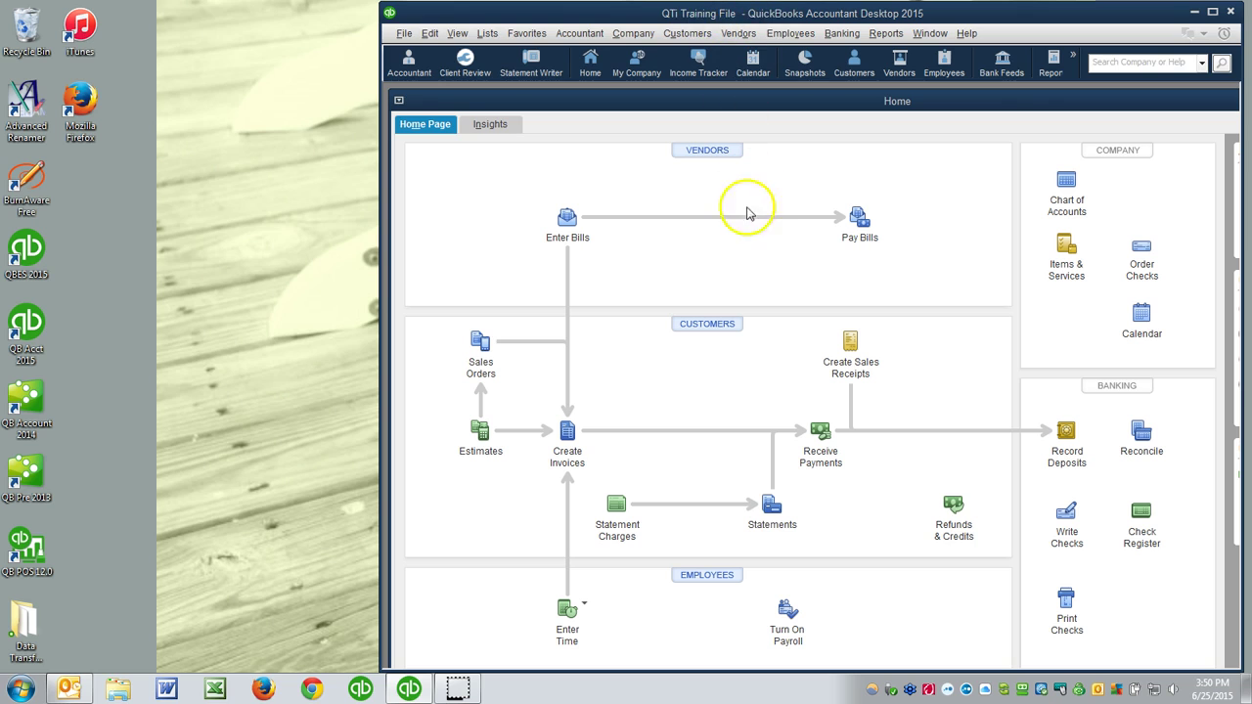
- Start an IIF Files import from File > Utilities > Import
{"action": "left_click", "coordinate": [405, 33]}
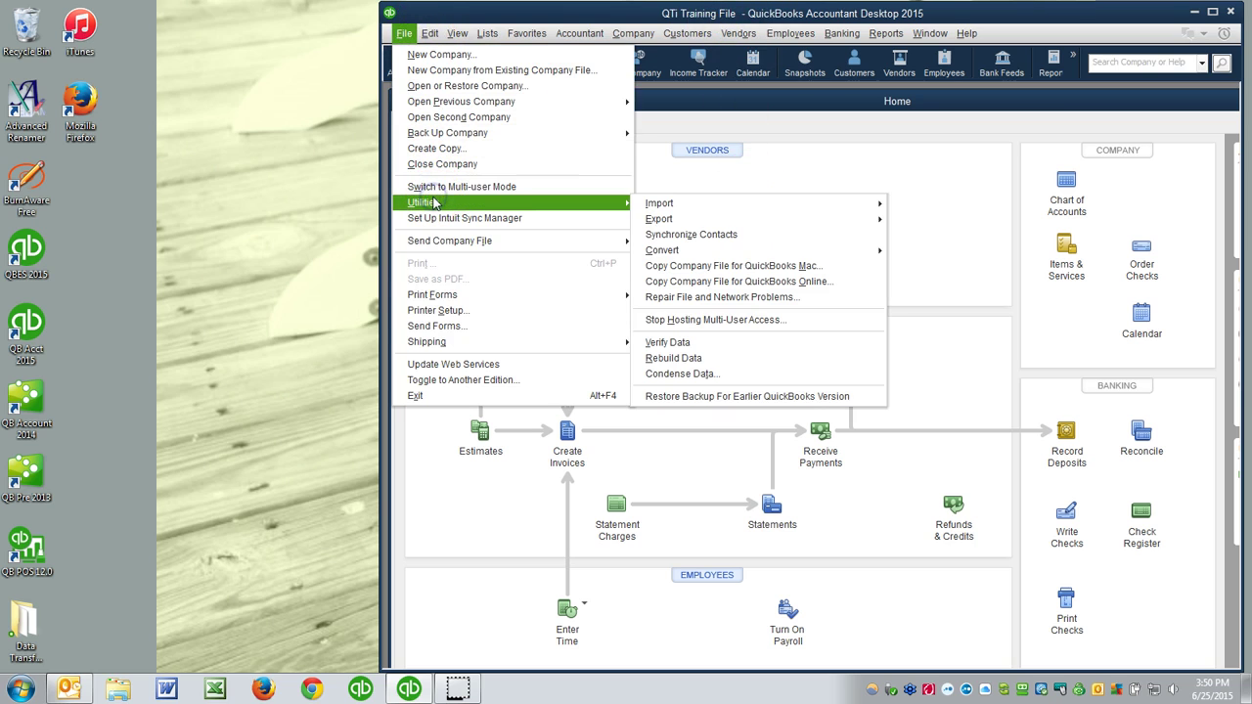
{"action": "mouse_move", "coordinate": [693, 202]}
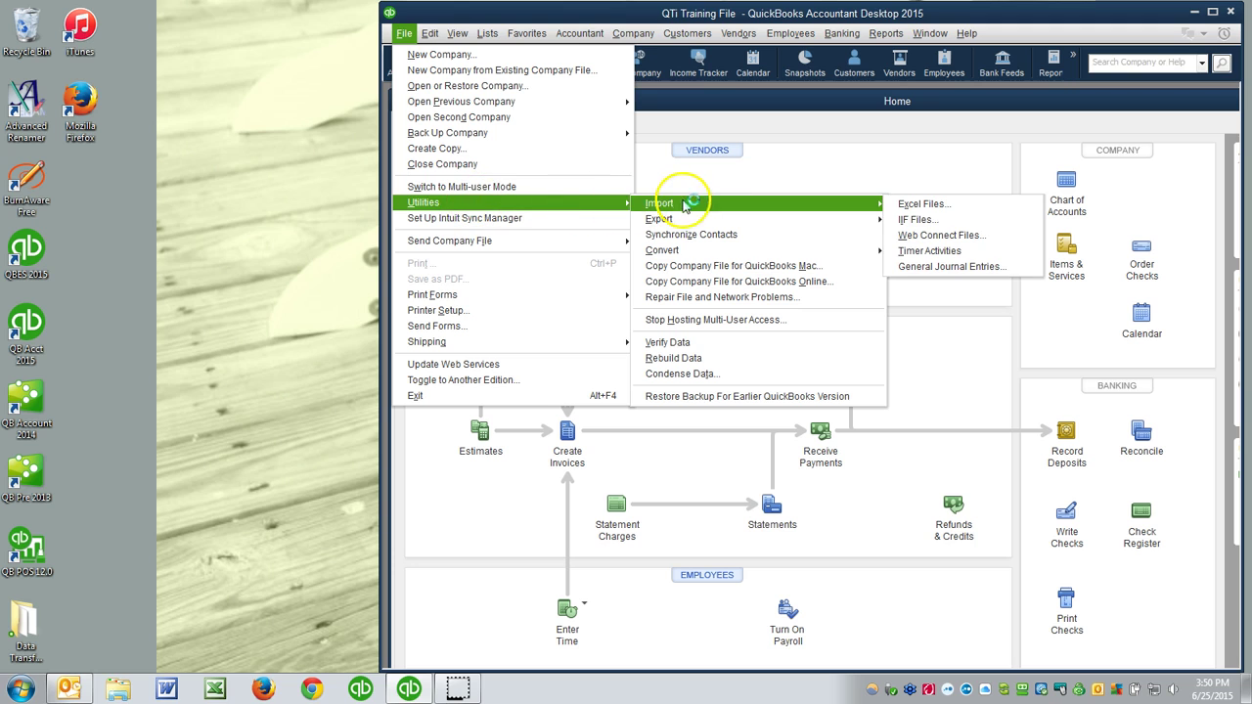
{"action": "left_click", "coordinate": [915, 219]}
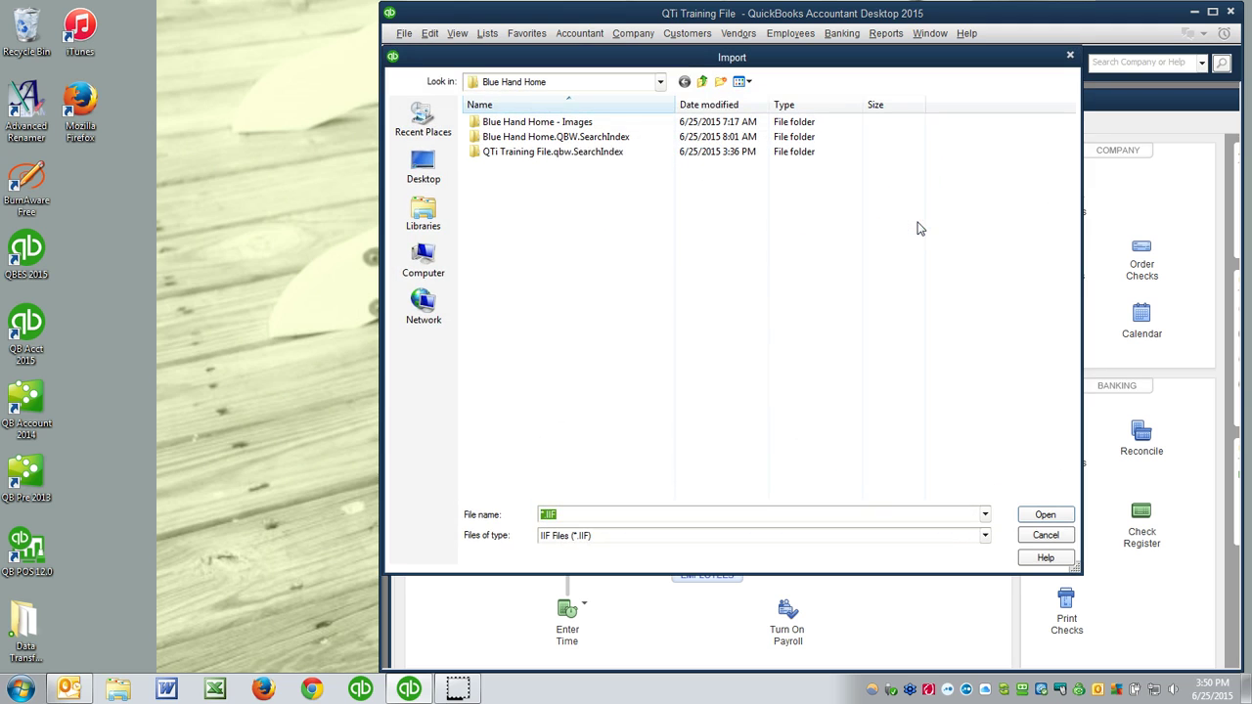
- Import 'COA - Downloaded' from Public Folders > Q > QTi Master Chart of Accounts
{"action": "left_click", "coordinate": [423, 256]}
{"action": "left_click", "coordinate": [704, 271]}
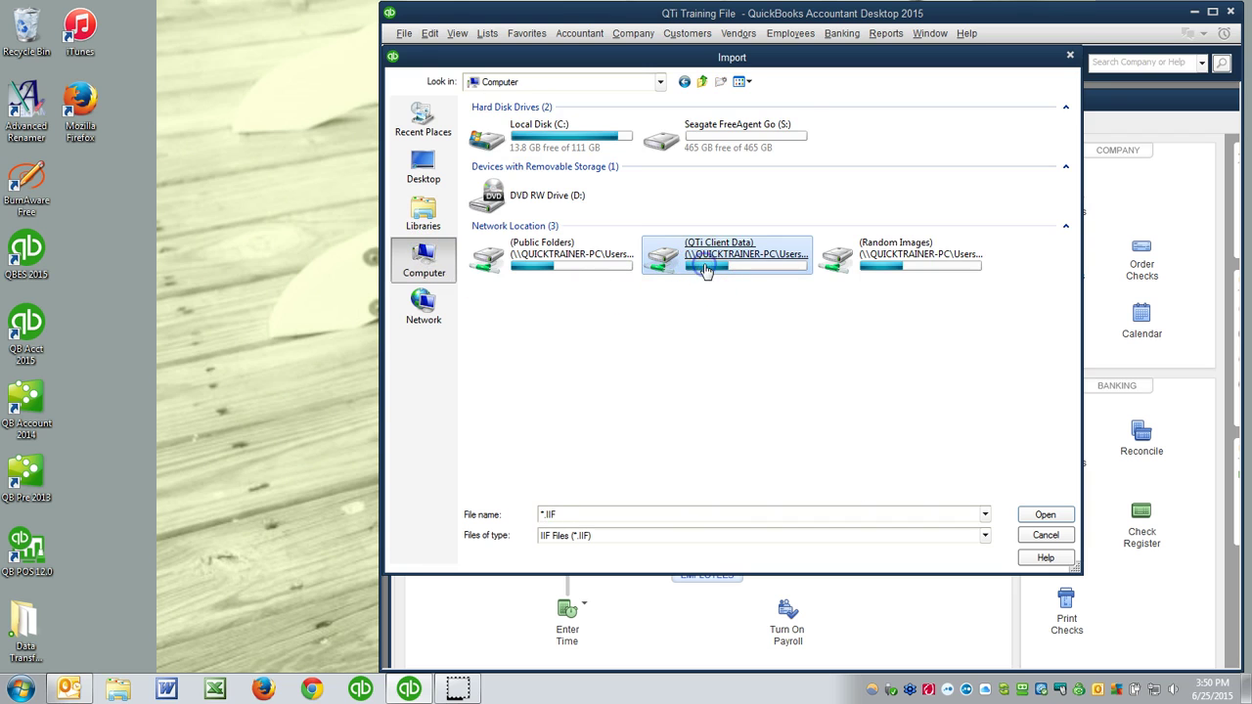
{"action": "double_click", "coordinate": [704, 271]}
{"action": "left_click", "coordinate": [420, 273]}
{"action": "double_click", "coordinate": [492, 252]}
{"action": "double_click", "coordinate": [489, 273]}
{"action": "double_click", "coordinate": [509, 169]}
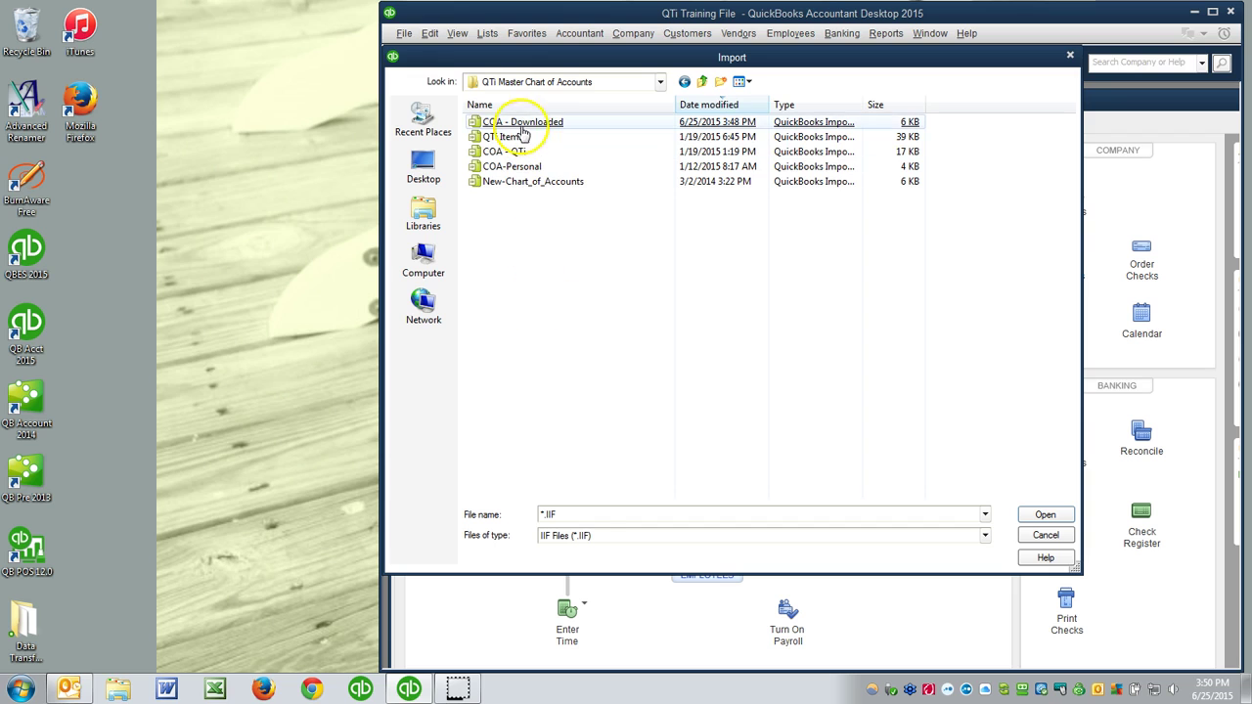
{"action": "double_click", "coordinate": [516, 121]}
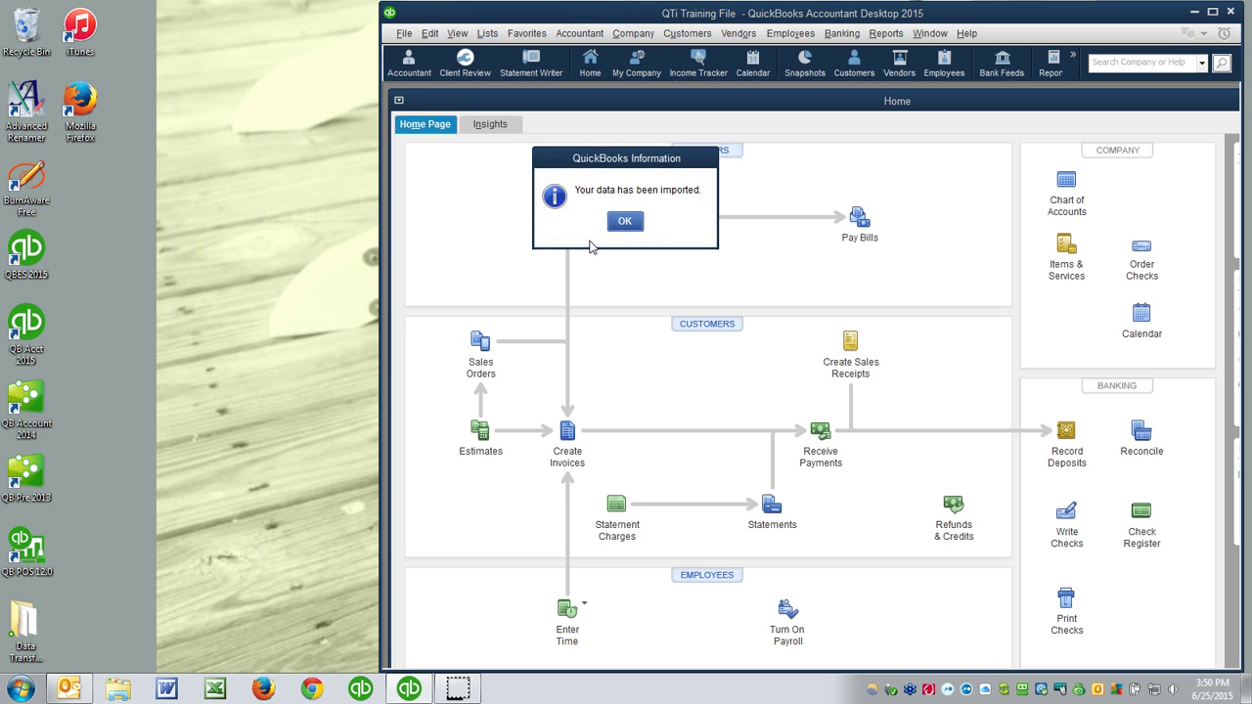
{"action": "left_click", "coordinate": [611, 225]}
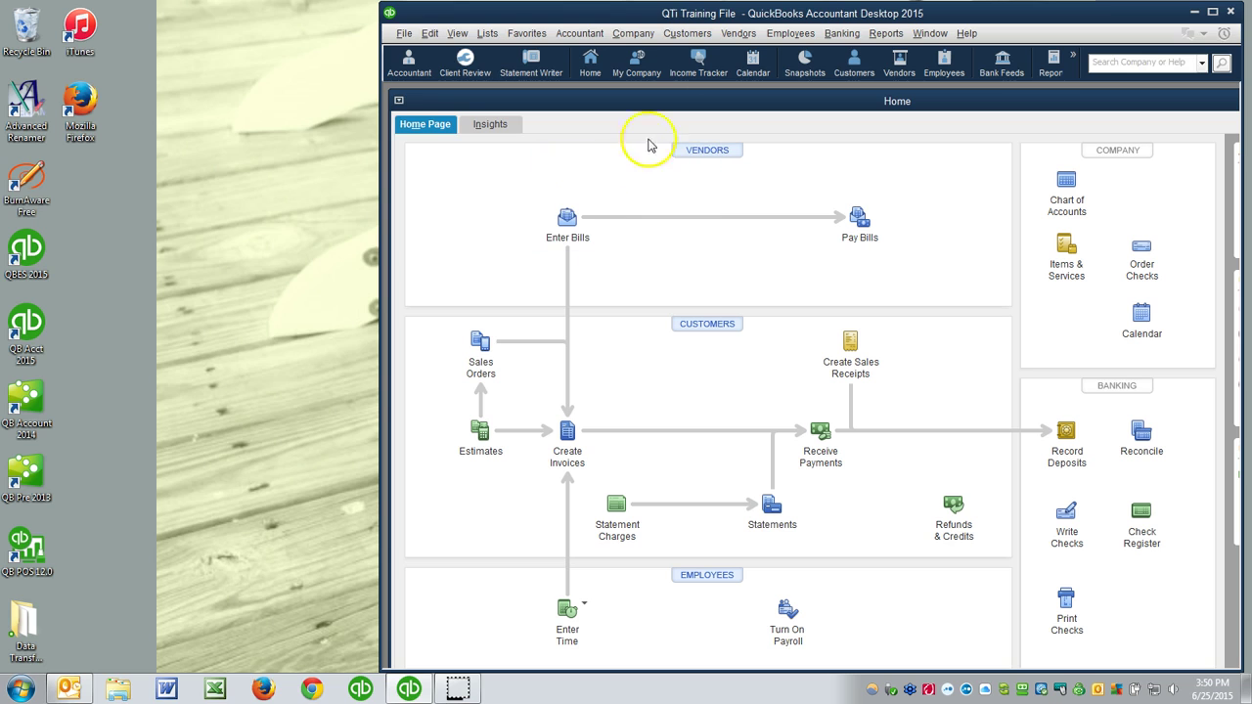
{"action": "left_click_drag", "start_coordinate": [655, 22], "coordinate": [653, 18]}
{"action": "double_click", "coordinate": [653, 17]}
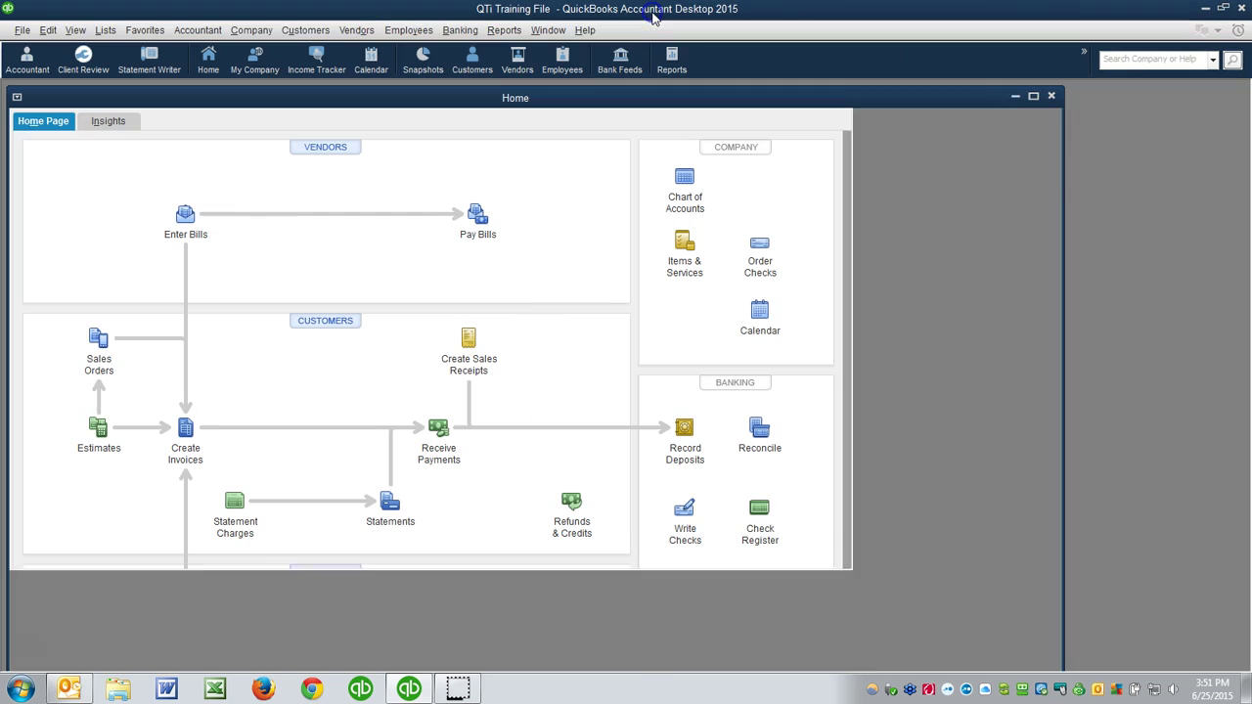
{"action": "left_click", "coordinate": [685, 182]}
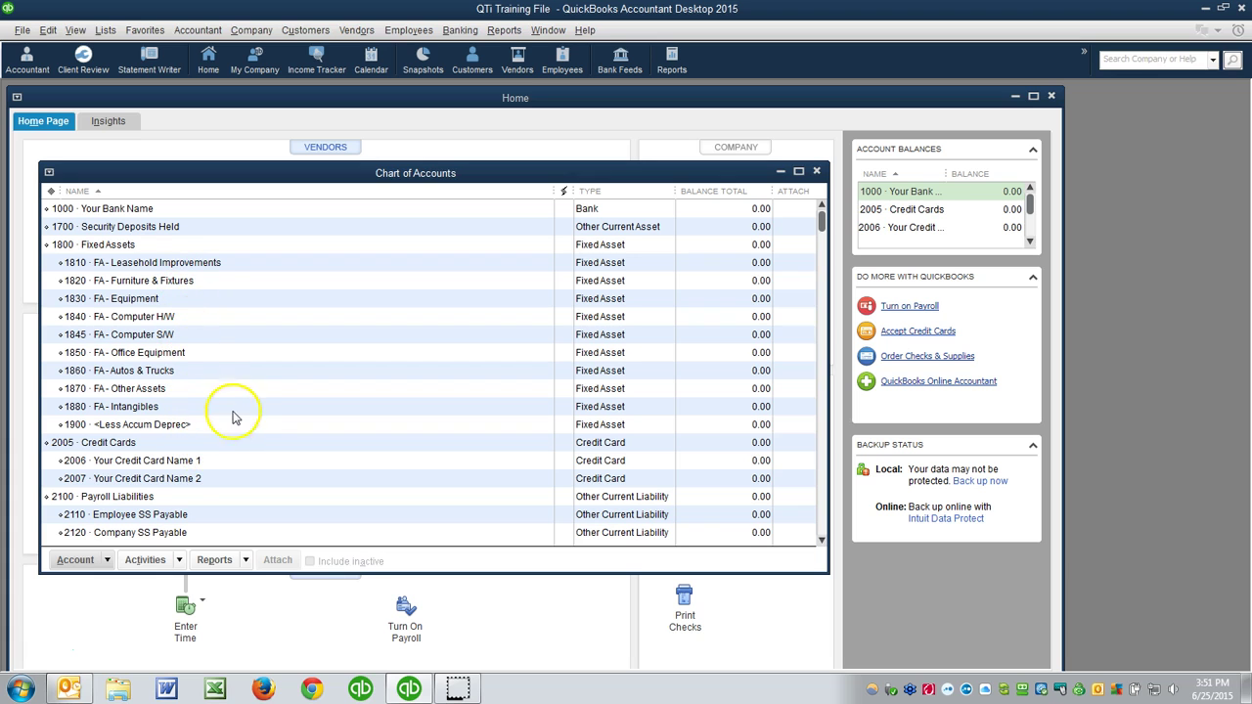
{"action": "scroll", "coordinate": [235, 407], "scroll_direction": "down", "scroll_amount": 4}
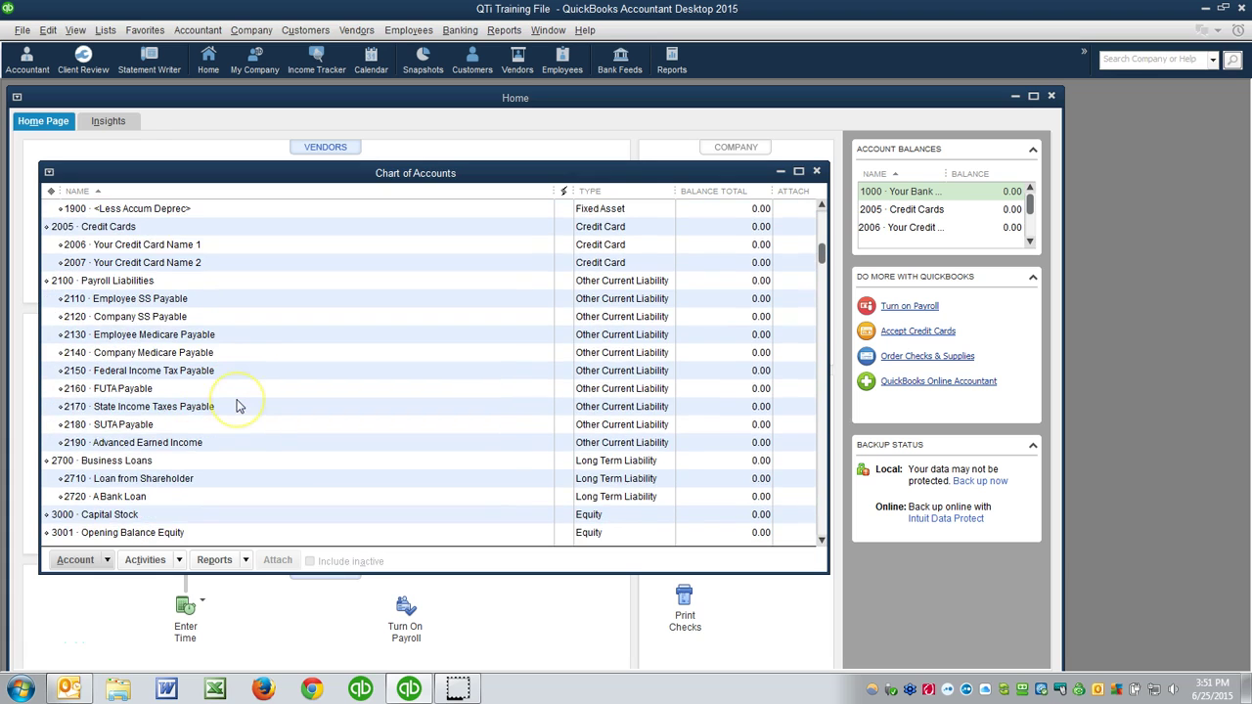
{"action": "scroll", "coordinate": [238, 406], "scroll_direction": "down", "scroll_amount": 8}
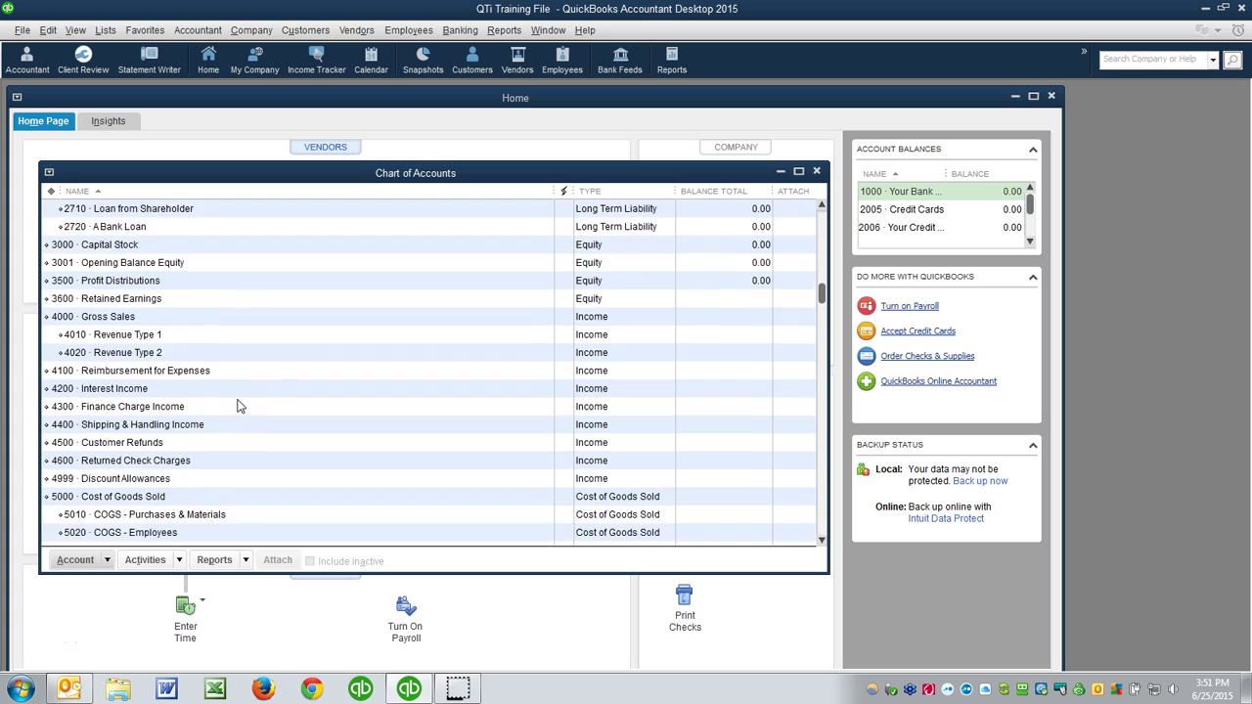
{"action": "scroll", "coordinate": [237, 407], "scroll_direction": "down", "scroll_amount": 4}
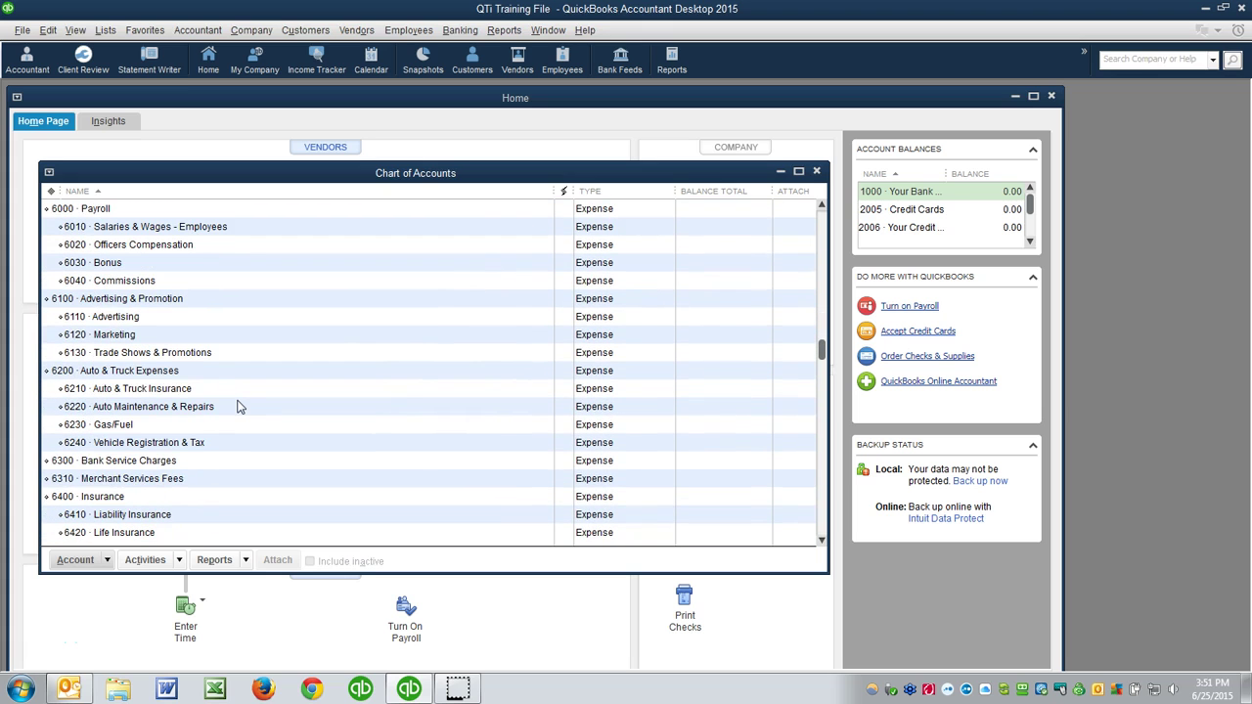
{"action": "scroll", "coordinate": [237, 407], "scroll_direction": "down", "scroll_amount": 8}
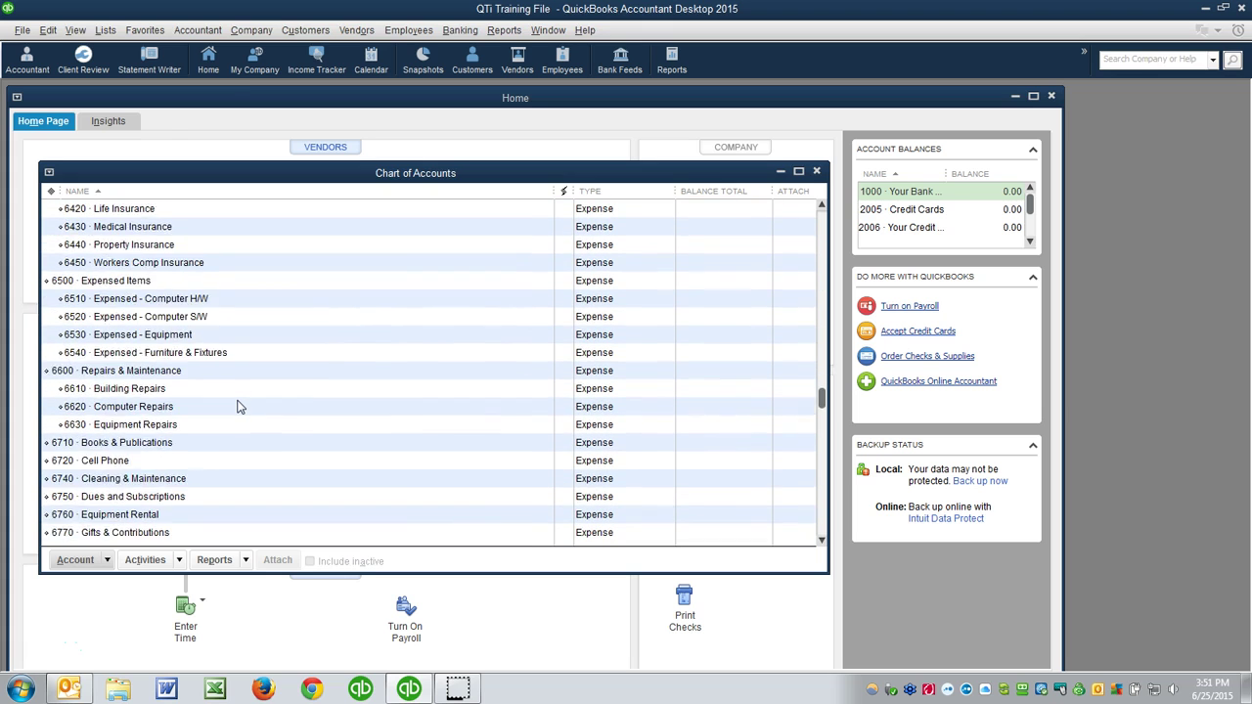
{"action": "scroll", "coordinate": [237, 407], "scroll_direction": "down", "scroll_amount": 8}
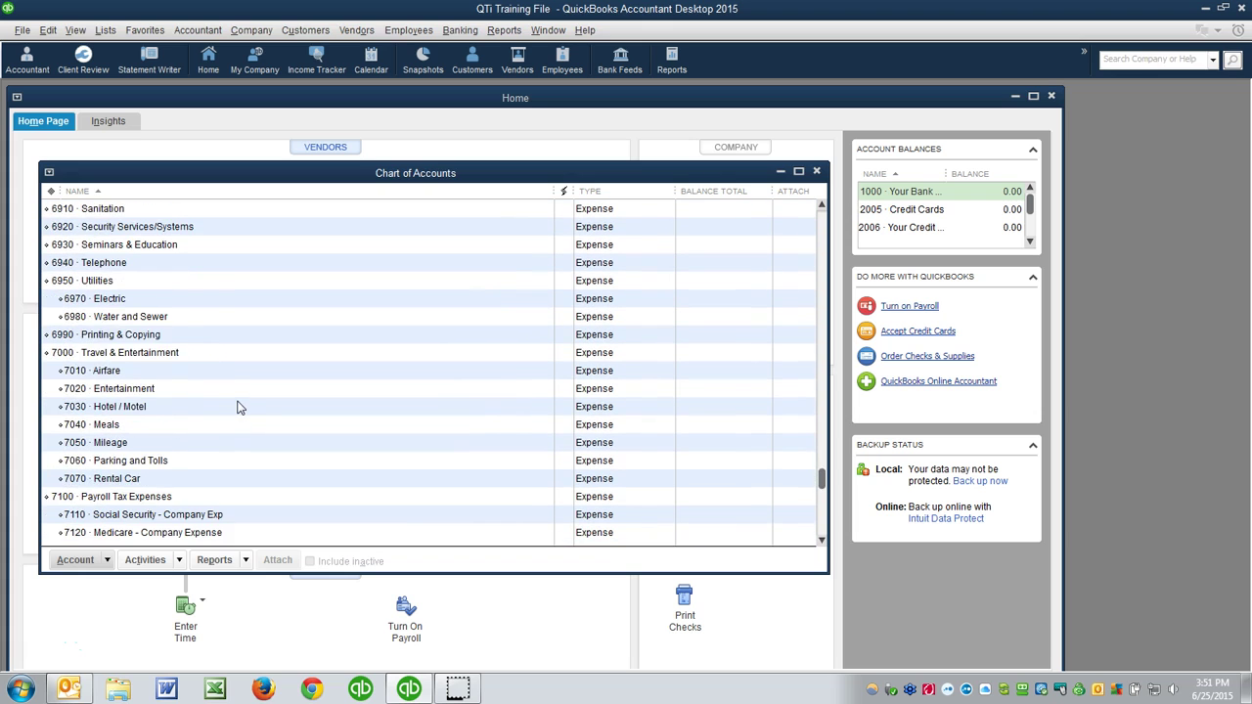
{"action": "scroll", "coordinate": [238, 409], "scroll_direction": "down", "scroll_amount": 5}
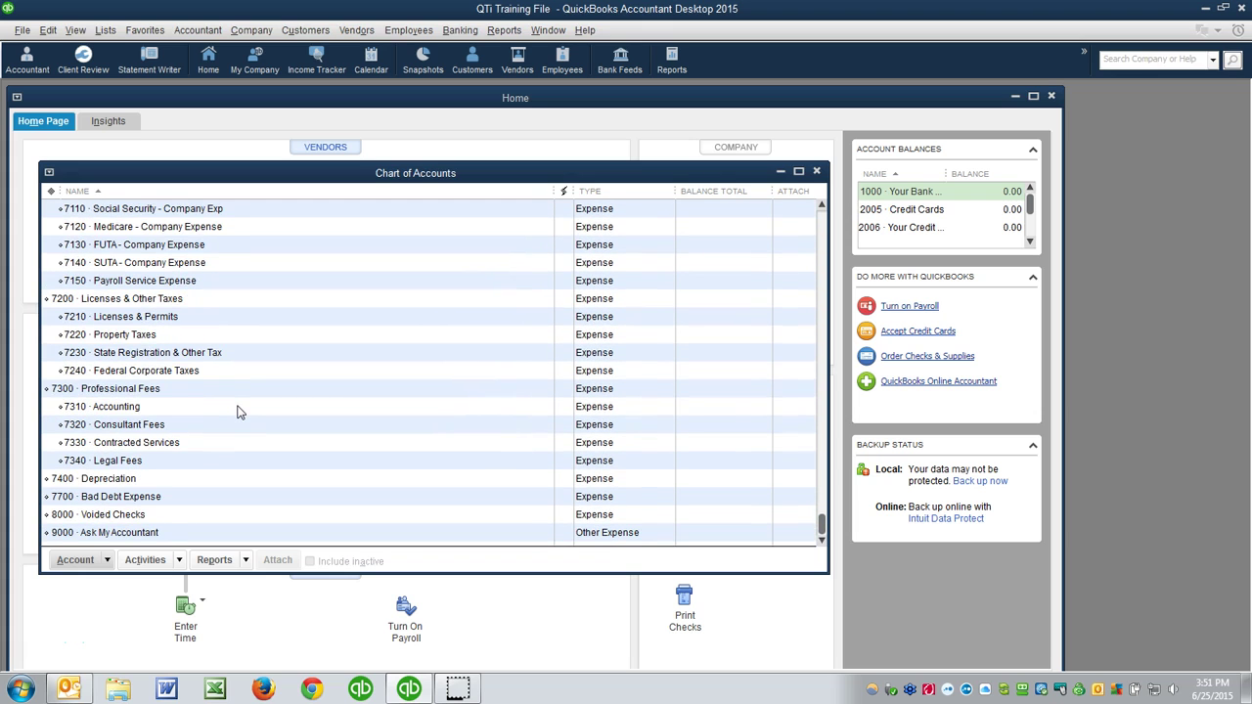
{"action": "scroll", "coordinate": [236, 412], "scroll_direction": "up", "scroll_amount": 8}
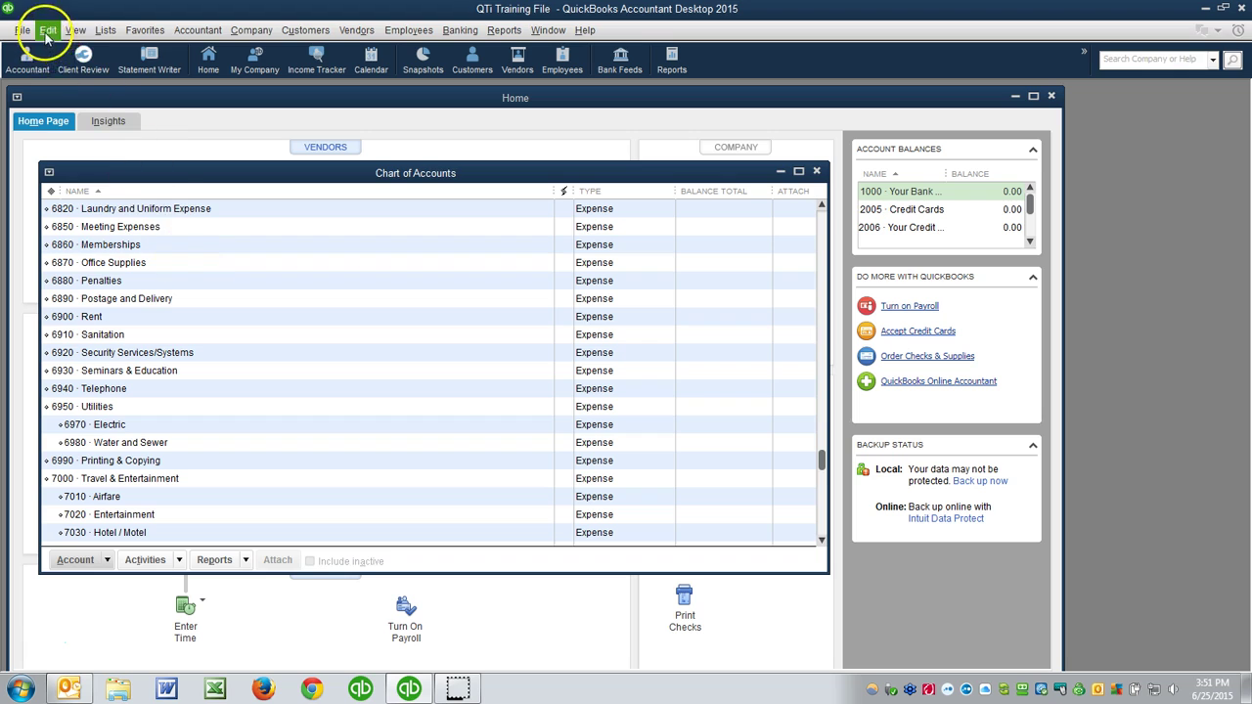
- Review the Use account numbers option in Accounting Company Preferences, leaving it unchanged
{"action": "left_click", "coordinate": [46, 30]}
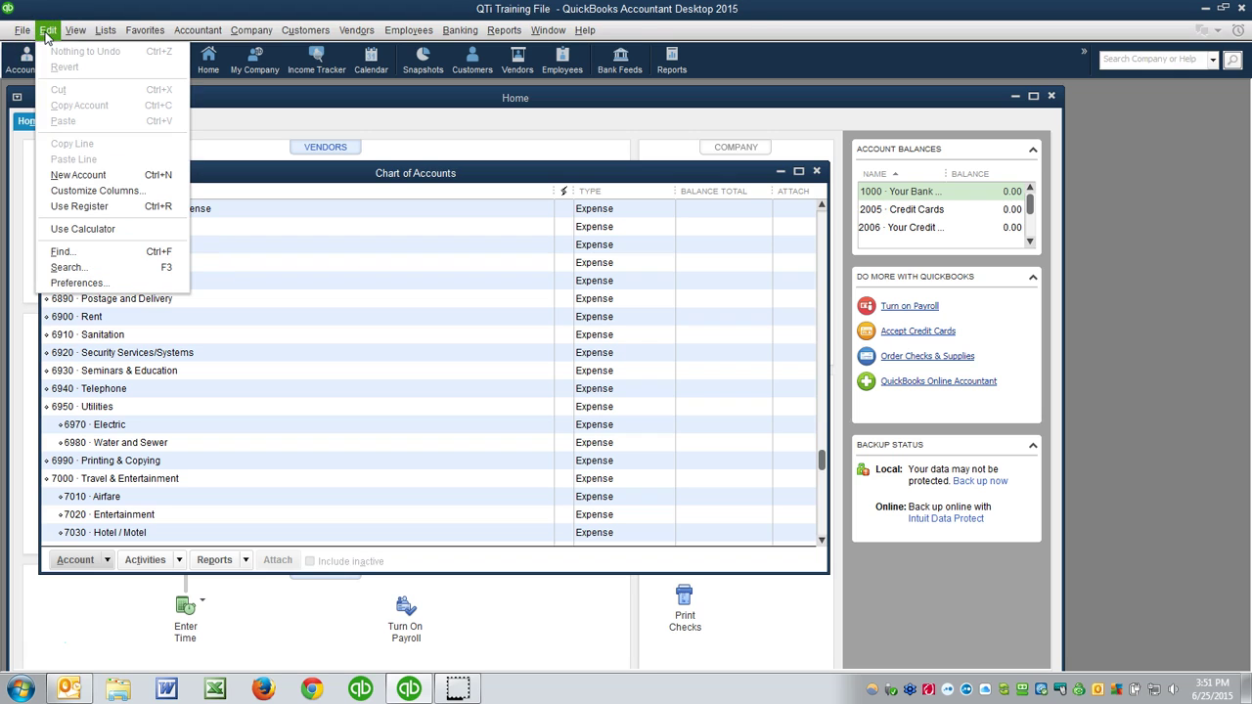
{"action": "left_click", "coordinate": [76, 283]}
{"action": "left_click", "coordinate": [83, 144]}
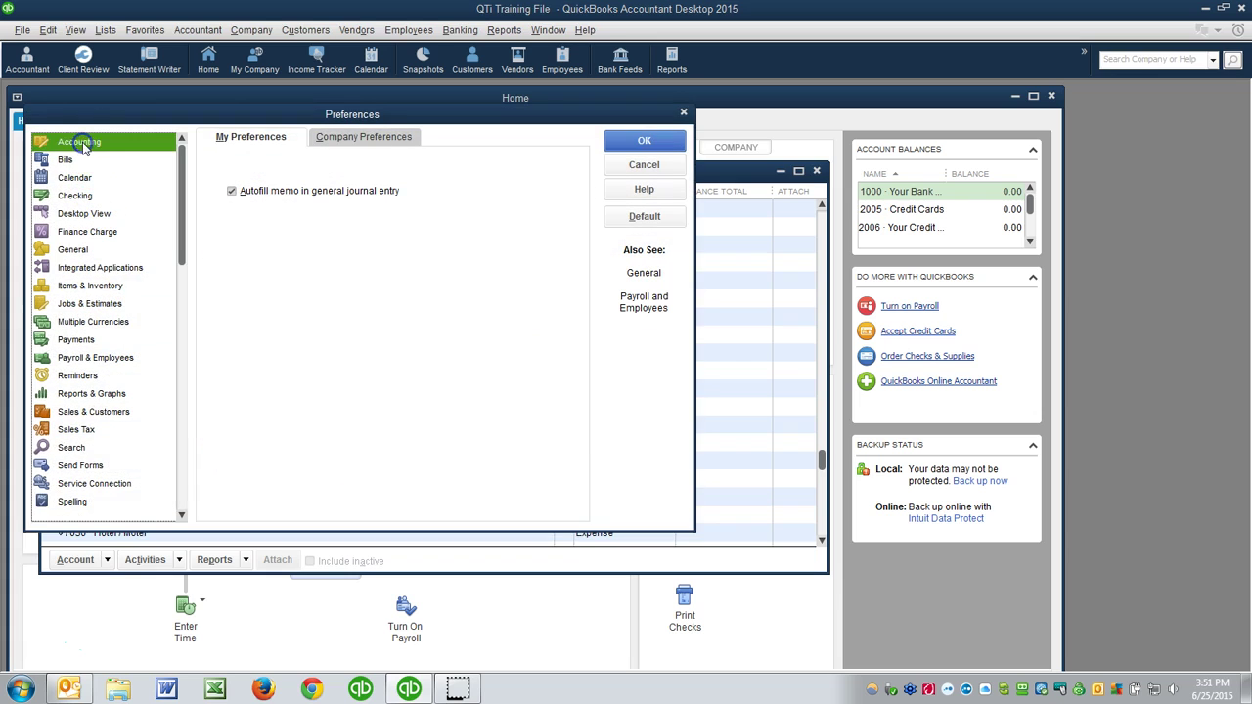
{"action": "left_click", "coordinate": [364, 135]}
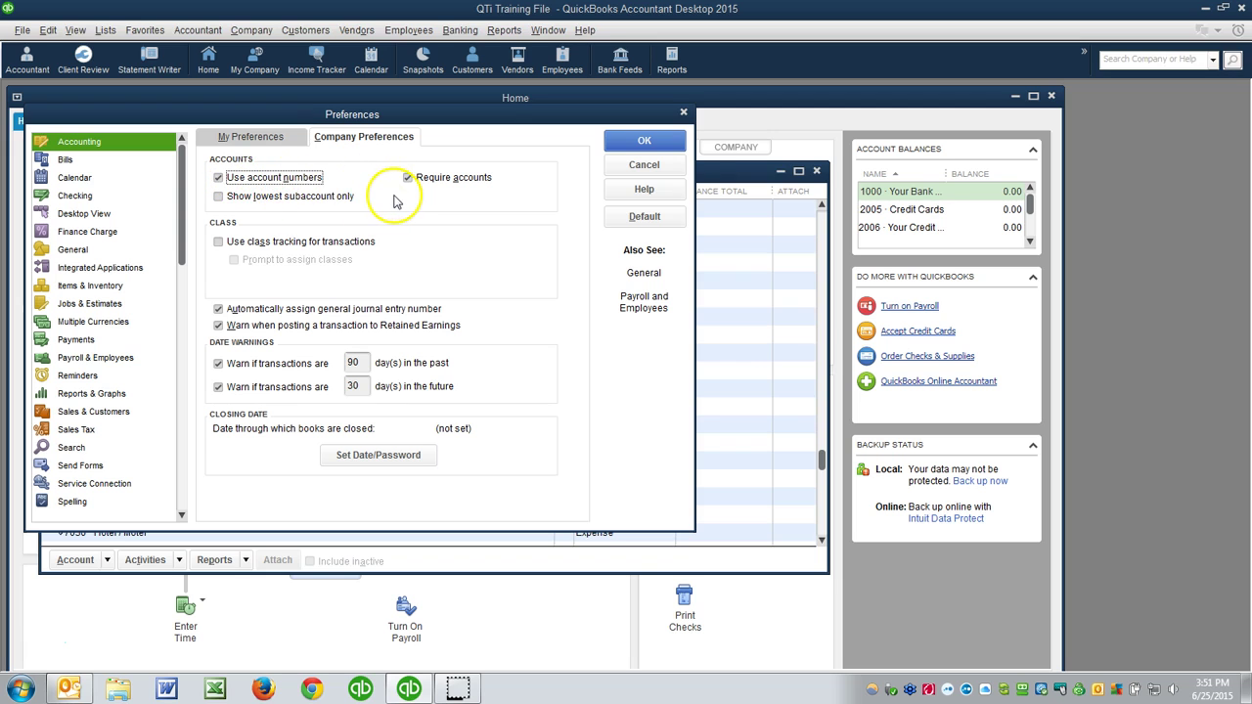
{"action": "left_click", "coordinate": [644, 141]}
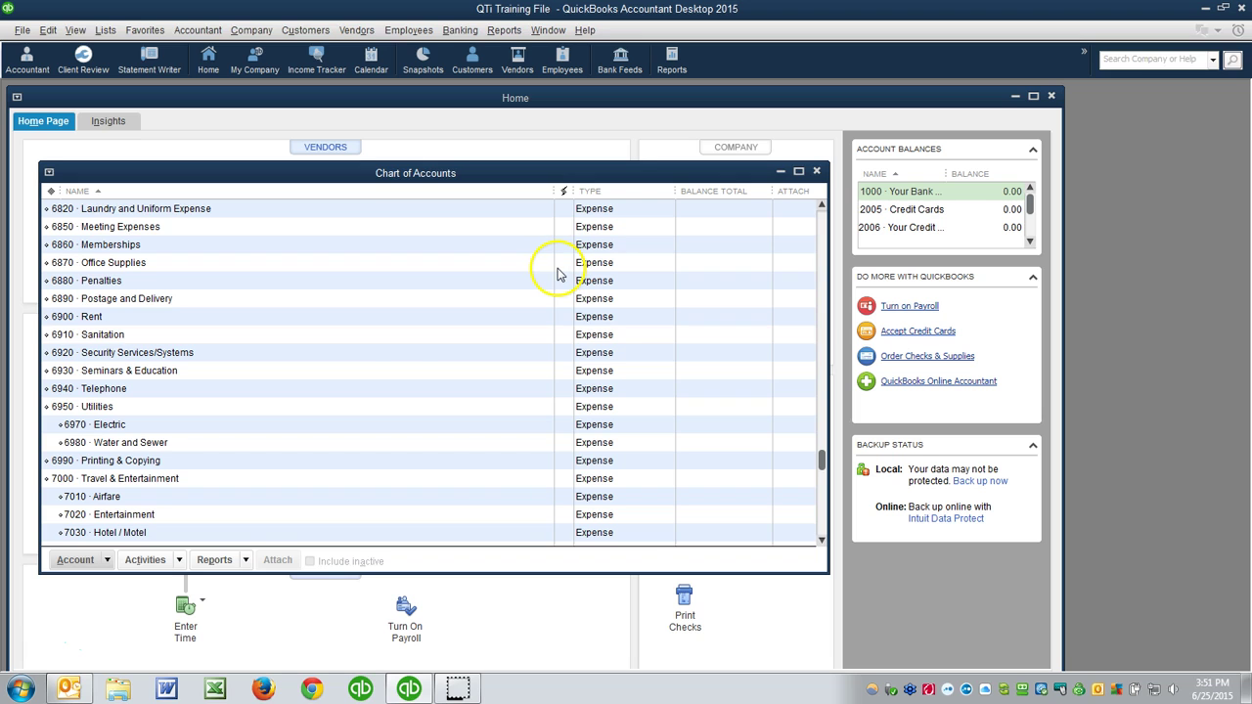
{"action": "scroll", "coordinate": [265, 419], "scroll_direction": "down", "scroll_amount": 2}
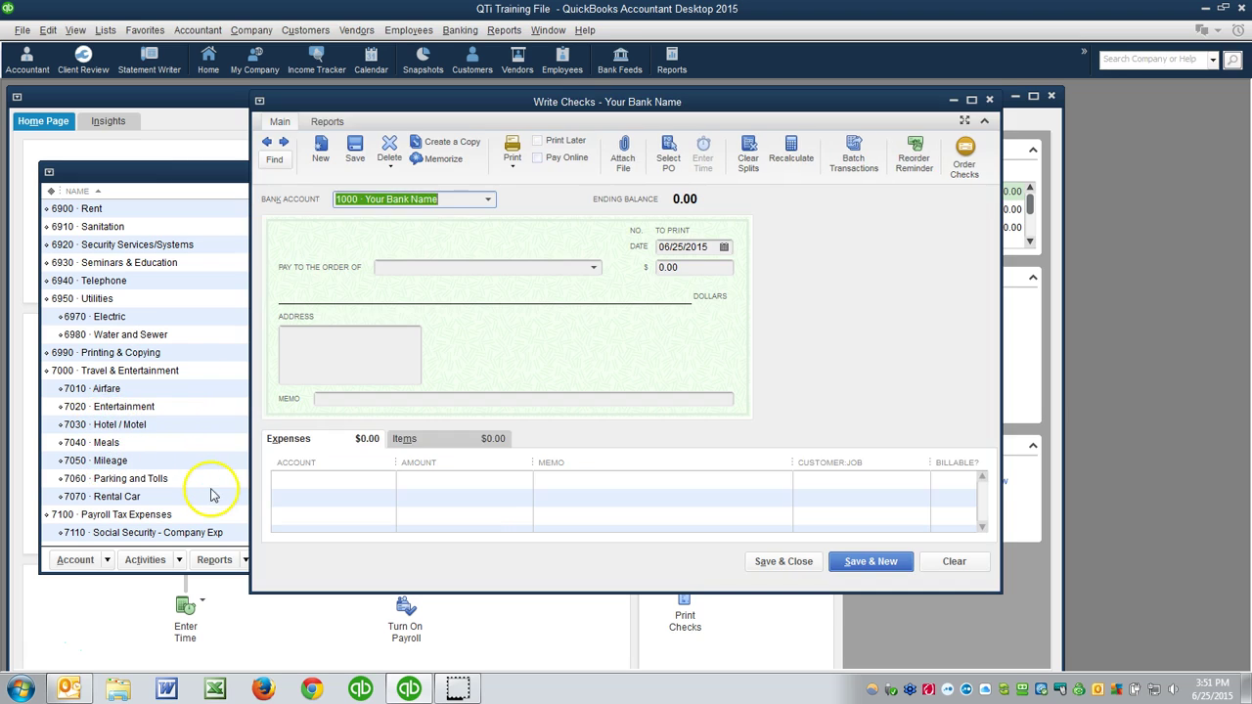
- Charge the first expense line to account 7000 Travel & Entertainment and widen the Account column
{"action": "left_click", "coordinate": [300, 479]}
{"action": "type", "text": "7000"}
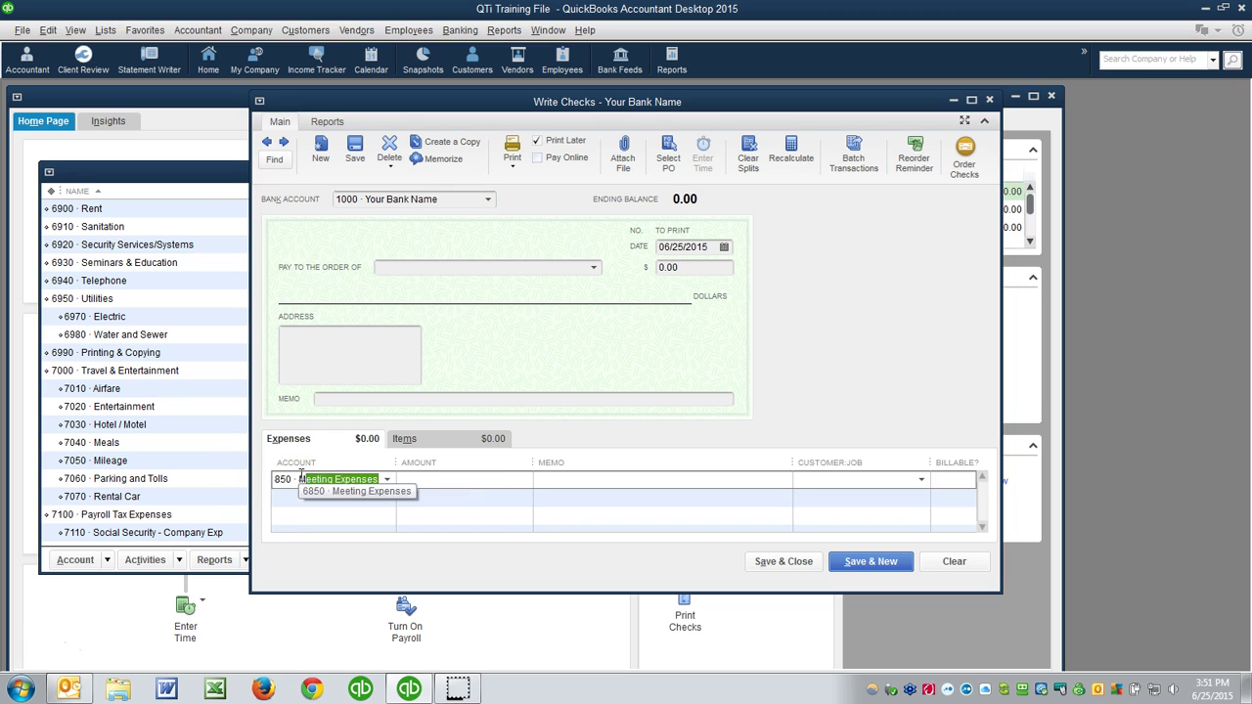
{"action": "key", "text": "Tab"}
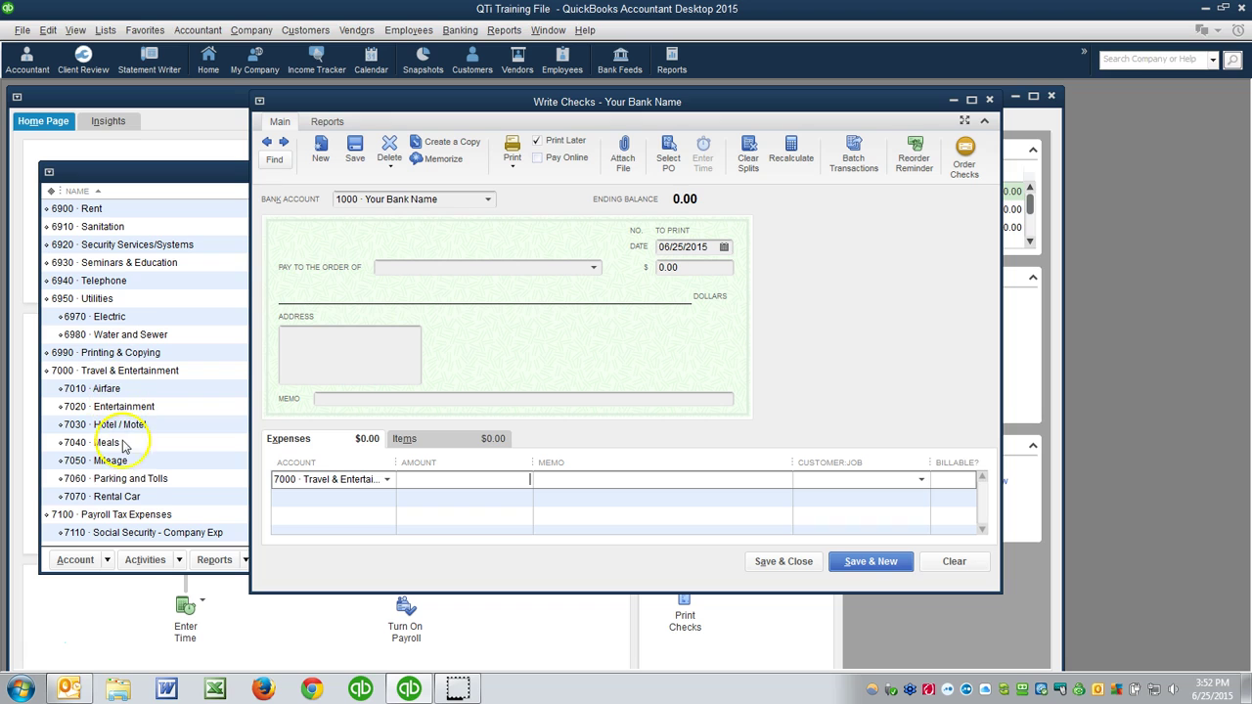
{"action": "left_click", "coordinate": [98, 377]}
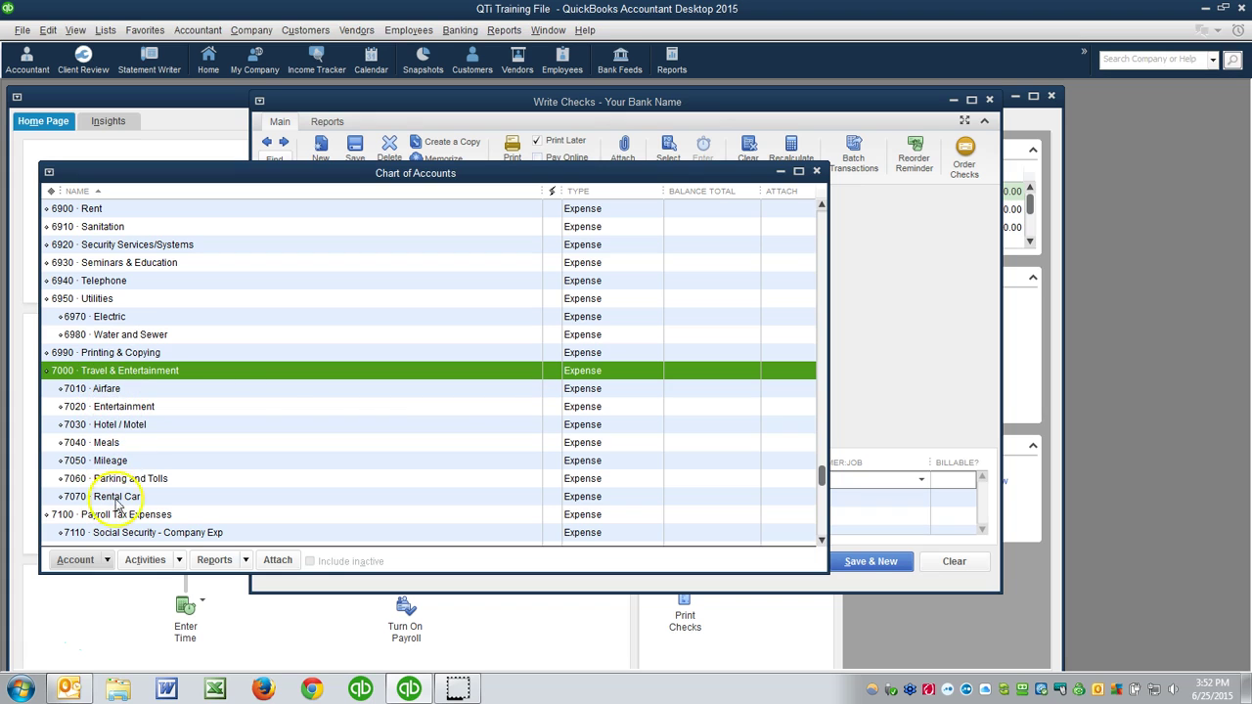
{"action": "left_click", "coordinate": [922, 419]}
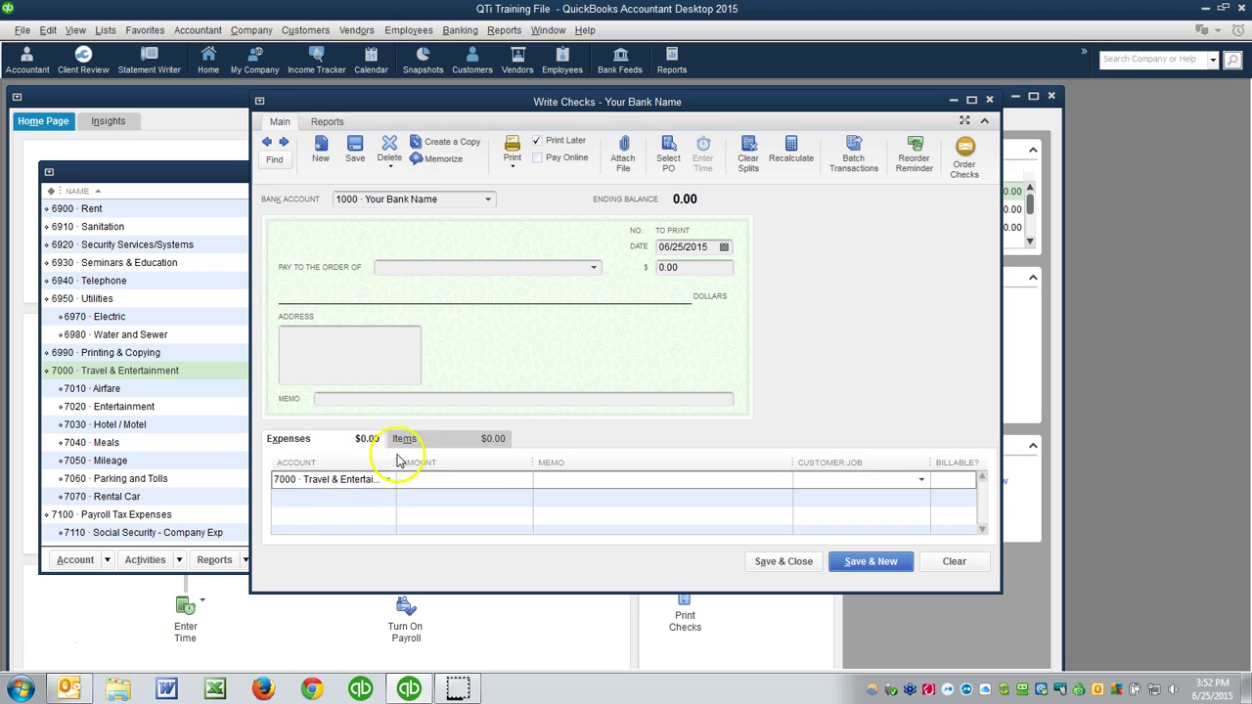
{"action": "mouse_move", "coordinate": [395, 458]}
{"action": "left_mouse_down"}
{"action": "mouse_move", "coordinate": [519, 461]}
{"action": "mouse_move", "coordinate": [407, 460]}
{"action": "left_mouse_up"}
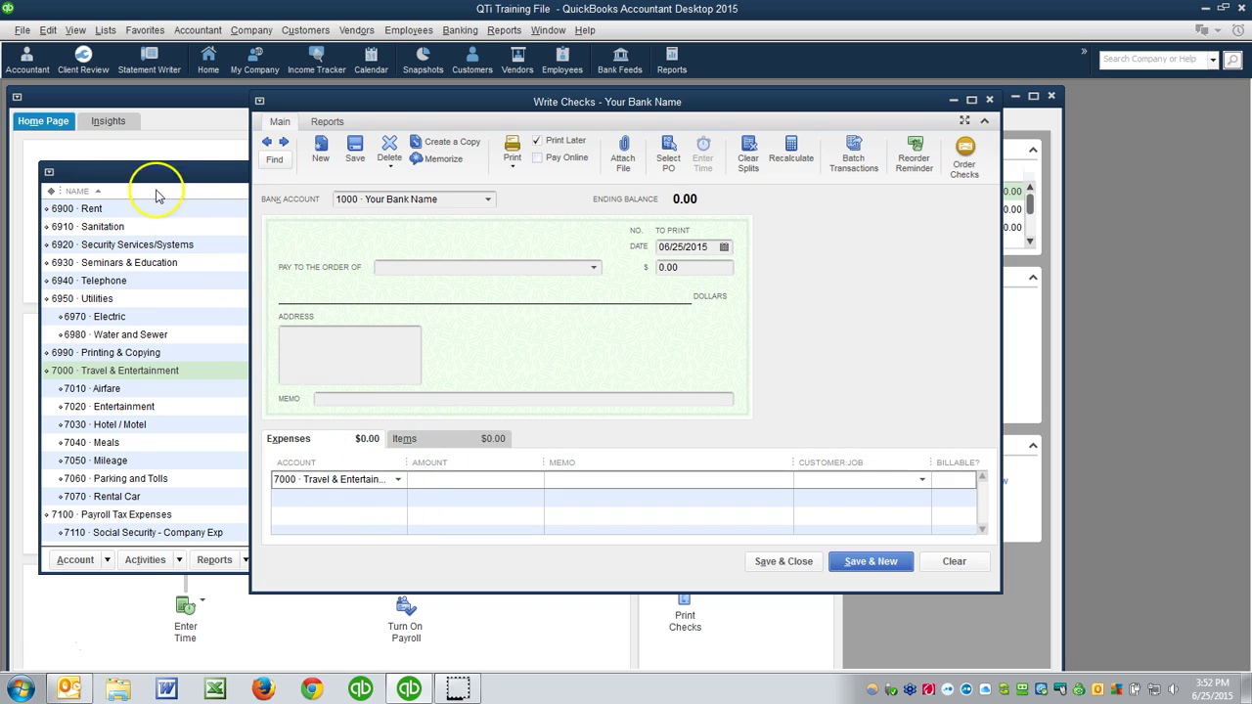
- Enable 'Show lowest subaccount only' in Accounting Company Preferences, then view the Chart of Accounts
{"action": "left_click", "coordinate": [48, 30]}
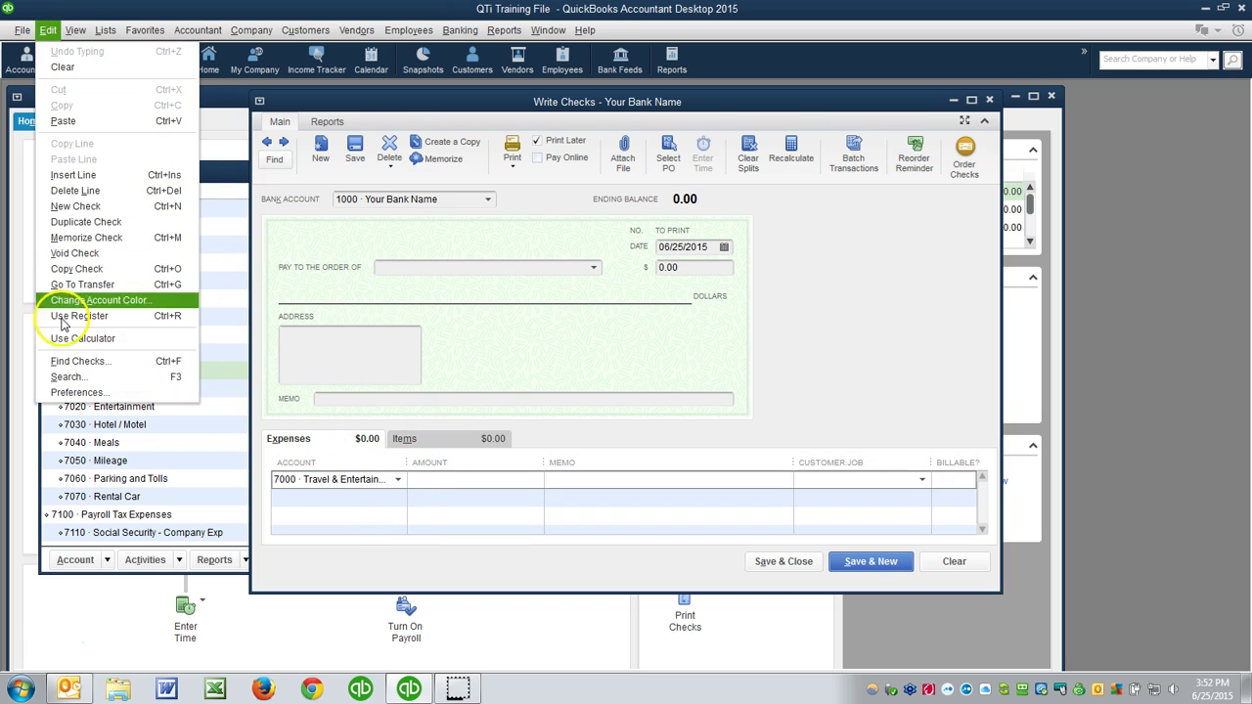
{"action": "left_click", "coordinate": [73, 393]}
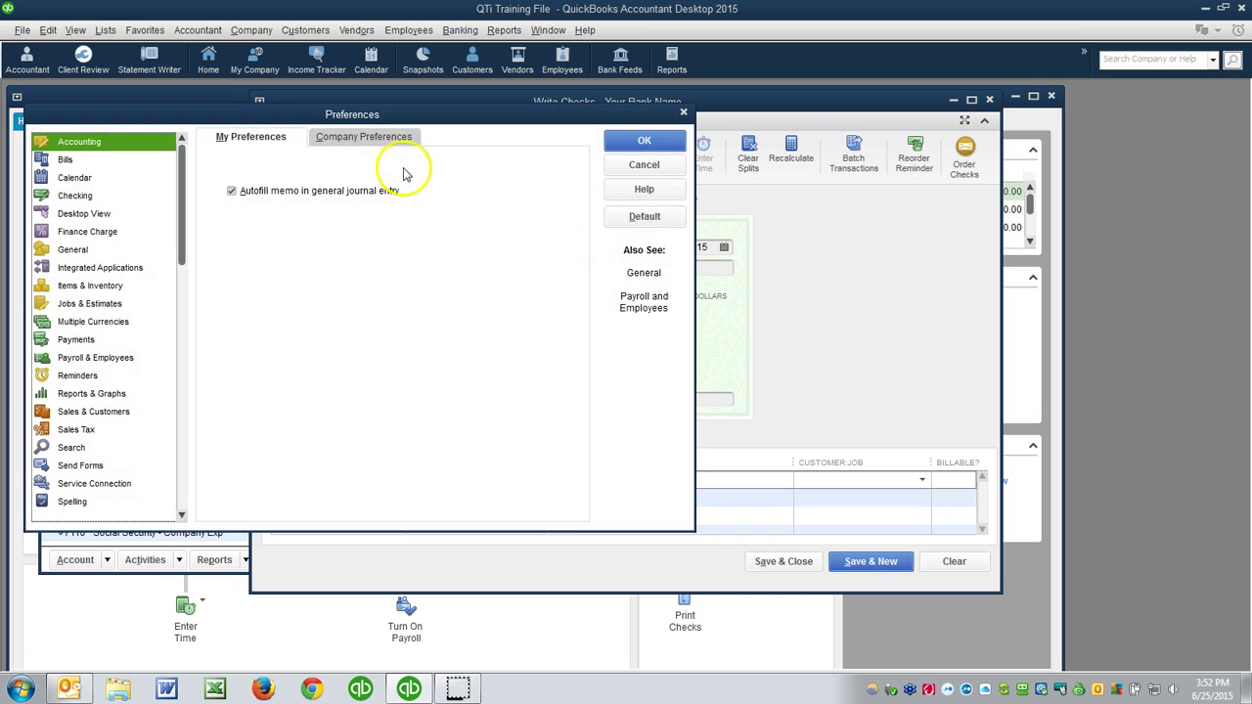
{"action": "left_click", "coordinate": [384, 139]}
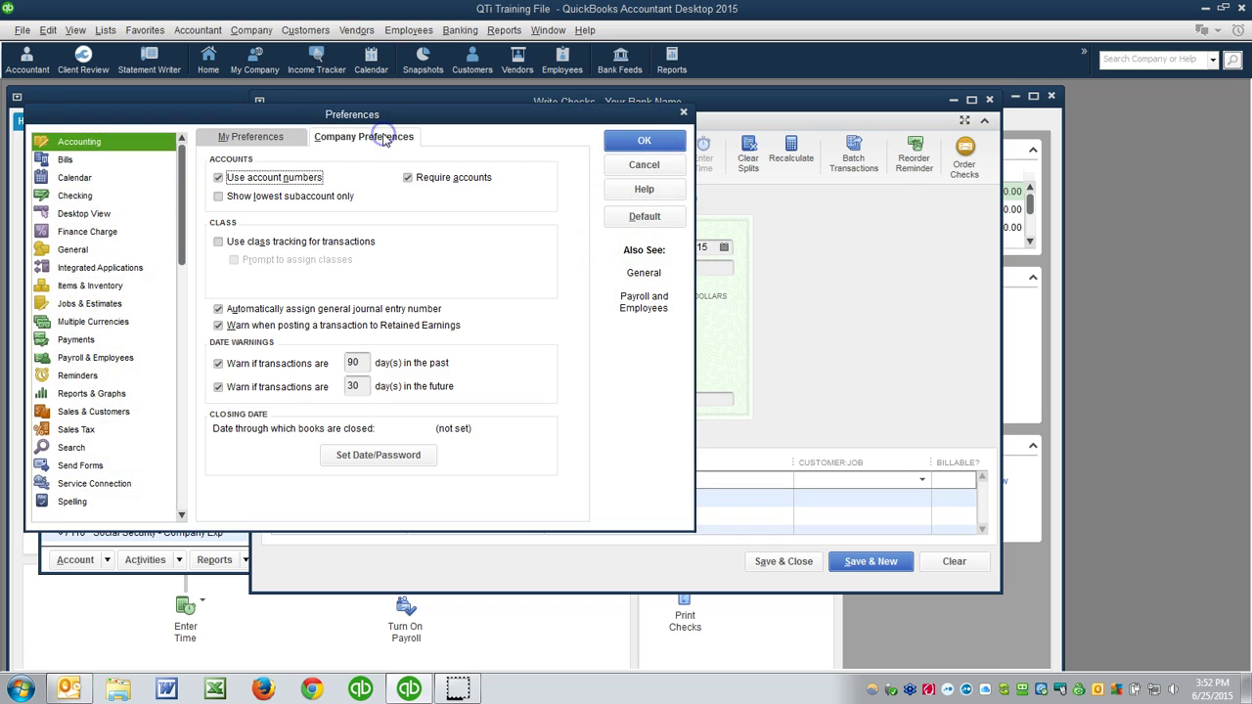
{"action": "left_click", "coordinate": [263, 198]}
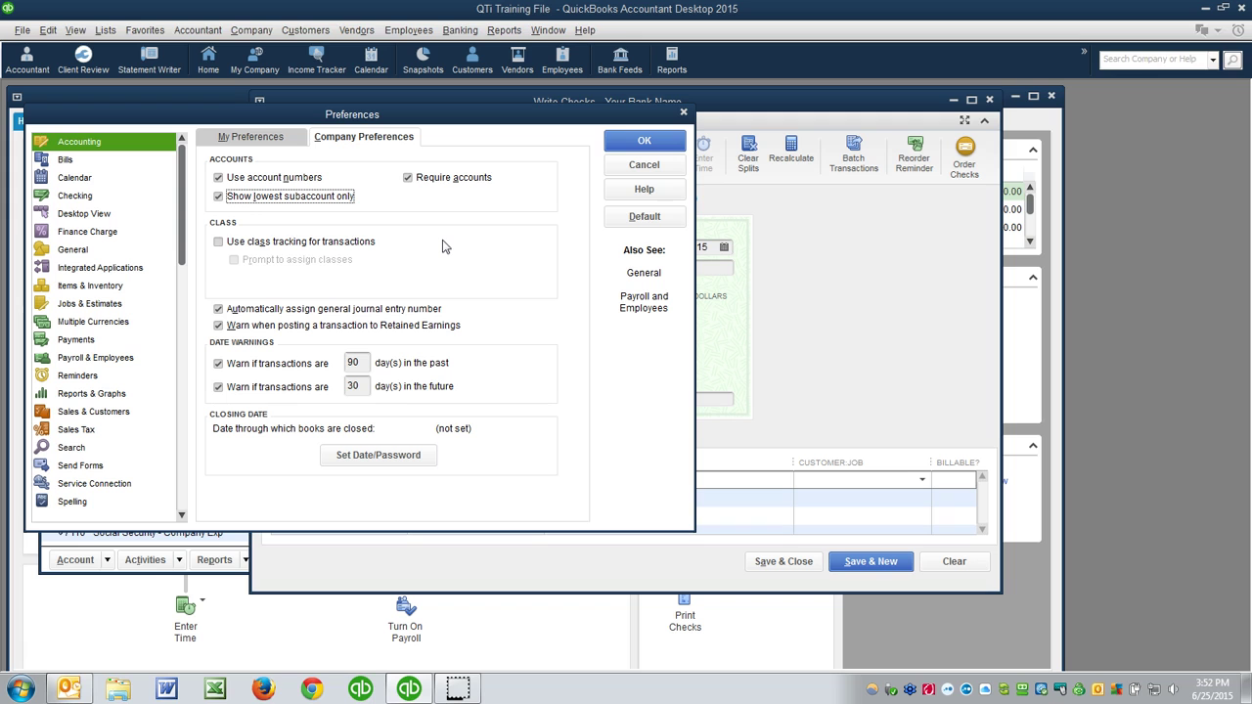
{"action": "left_click", "coordinate": [640, 142]}
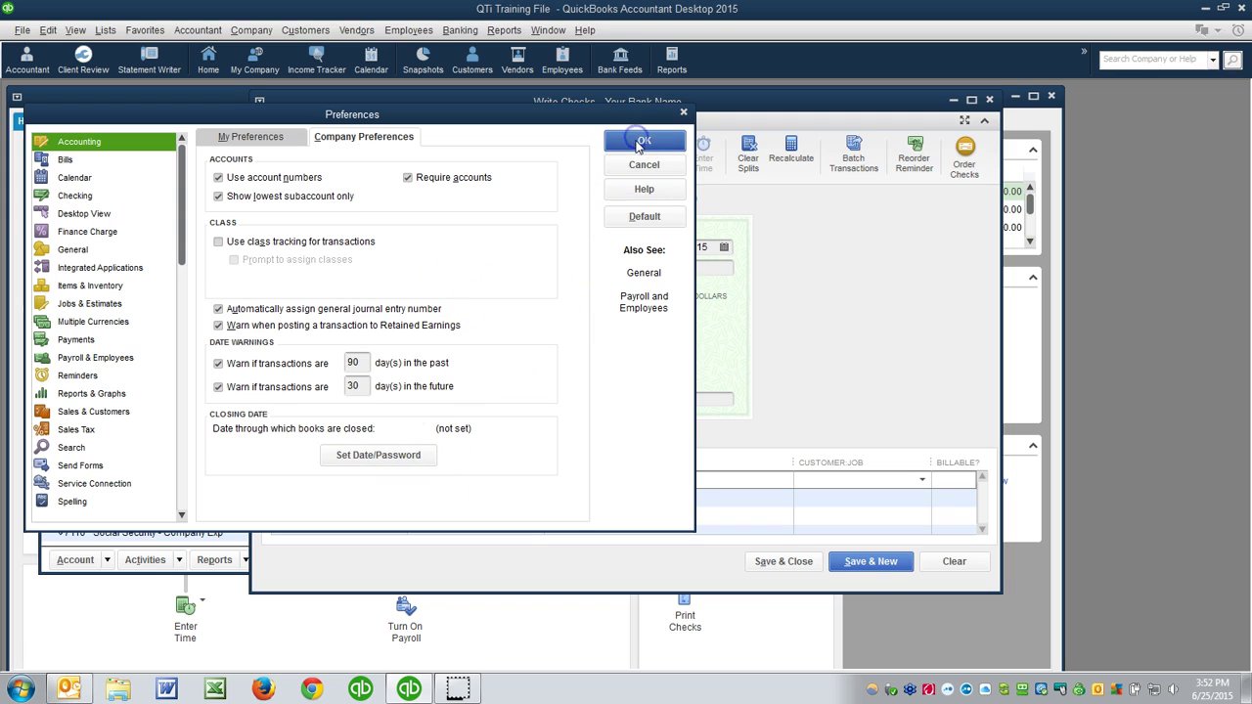
{"action": "left_click", "coordinate": [220, 379]}
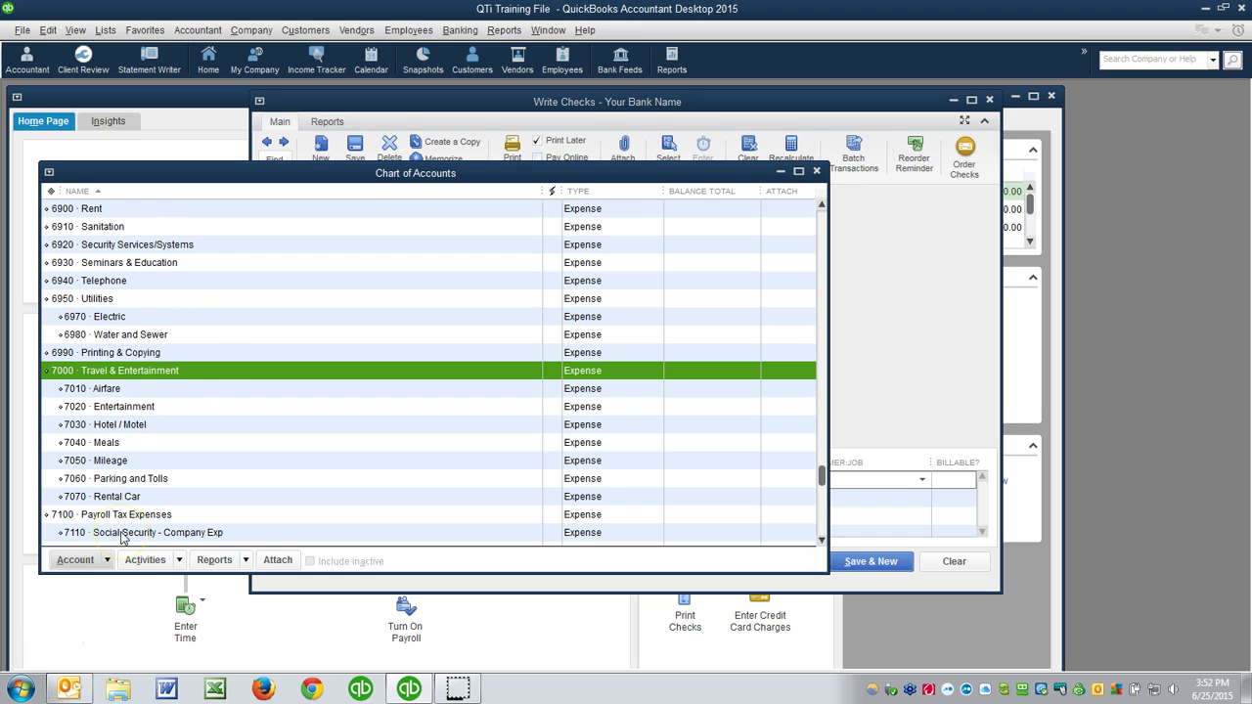
- Scroll through the Chart of Accounts, then close it
{"action": "scroll", "coordinate": [147, 484], "scroll_direction": "up", "scroll_amount": 1}
{"action": "scroll", "coordinate": [154, 482], "scroll_direction": "down", "scroll_amount": 1}
{"action": "scroll", "coordinate": [152, 482], "scroll_direction": "up", "scroll_amount": 3}
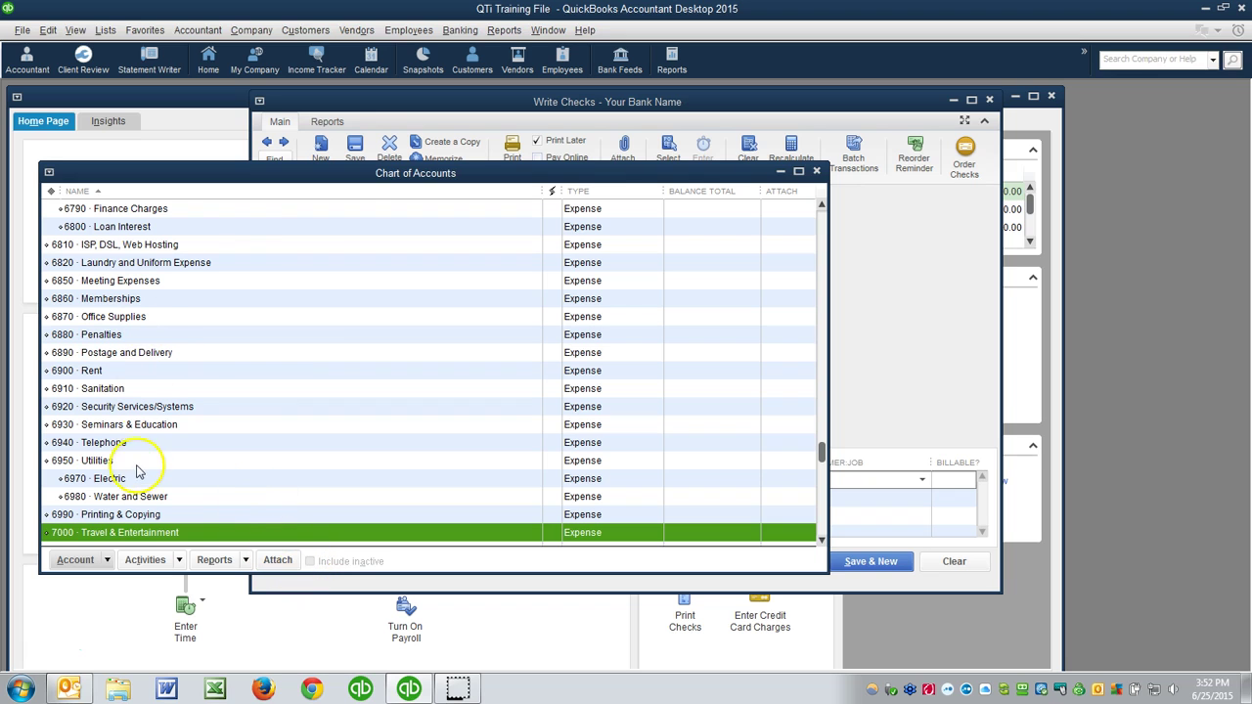
{"action": "scroll", "coordinate": [188, 399], "scroll_direction": "up", "scroll_amount": 6}
{"action": "scroll", "coordinate": [188, 399], "scroll_direction": "up", "scroll_amount": 4}
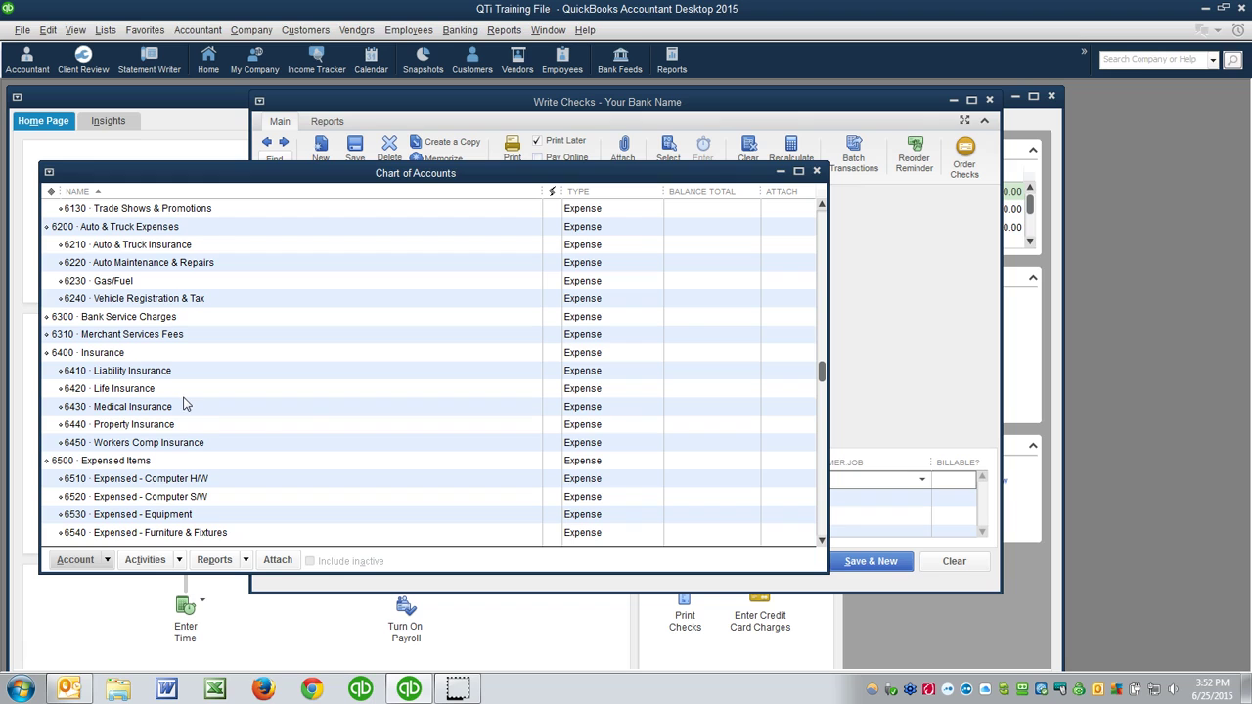
{"action": "key", "text": "Escape"}
- Close Write Checks, discarding the unrecorded check
{"action": "left_click", "coordinate": [495, 323]}
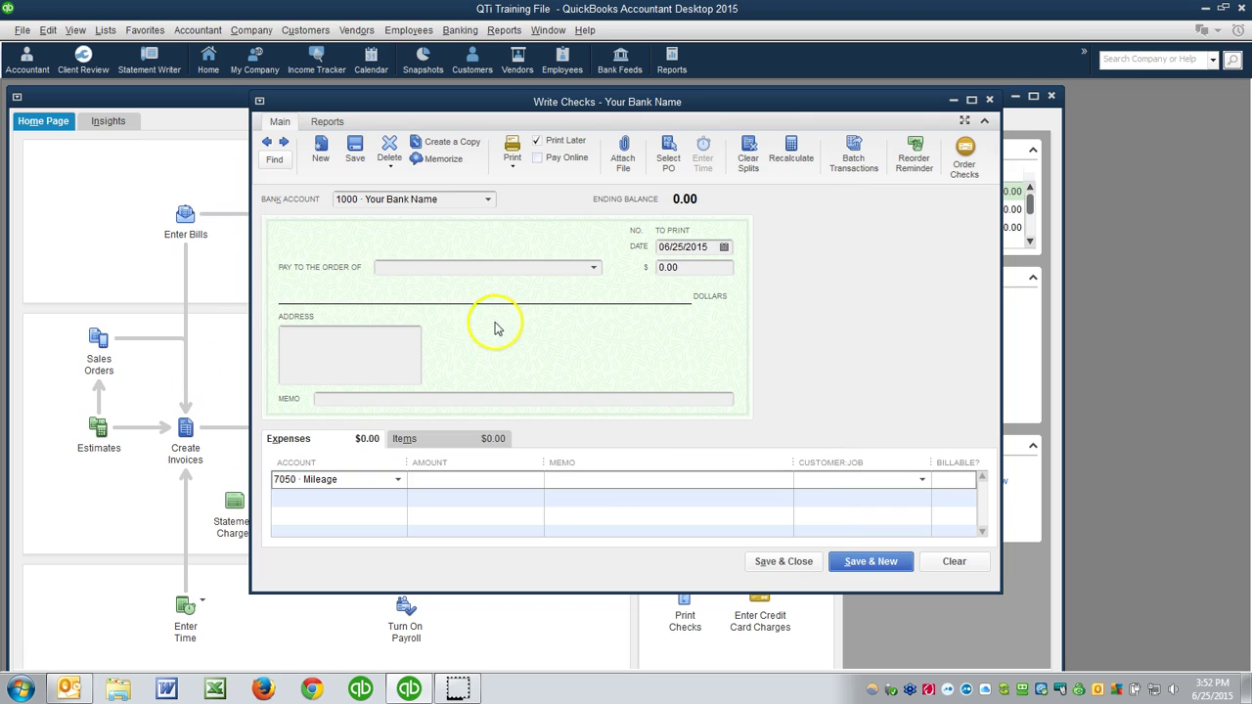
{"action": "key", "text": "Escape"}
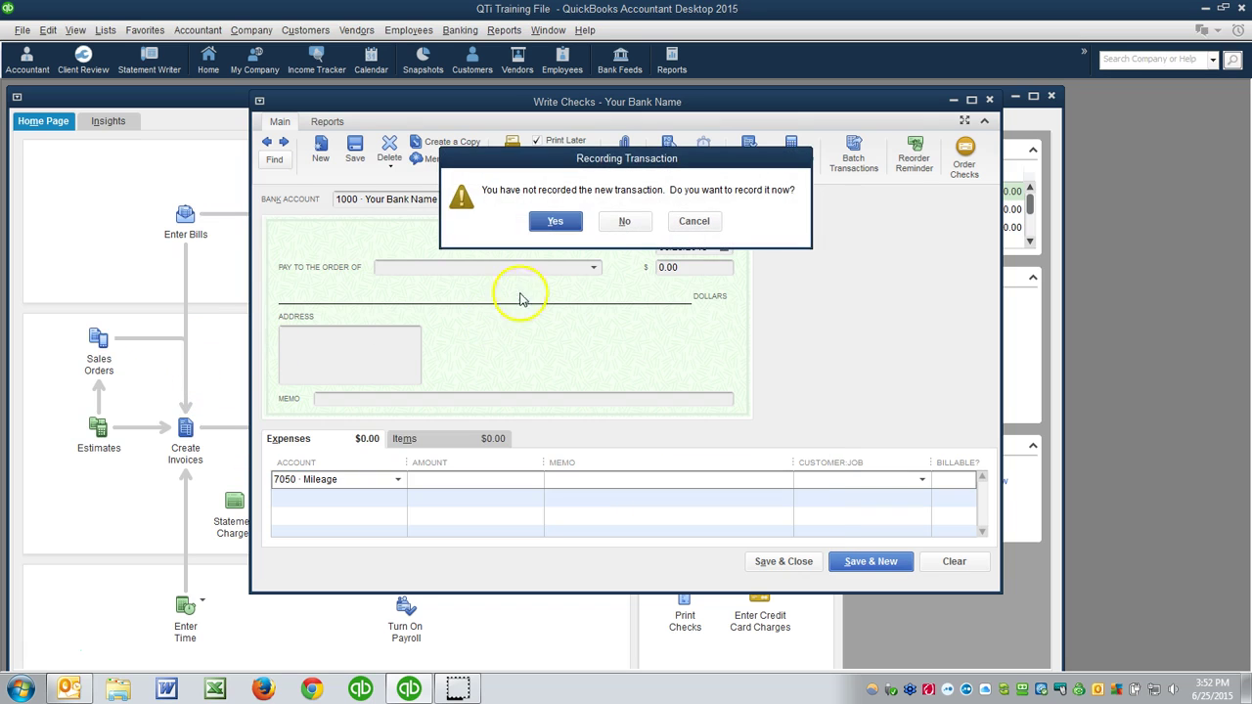
{"action": "left_click", "coordinate": [618, 219]}
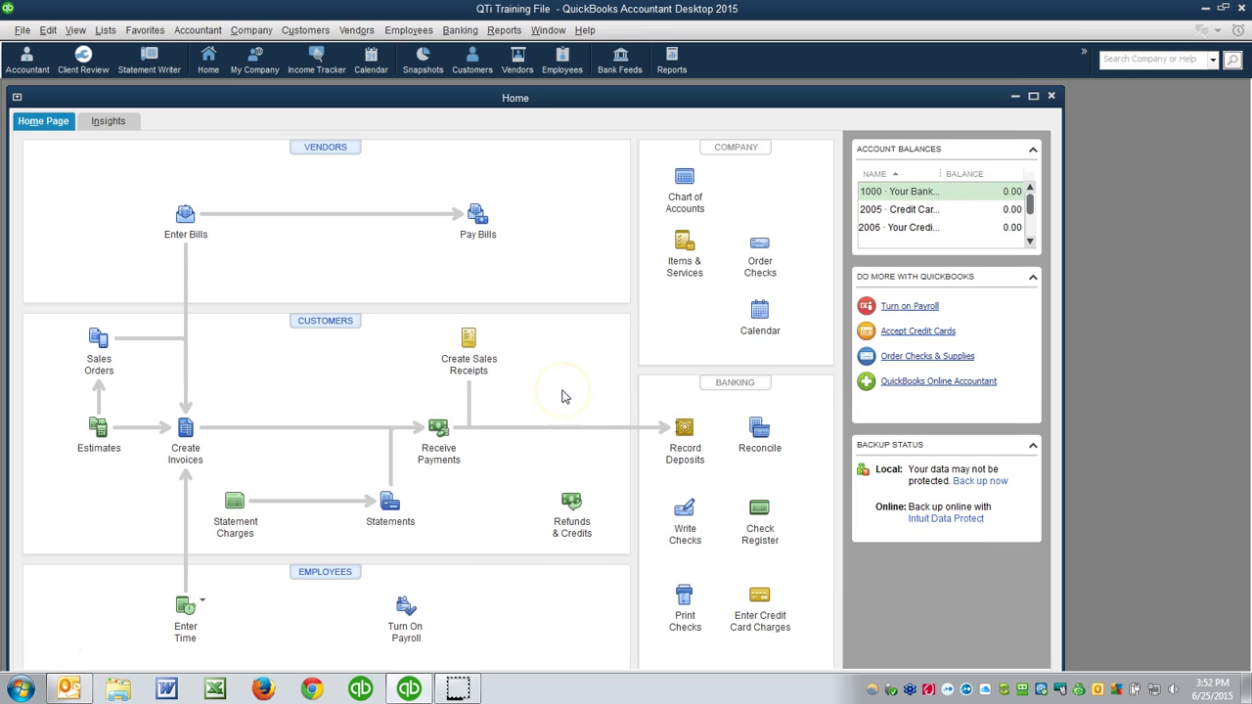